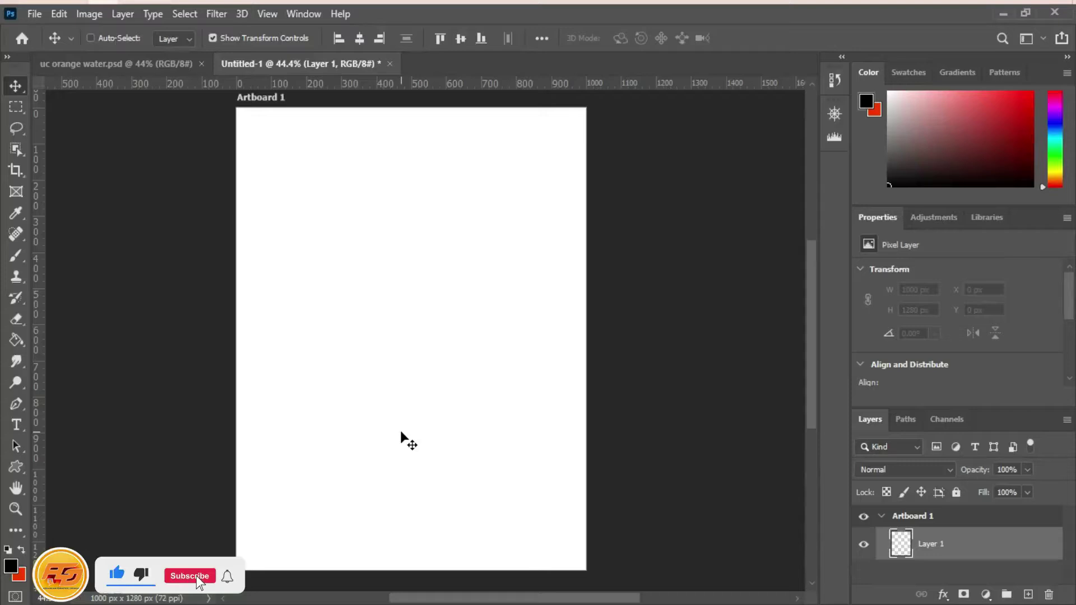
Step: Fill Layer 1 with the red background colour and add a new empty layer above it
key("ctrl+BackSpace")
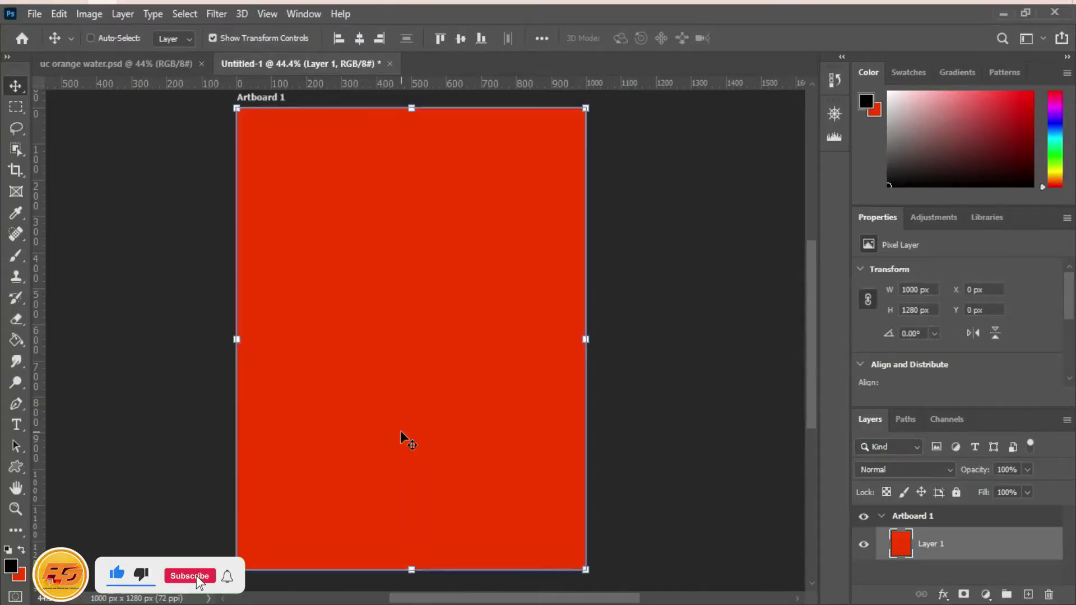
left_click(1027, 594)
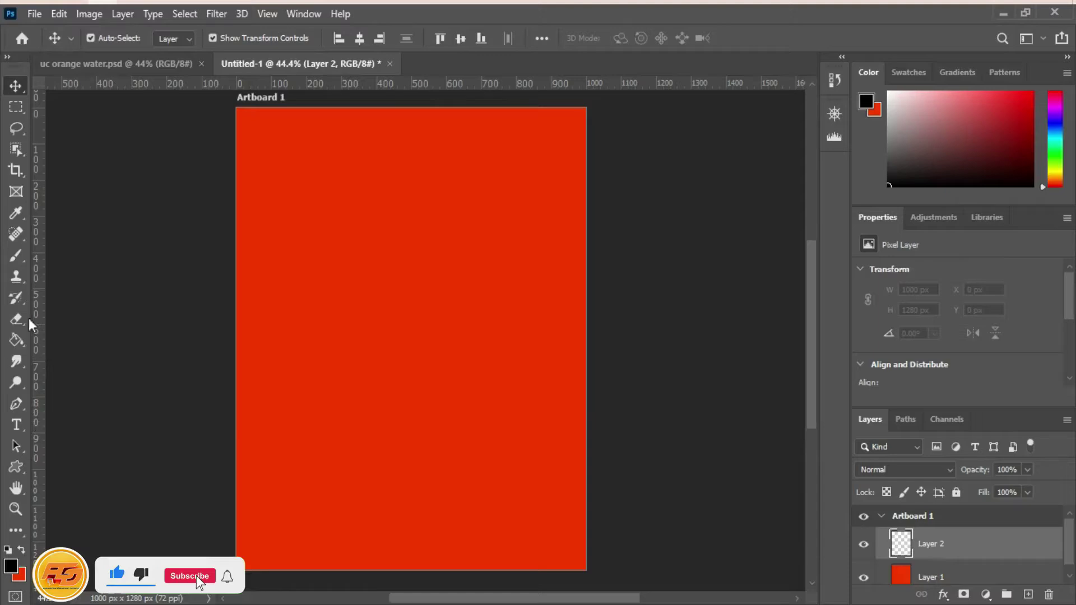
Step: Activate the Brush tool and set the foreground colour to pale yellow f3e079
left_click(15, 254)
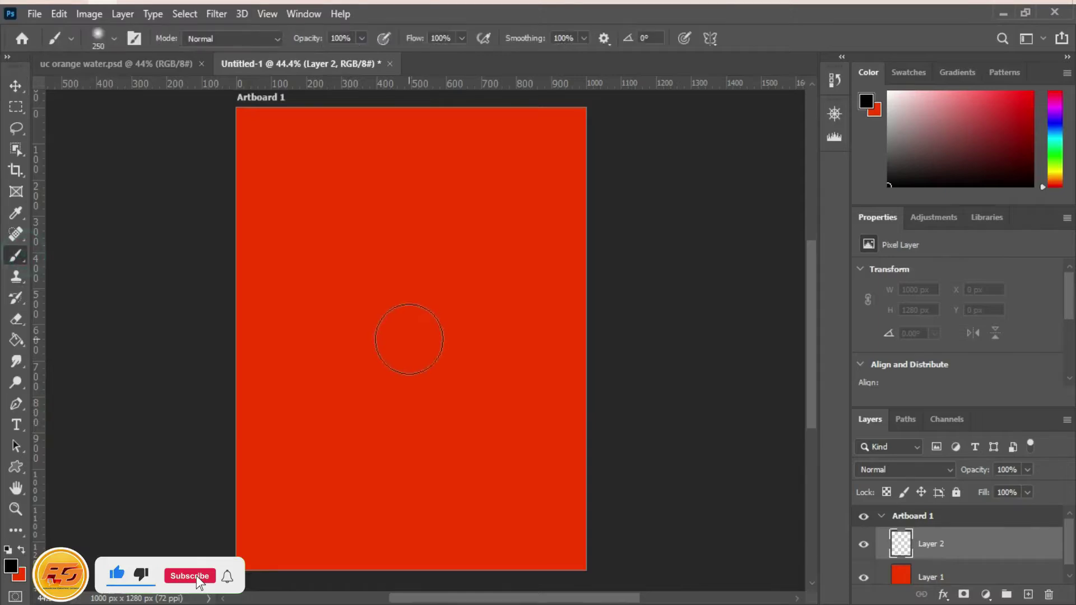
left_click(11, 567)
left_click_drag(722, 317, 721, 288)
left_click(591, 119)
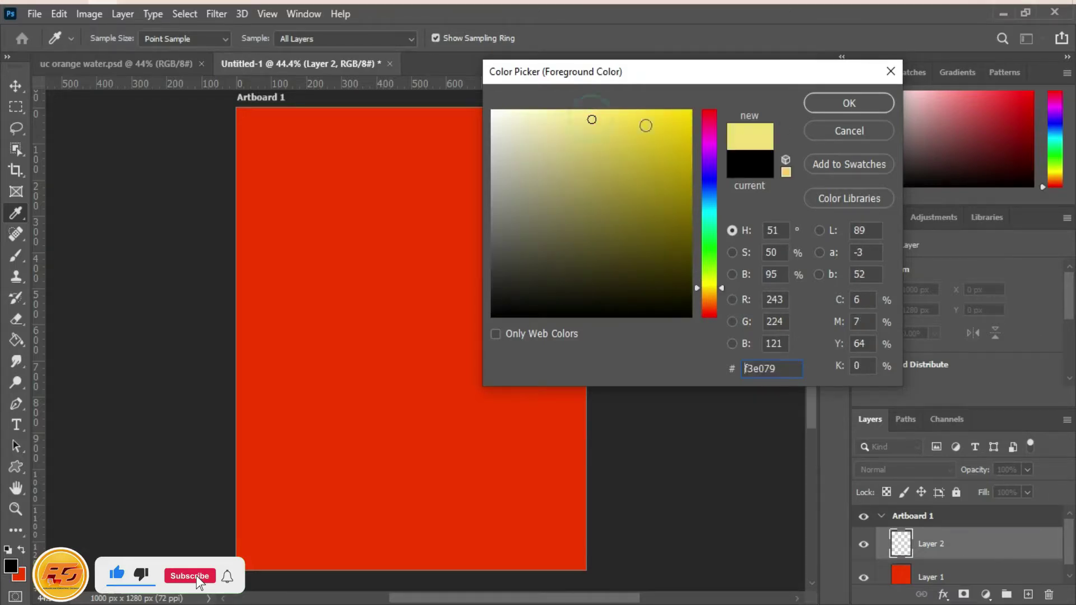
left_click(828, 100)
Step: Enlarge the soft brush to 400 px and paint a single pale yellow glow just below the artboard's centre
key("b")
left_click(423, 380)
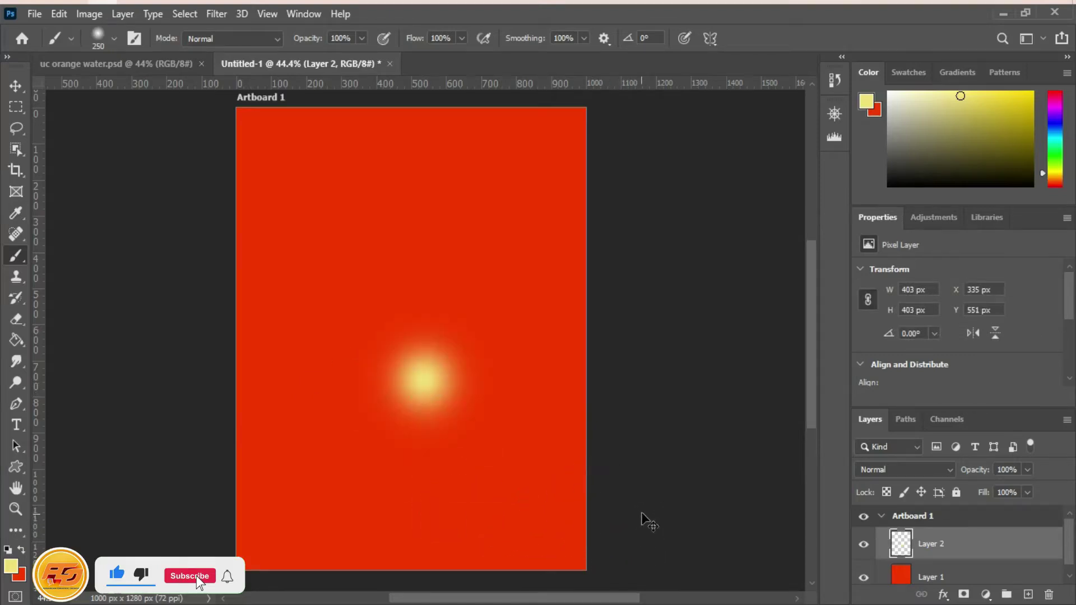
key("ctrl+z")
key("bracketright")
key("bracketright")
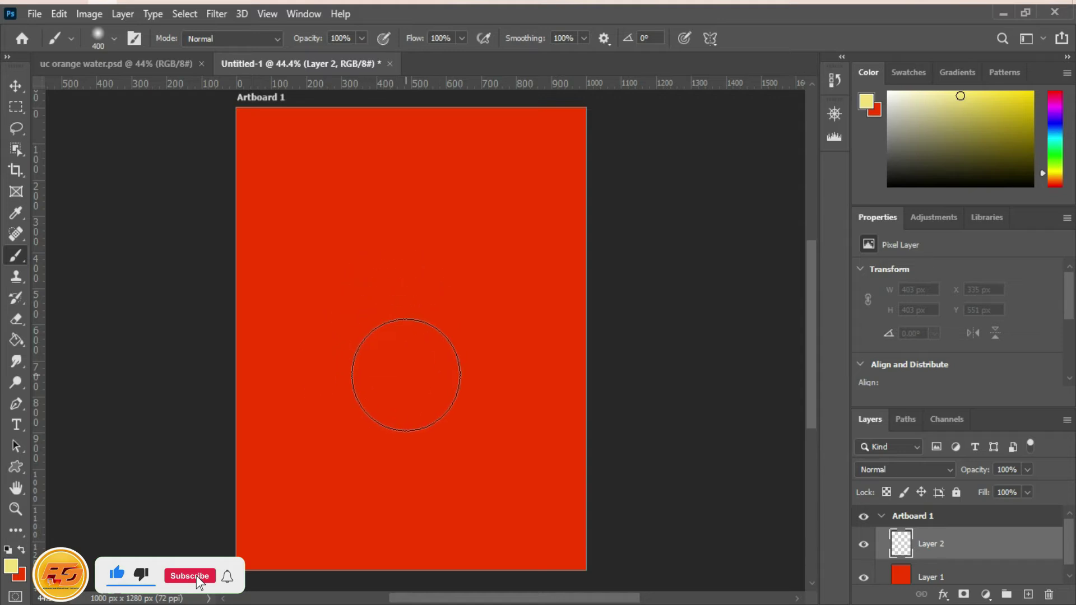
left_click(405, 373)
Step: Stretch the yellow glow downward, sideways and upward so that it spreads across most of the artboard
left_click(17, 87)
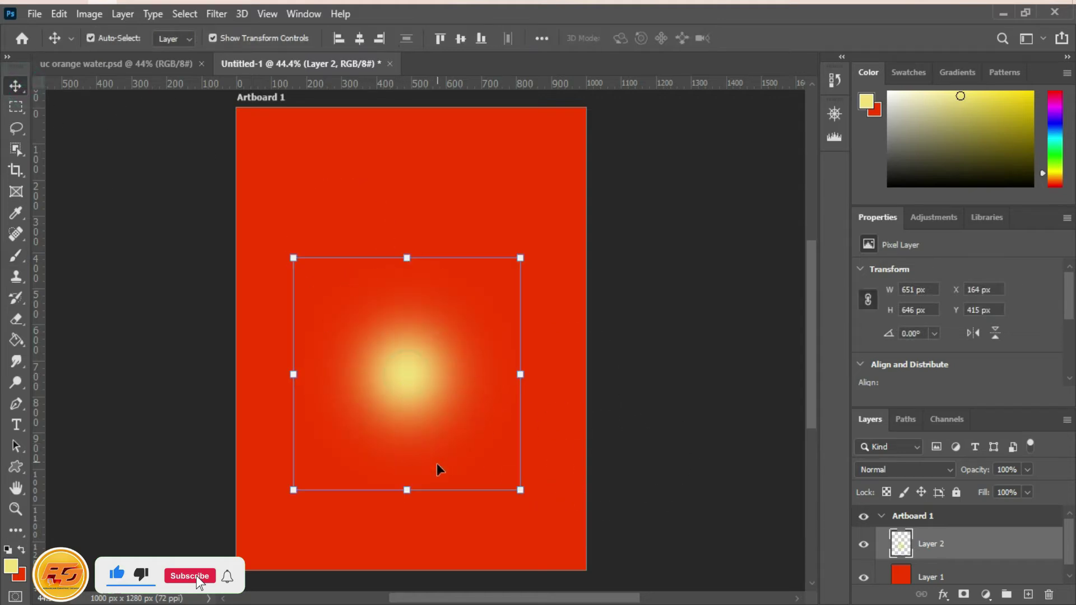
left_click_drag(407, 490, 391, 577)
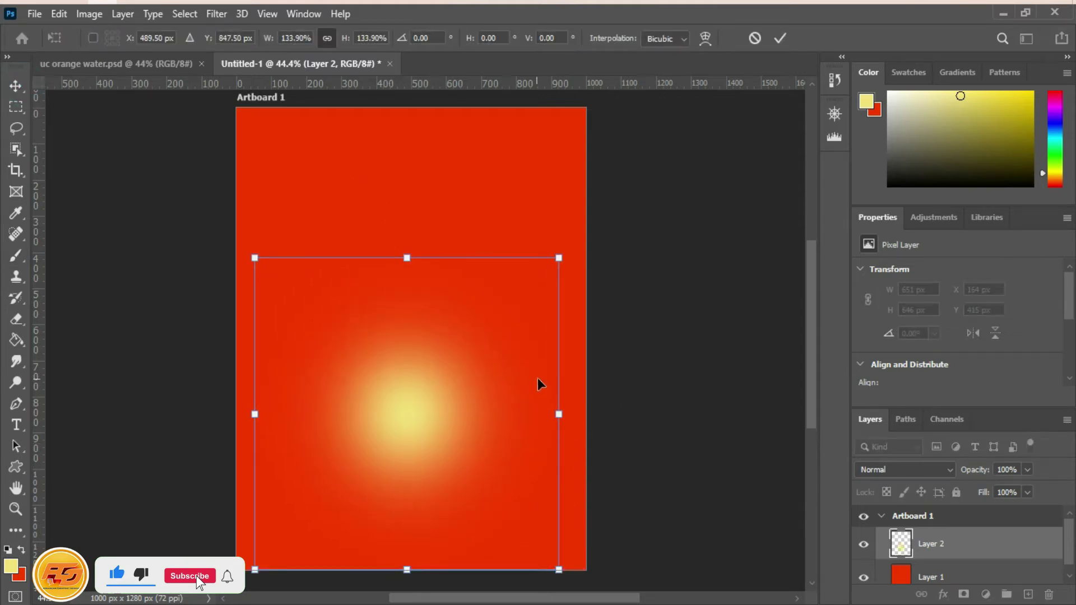
left_click_drag(559, 414, 635, 415)
left_click_drag(258, 414, 159, 414)
left_click_drag(397, 257, 397, 128)
Step: Enlarge the glow further to about 1365 × 1487 px and centre it horizontally in the lower half of the artboard
scroll(391, 432, "up", 3)
scroll(442, 443, "down", 5)
left_click_drag(447, 367, 442, 420)
left_click_drag(398, 196, 397, 101)
left_click_drag(408, 359, 390, 404)
left_click(779, 38)
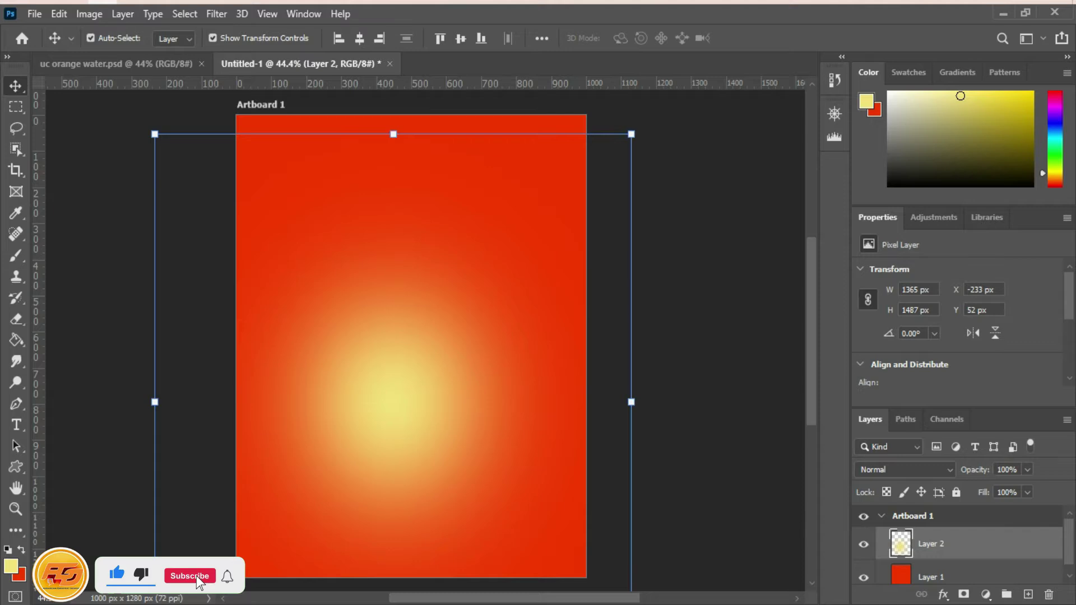
left_click_drag(403, 417, 416, 419)
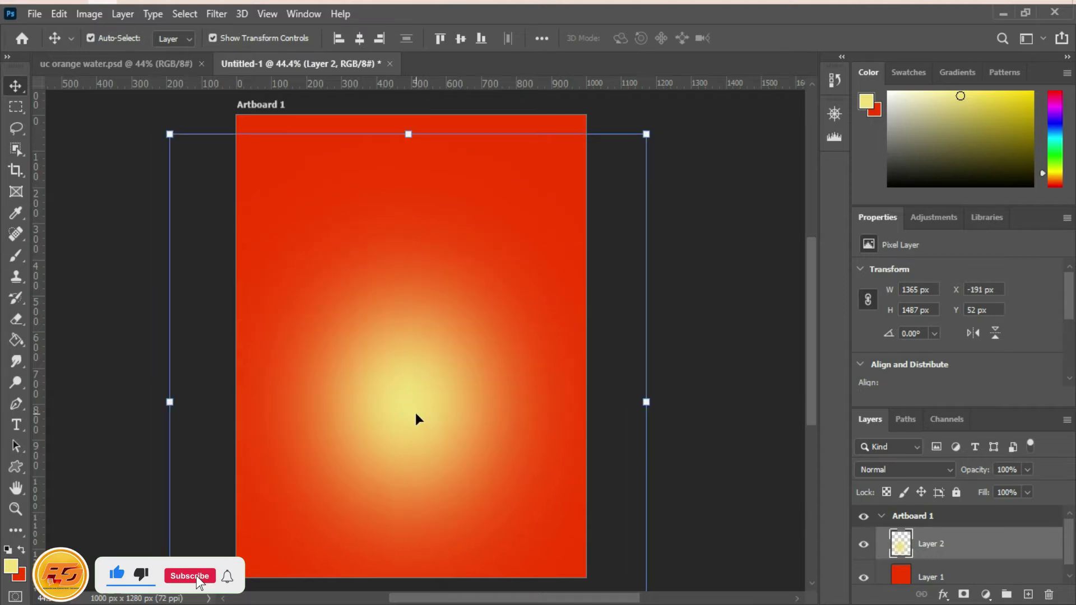
left_click(733, 280)
Step: Open the orange water bottle image 1d255c070d638a7ac8ef8c18484e6262.jpg from the Downloads folder
left_click(35, 14)
left_click(42, 40)
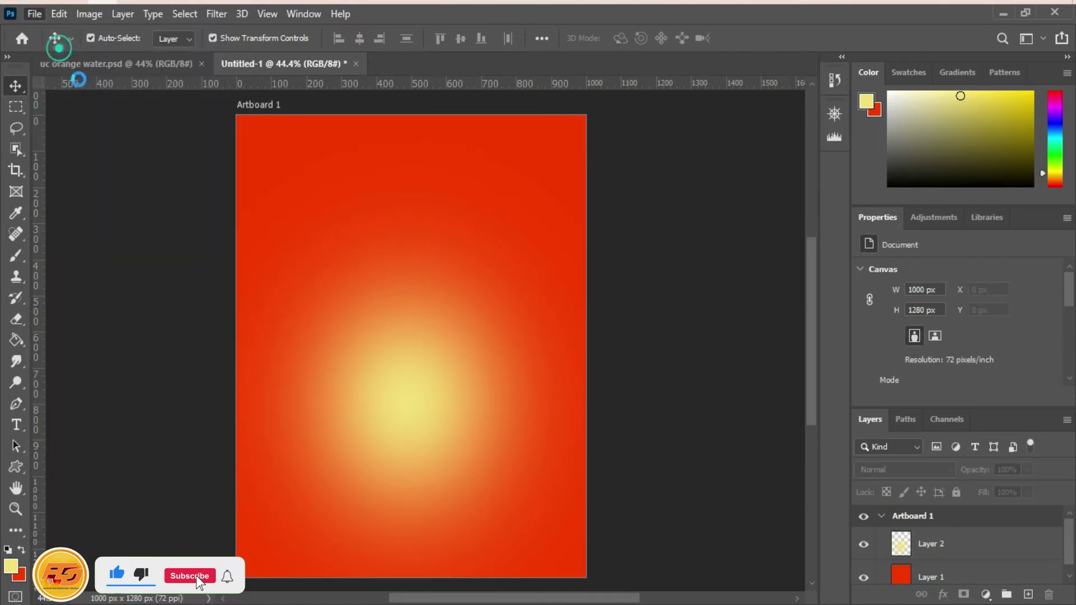
scroll(896, 263, "down", 5)
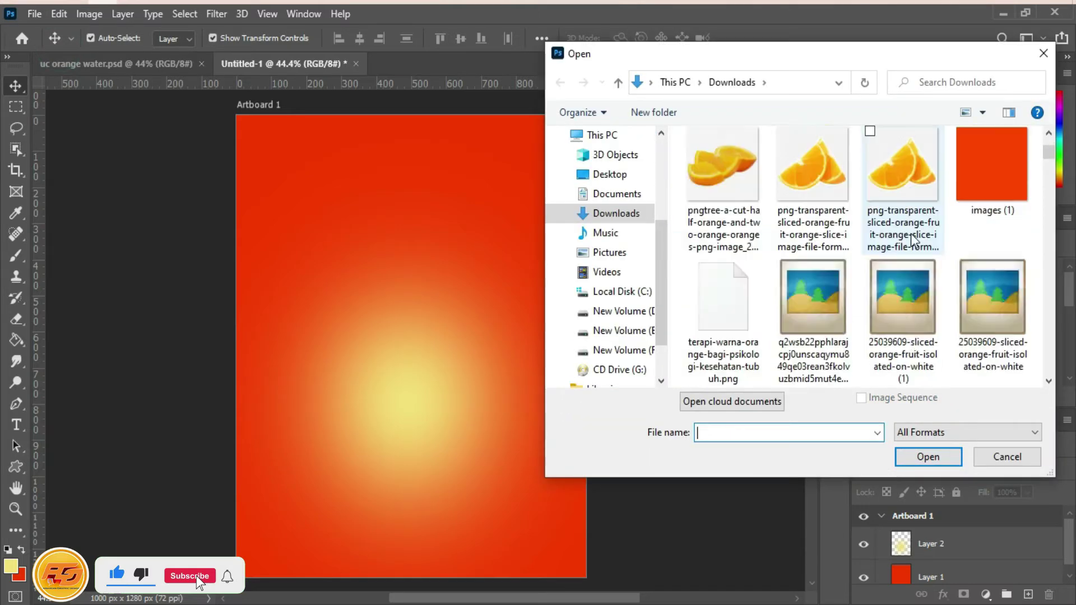
scroll(931, 252, "down", 3)
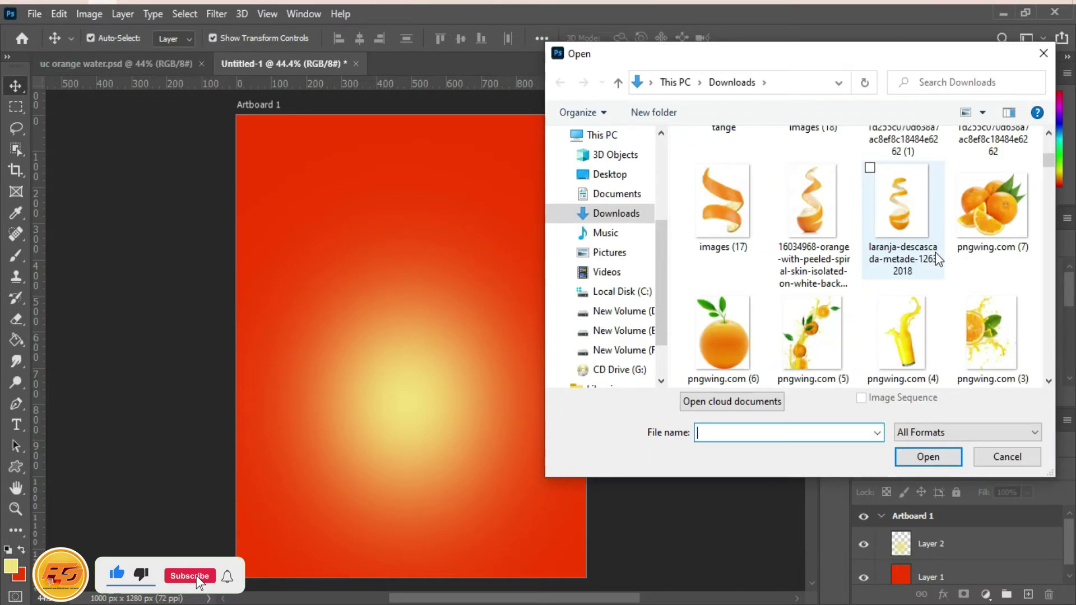
scroll(941, 280, "down", 3)
scroll(940, 283, "down", 2)
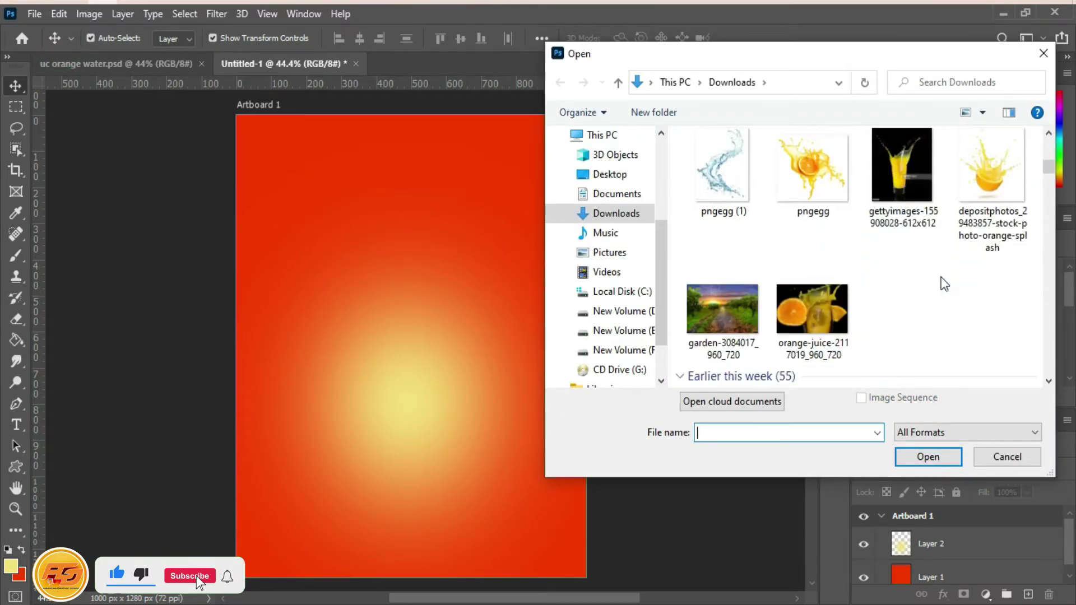
scroll(941, 277, "down", 10)
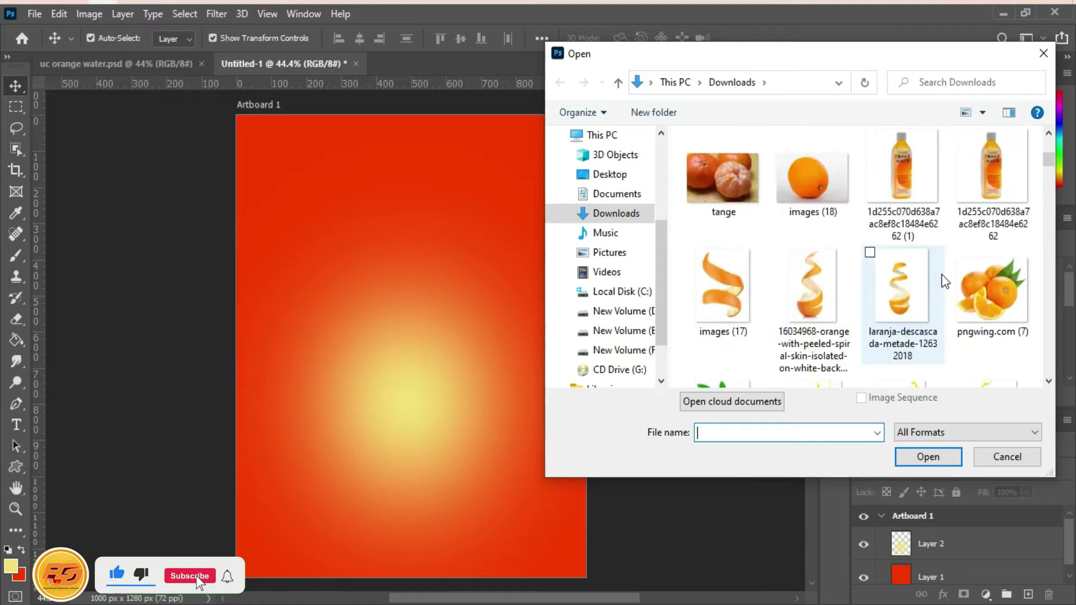
scroll(942, 274, "up", 2)
left_click(903, 296)
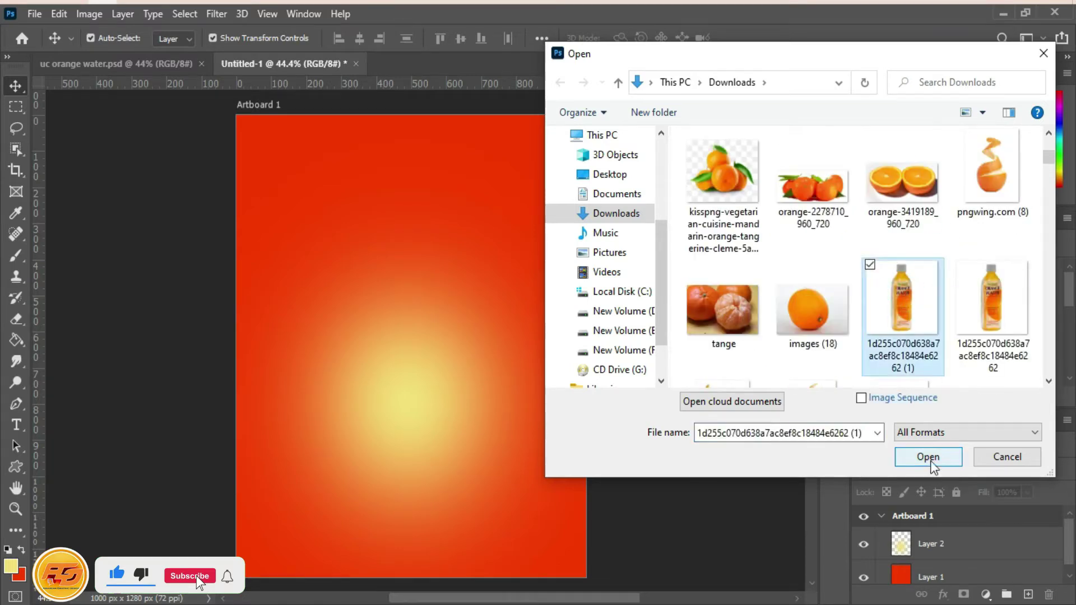
key("Right")
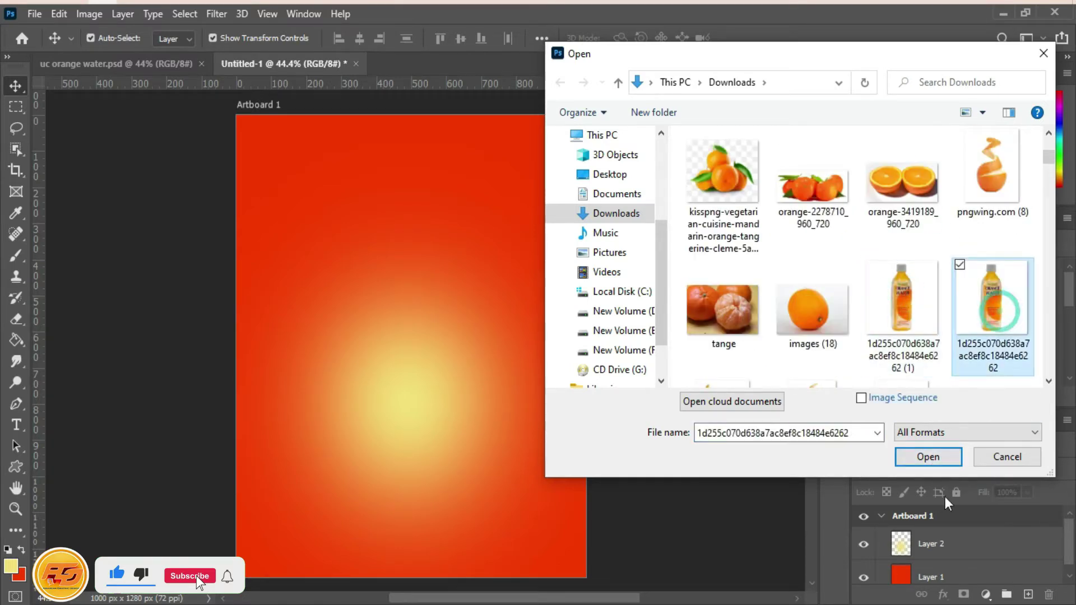
left_click(932, 461)
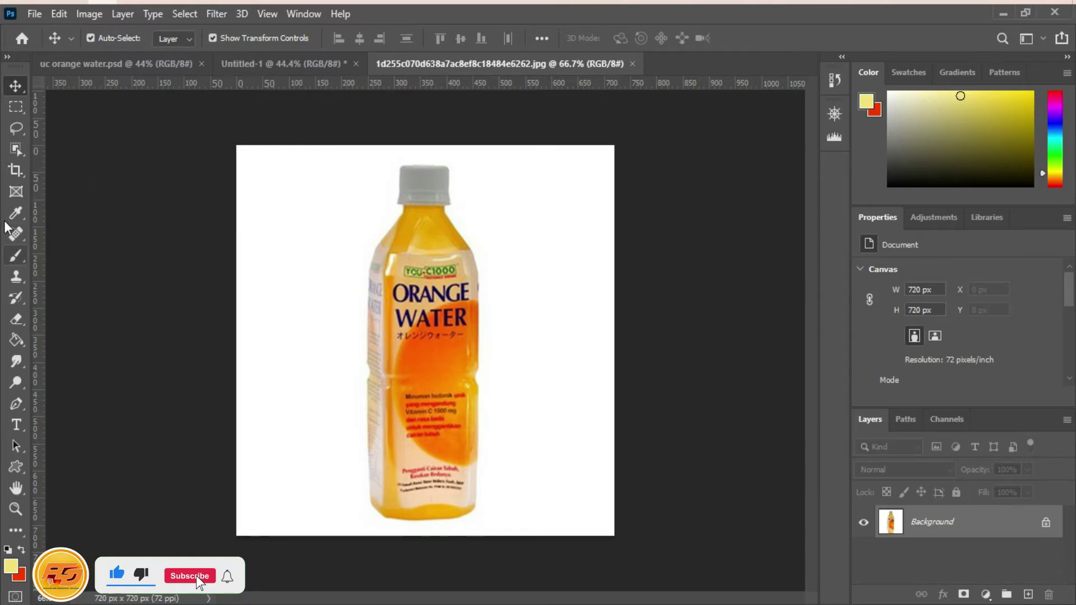
Step: Try to select the bottle with the Object Selection tool, and close that image
left_click(12, 150)
left_click_drag(293, 137, 522, 483)
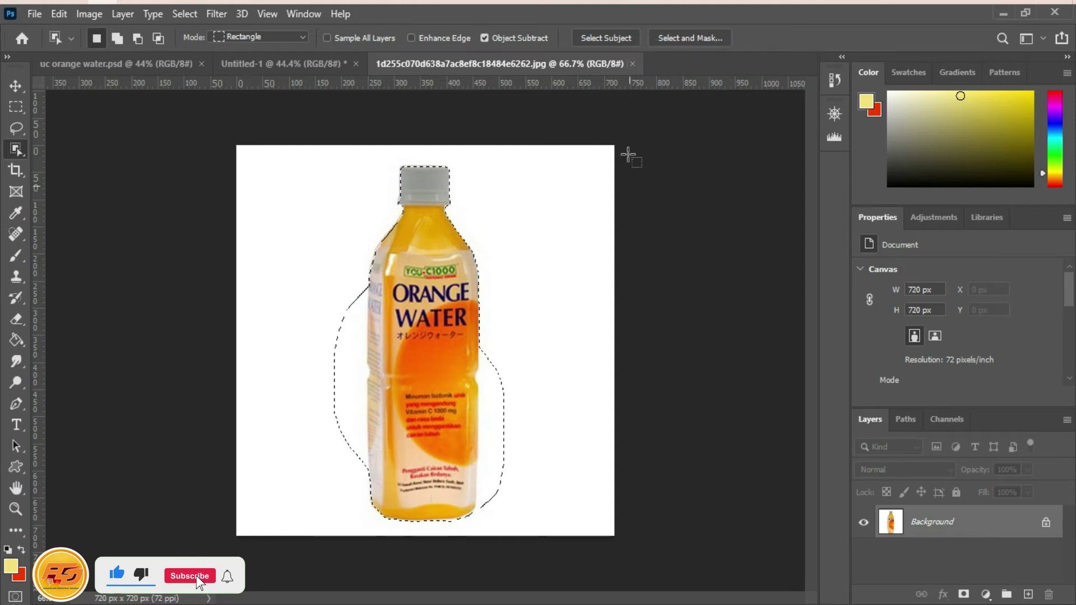
left_click(632, 63)
Step: Open the other copy of the bottle image, 1d255c070d638a7ac8ef8c18484e6262 (1).jpg, from Downloads
left_click(47, 15)
left_click(56, 42)
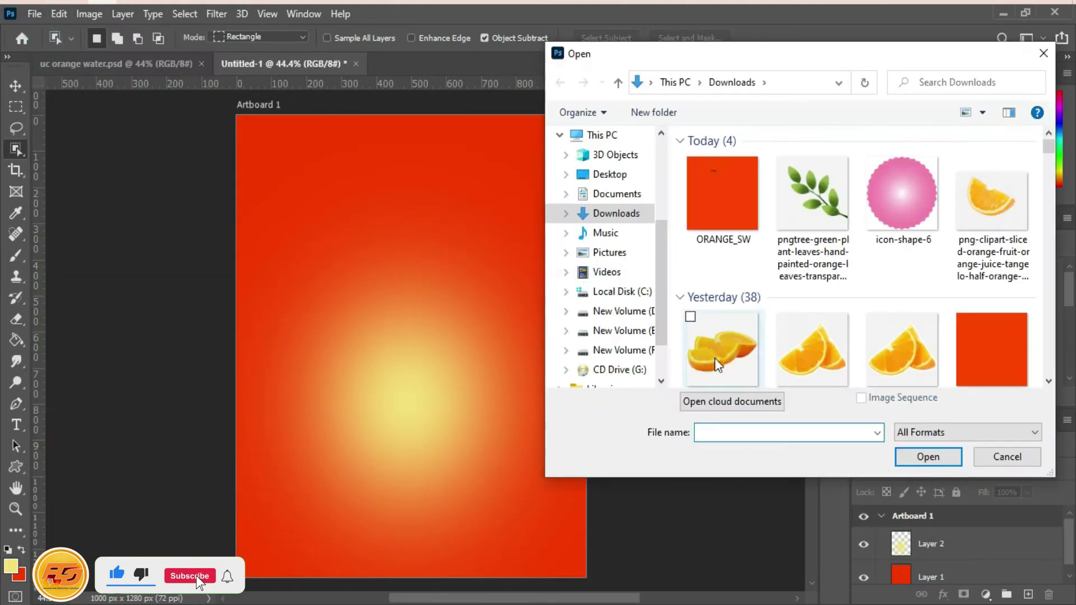
scroll(991, 330, "down", 8)
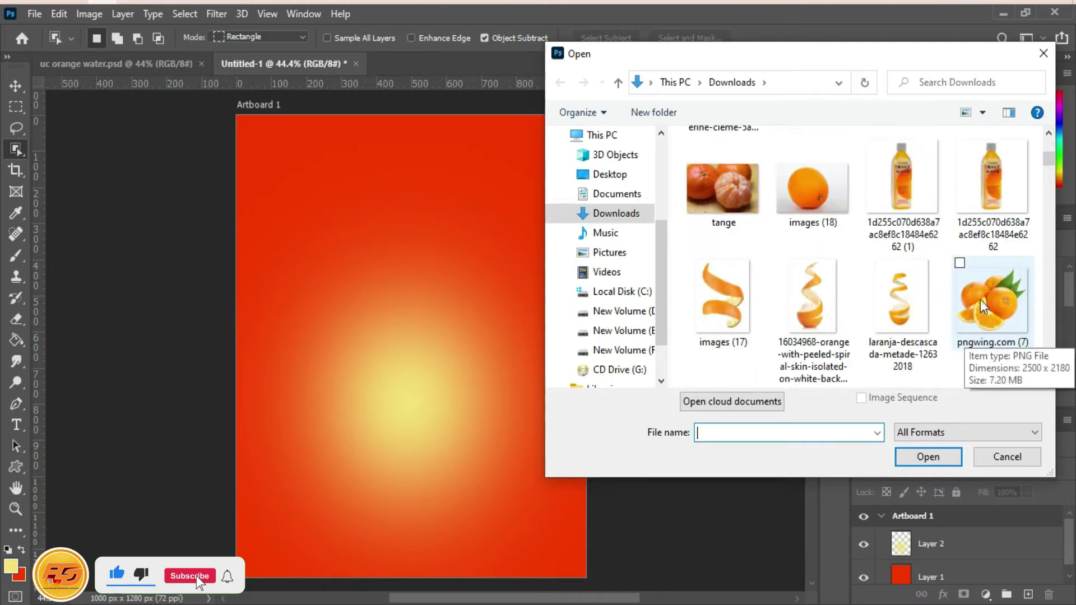
left_click(902, 179)
left_click(929, 457)
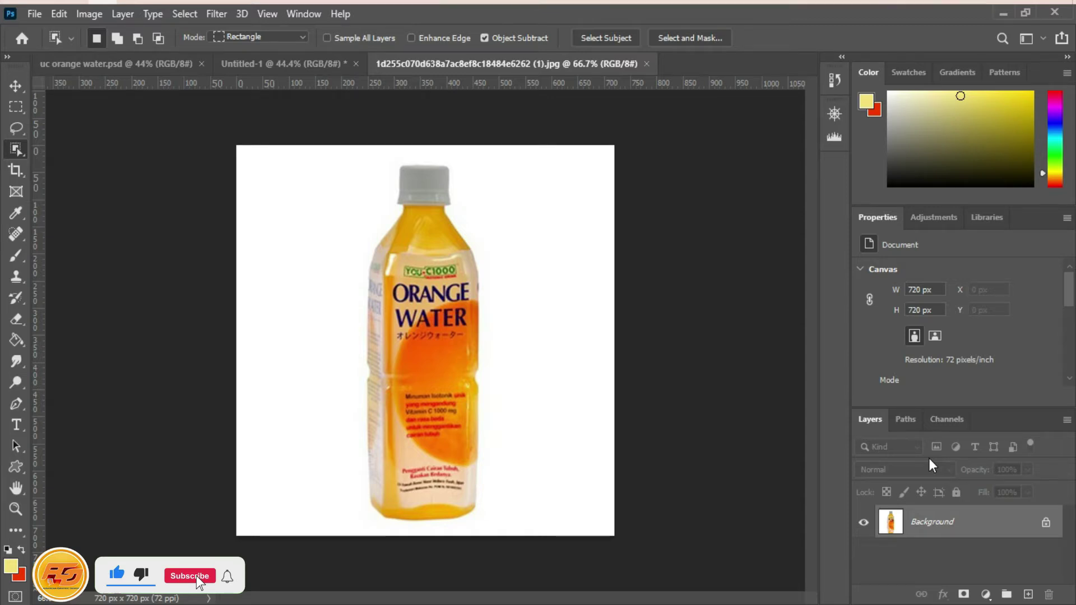
Step: Select the bottle without its white background and move it into the Untitled-1 artboard
left_click_drag(355, 162, 389, 172)
key("v")
left_click_drag(439, 298, 402, 339)
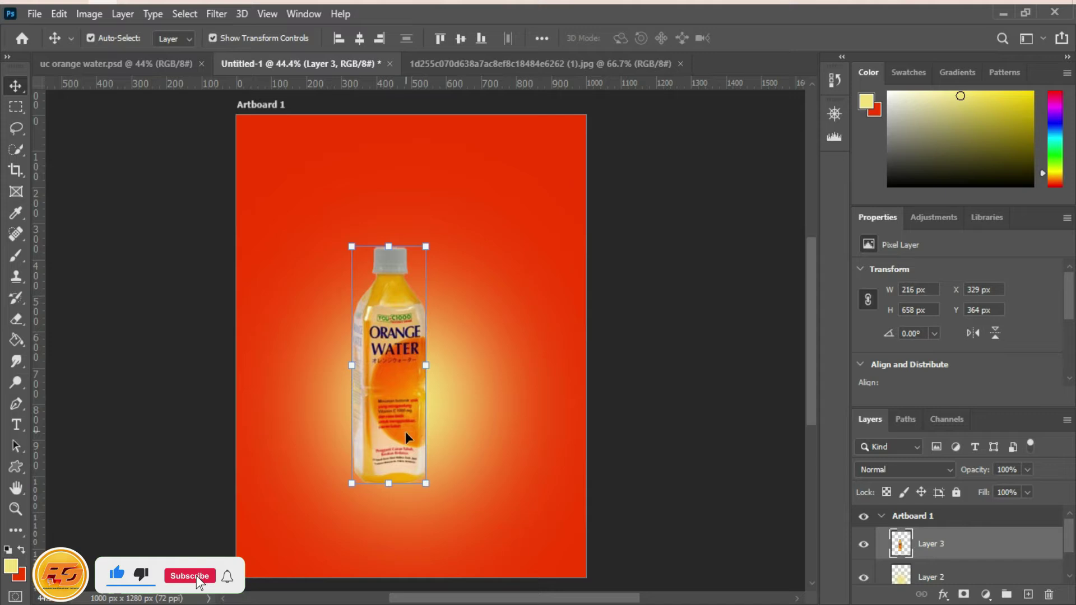
Step: Scale the bottle to about 251 × 763 px and centre it over the yellow glow
left_click_drag(425, 484, 455, 499)
mouse_move(441, 446)
left_mouse_down()
mouse_move(442, 436)
mouse_move(436, 454)
left_mouse_up()
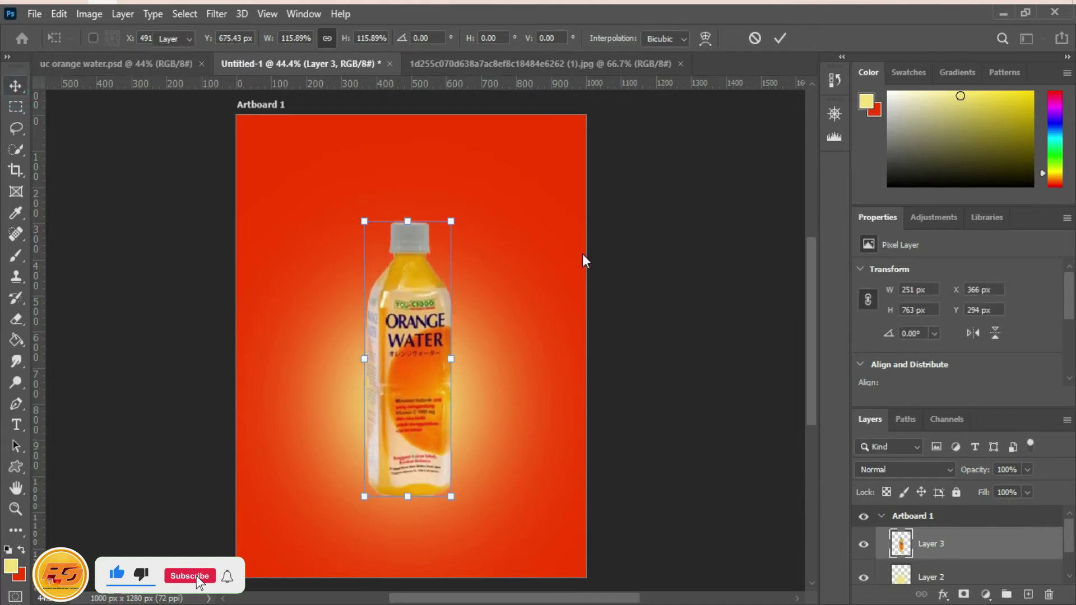
left_click(640, 269)
left_click(644, 291)
Step: Open the cut orange image 25039609-sliced-orange-fruit-isolated-on-white (1).jpg from Downloads
left_click(35, 13)
left_click(49, 45)
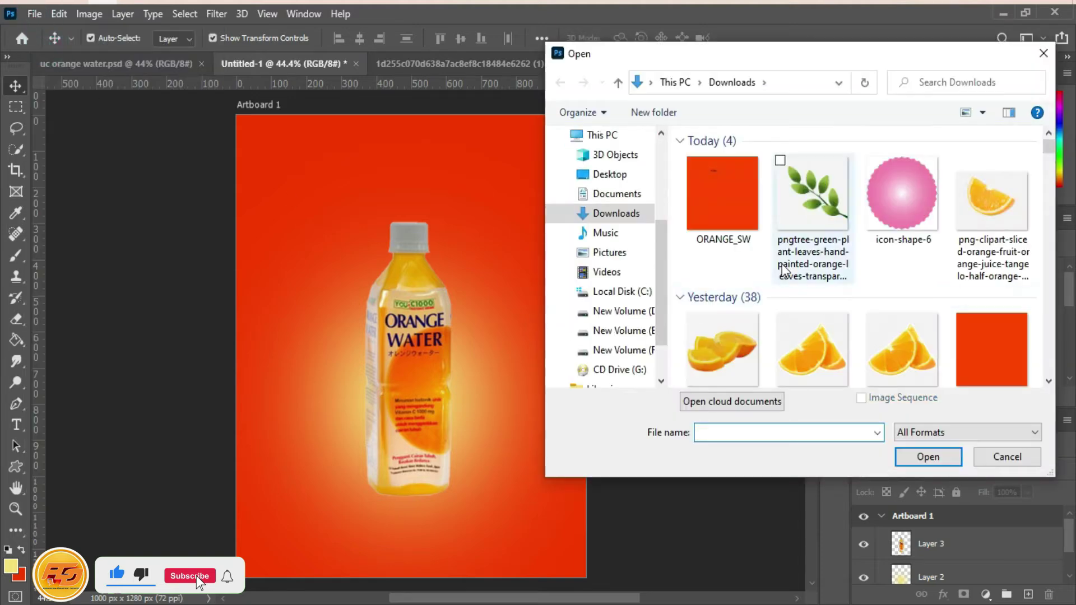
scroll(946, 282, "down", 1)
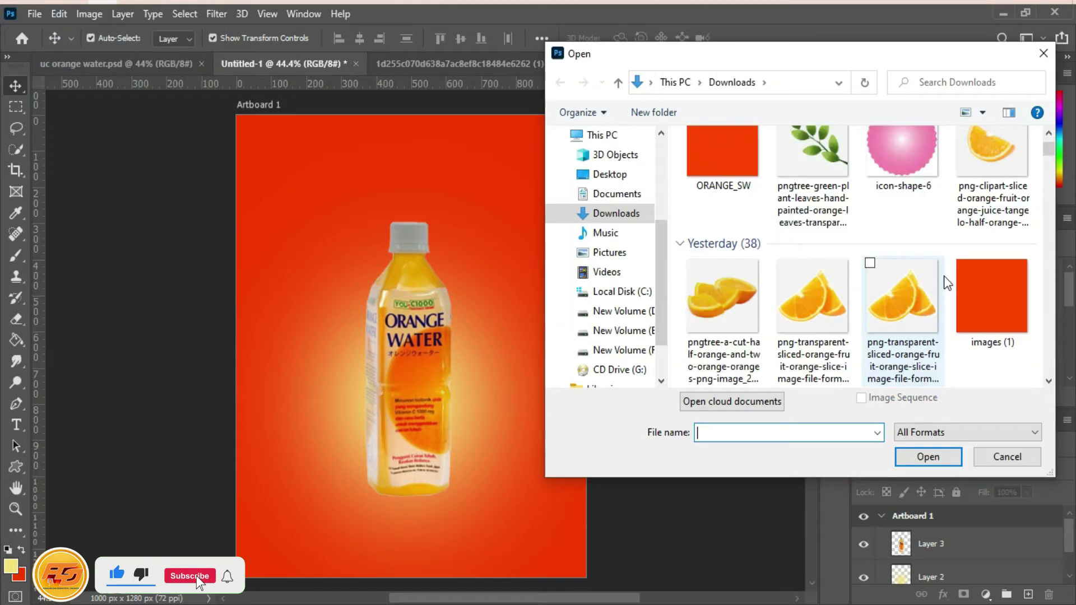
scroll(944, 276, "down", 3)
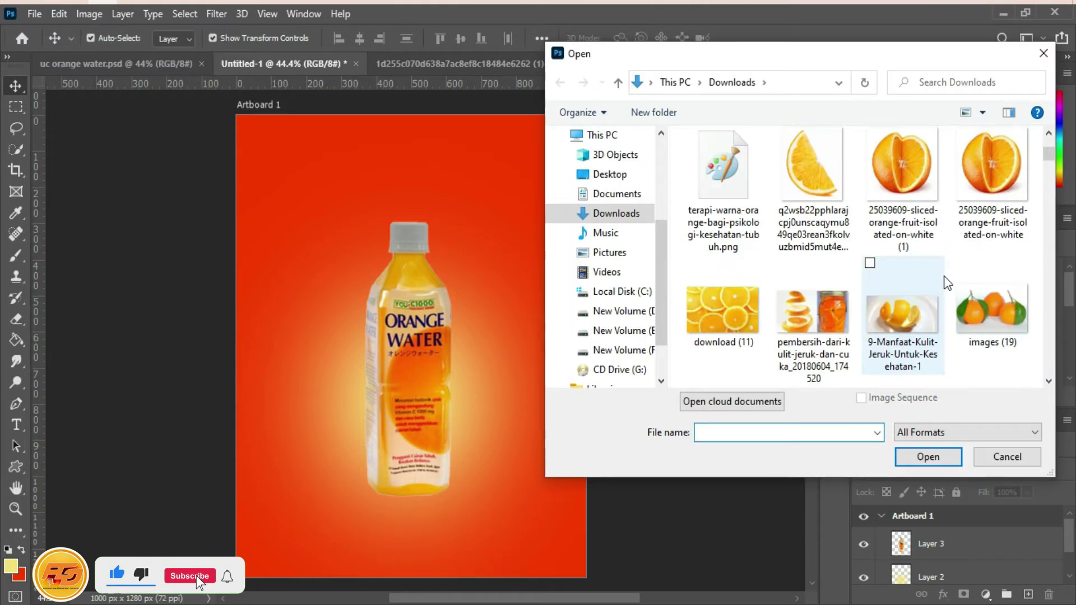
left_click(909, 159)
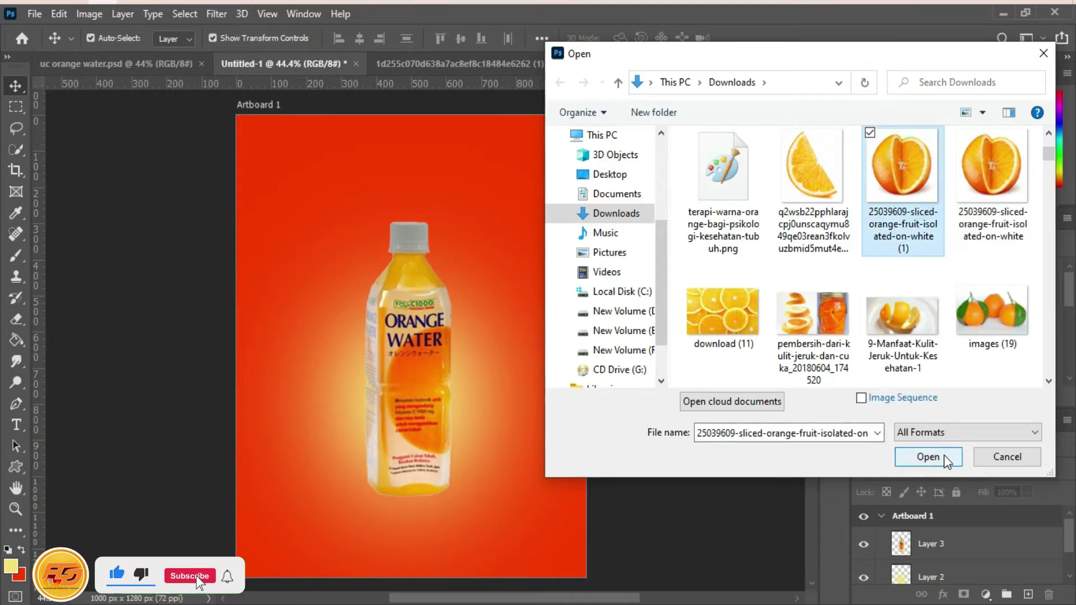
left_click(928, 457)
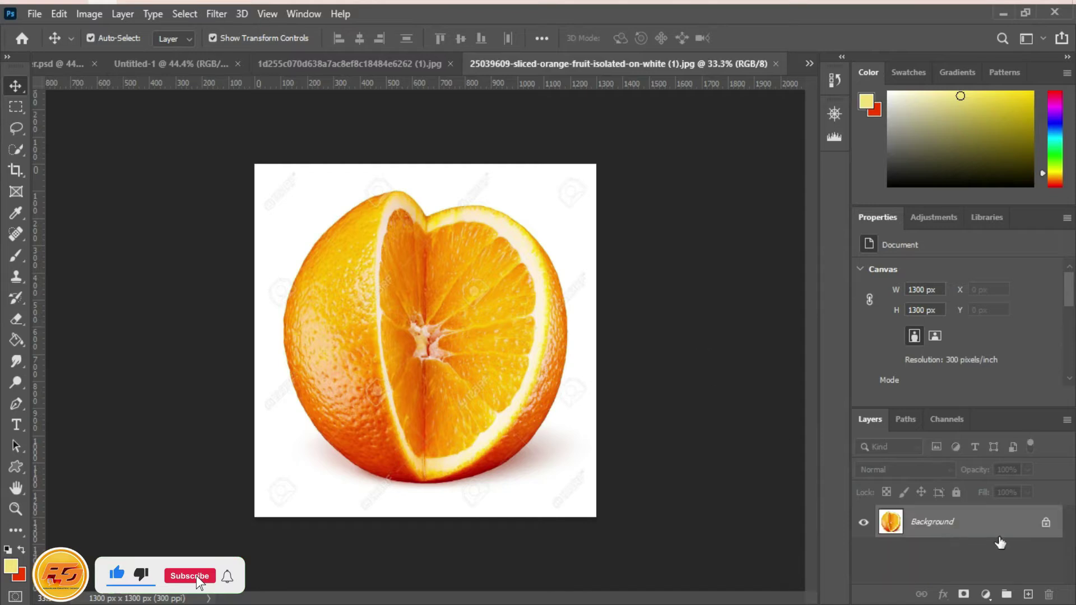
Step: Unlock the Background layer and select the whole orange with the Object Selection tool
left_click(1047, 522)
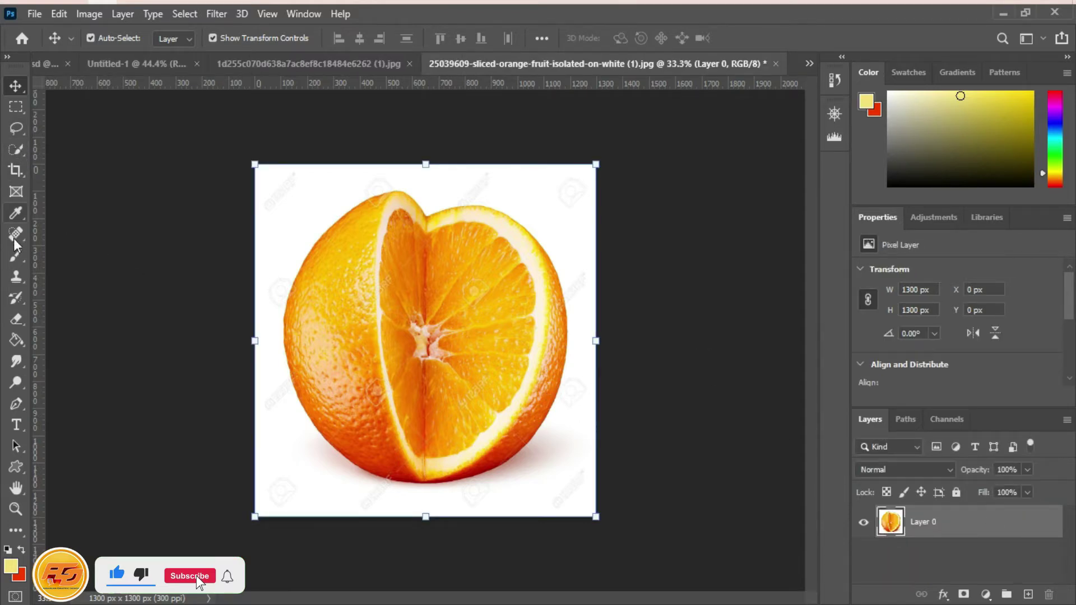
right_click(17, 149)
left_click(60, 146)
left_click_drag(296, 175, 566, 474)
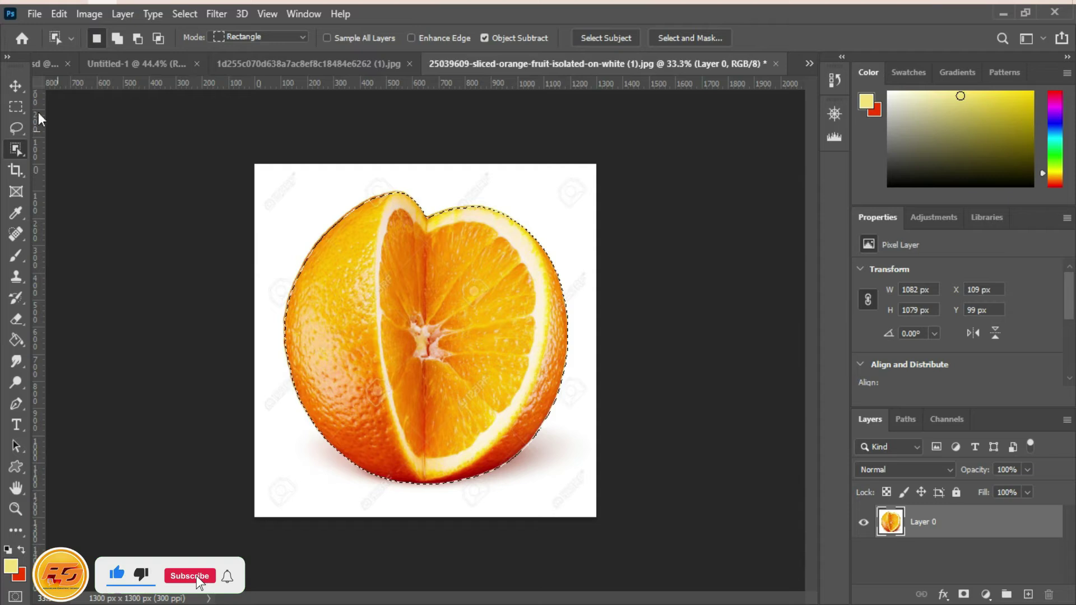
Step: Move the selected orange into the Untitled-1 artboard over the bottle
left_click(16, 85)
left_click_drag(366, 299, 114, 64)
left_click_drag(463, 453, 465, 451)
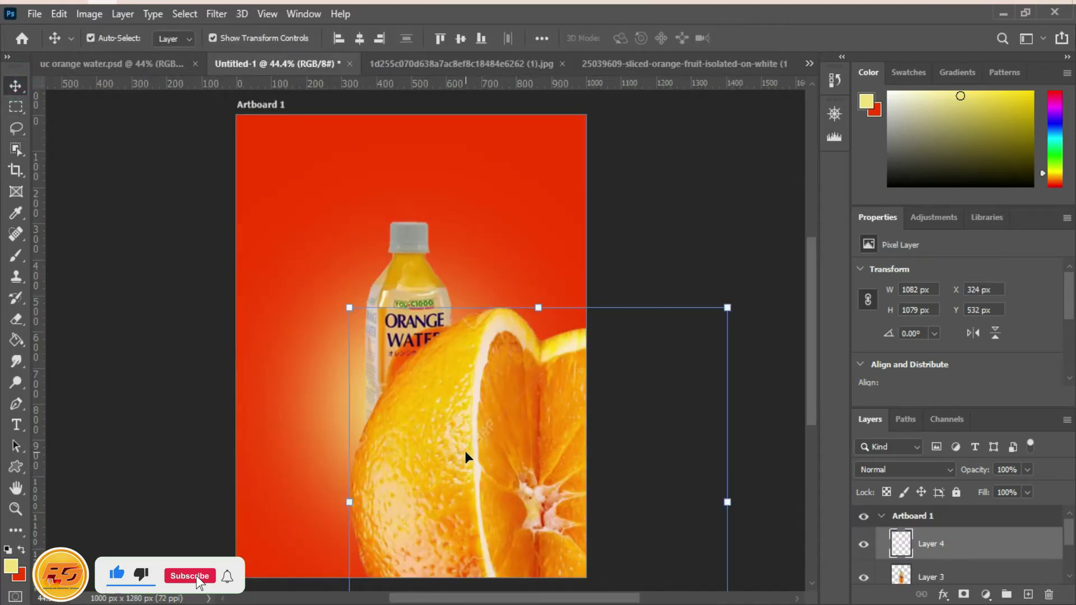
Step: Move the orange's layer beneath the bottle's layer in the stacking order
left_click_drag(1001, 580, 1006, 594)
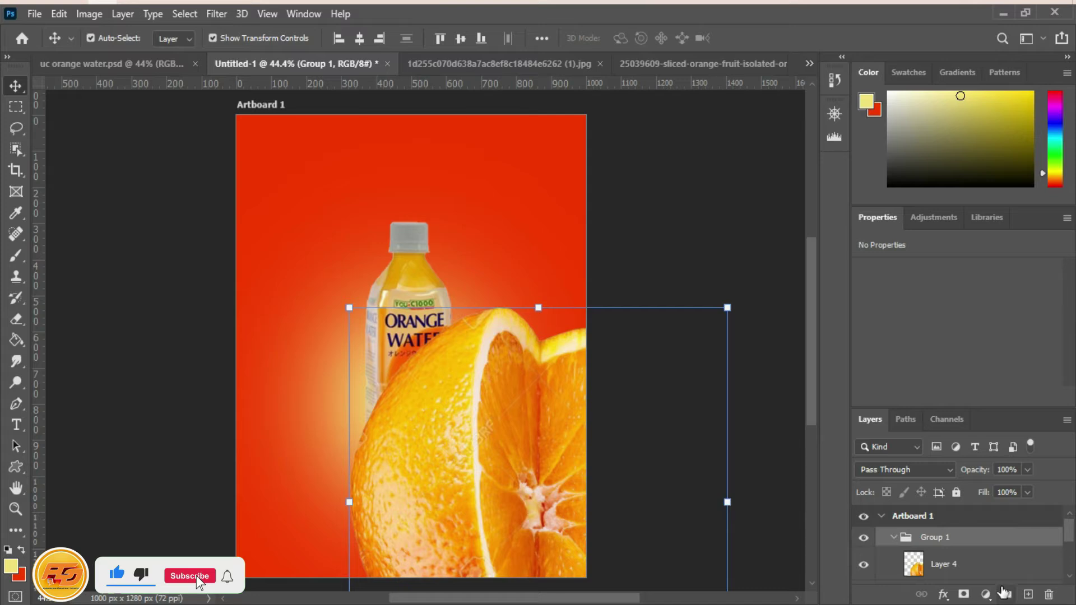
left_click(960, 560)
mouse_move(960, 557)
left_mouse_down()
mouse_move(960, 546)
mouse_move(963, 598)
mouse_move(960, 555)
left_mouse_up()
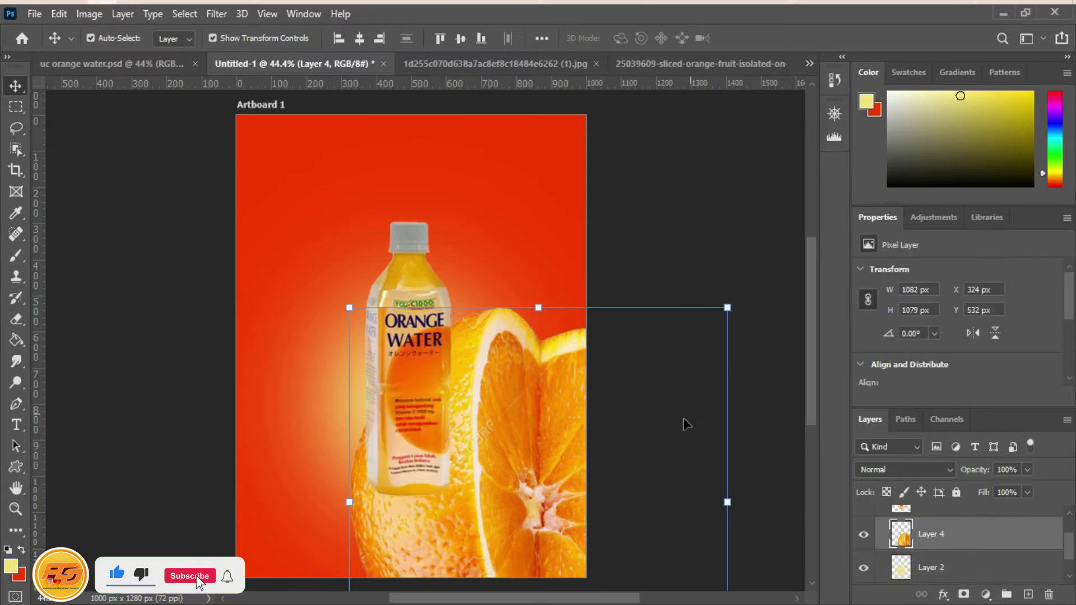
Step: Try to scale the cut orange down to about 50% and position it behind the bottle
left_click_drag(728, 307, 595, 439)
left_click_drag(533, 498, 433, 381)
left_click_drag(506, 321, 500, 378)
left_click_drag(455, 474, 474, 413)
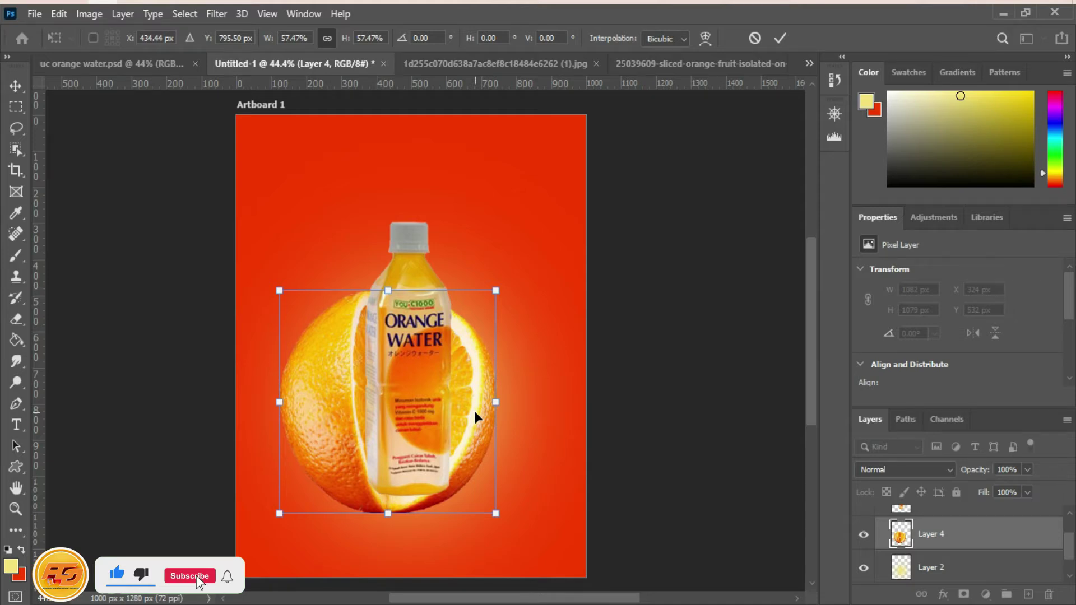
left_click_drag(492, 292, 499, 344)
left_click_drag(339, 421, 372, 404)
mouse_move(462, 413)
left_mouse_down()
mouse_move(469, 418)
mouse_move(448, 419)
mouse_move(455, 413)
left_mouse_up()
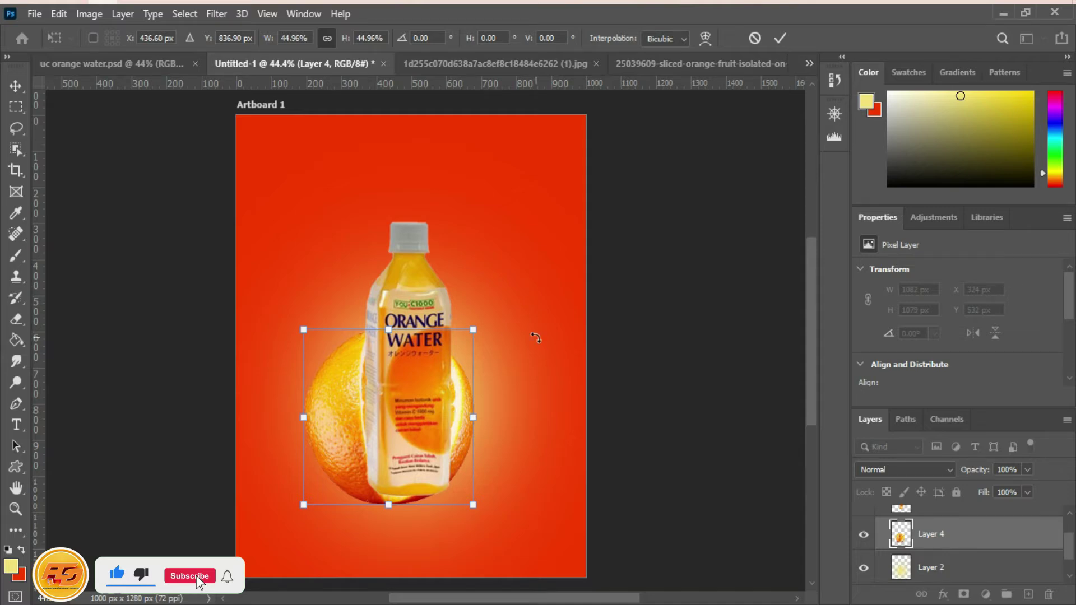
left_click_drag(304, 330, 289, 314)
left_click_drag(475, 307, 481, 301)
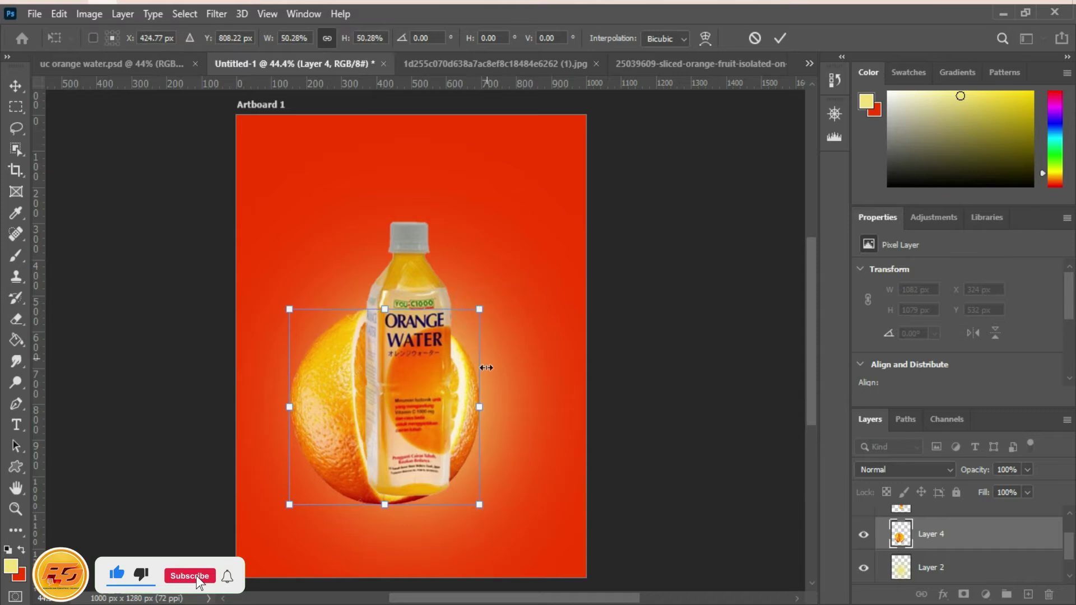
left_click_drag(465, 396, 468, 391)
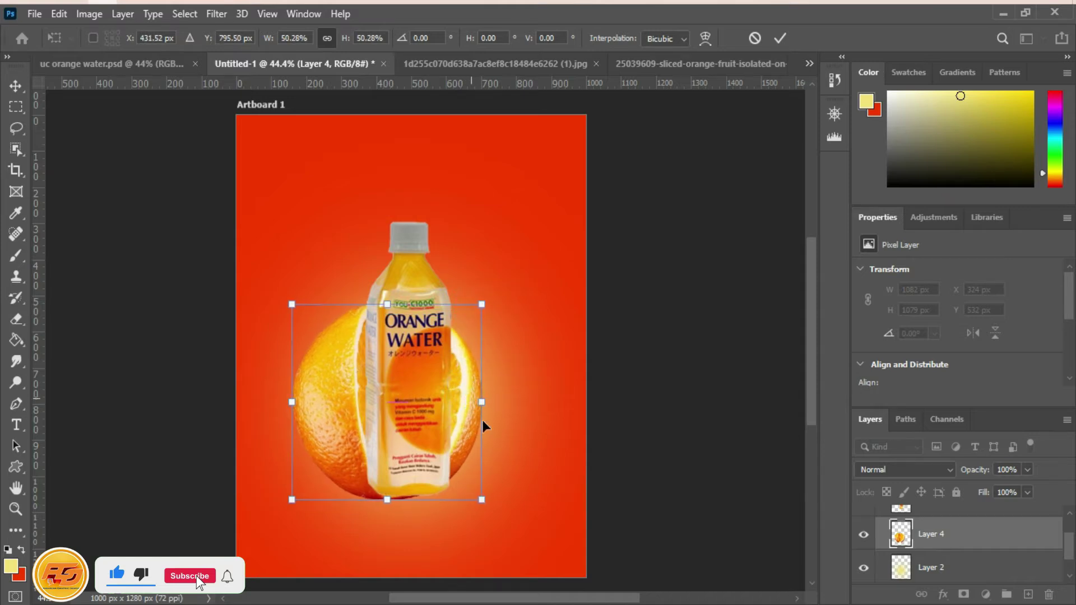
Step: Close the sliced orange source image without saving, and close the bottle source image
left_click(654, 59)
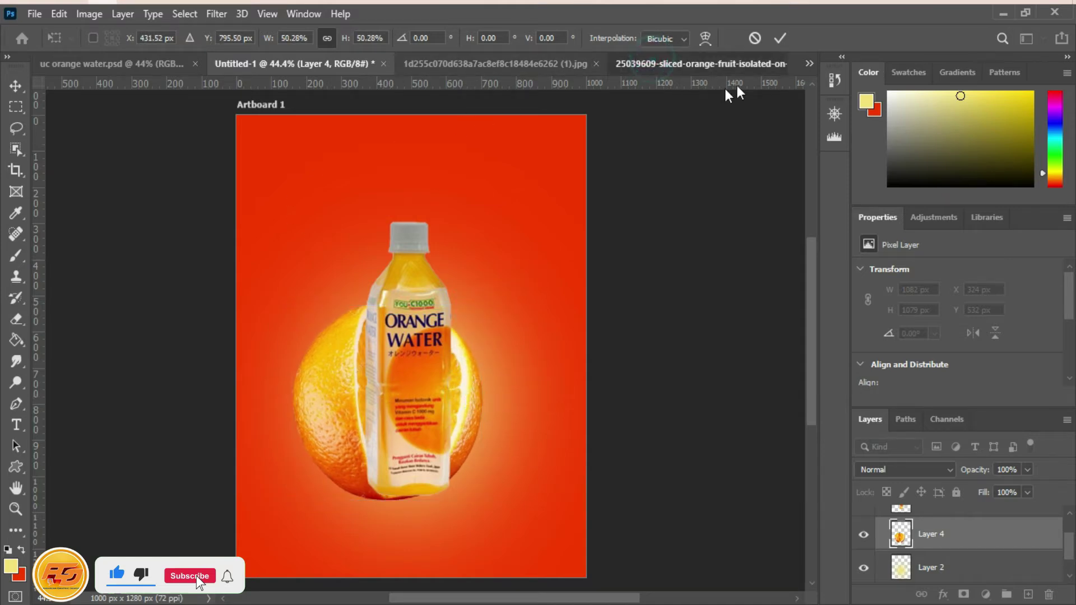
left_click(775, 63)
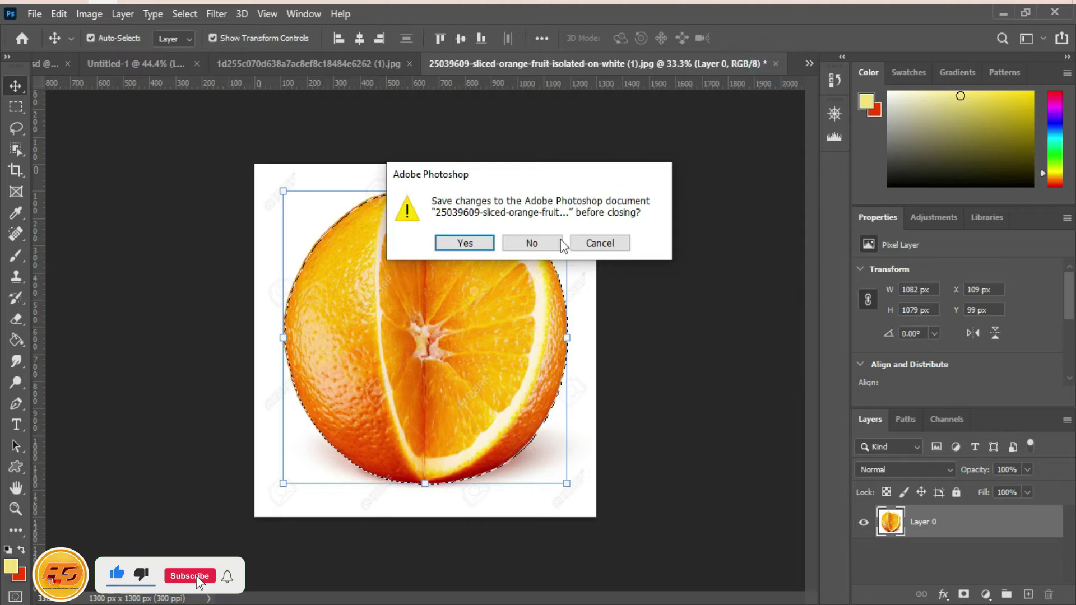
left_click(544, 242)
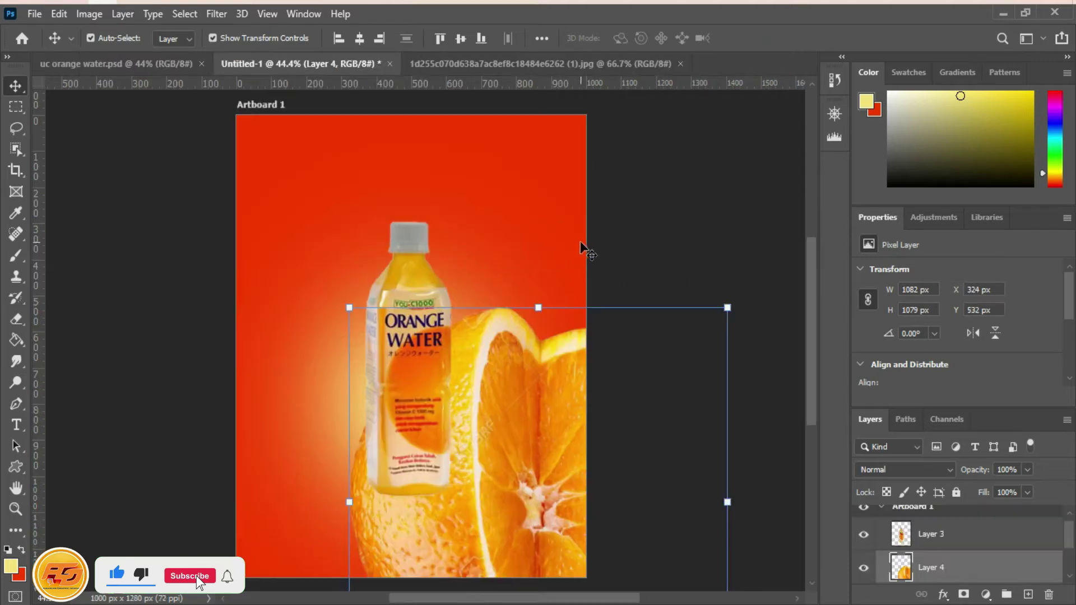
left_click_drag(499, 403, 426, 311)
left_click(539, 64)
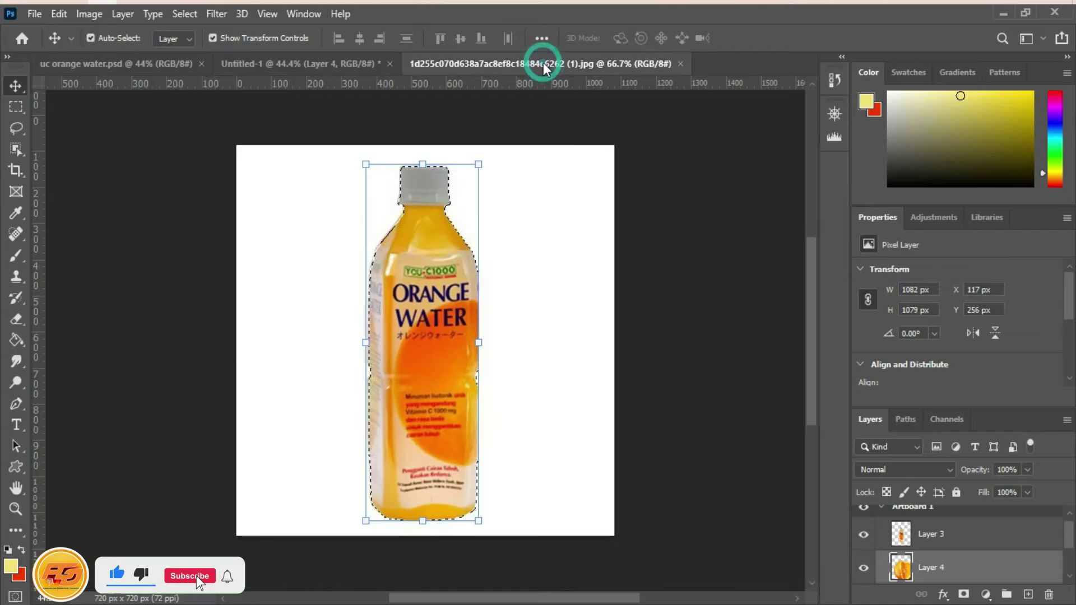
left_click(680, 64)
Step: Scale the cut orange to about 46% behind the bottle's lower half and shift the bottle slightly upward
left_click_drag(515, 309, 473, 271)
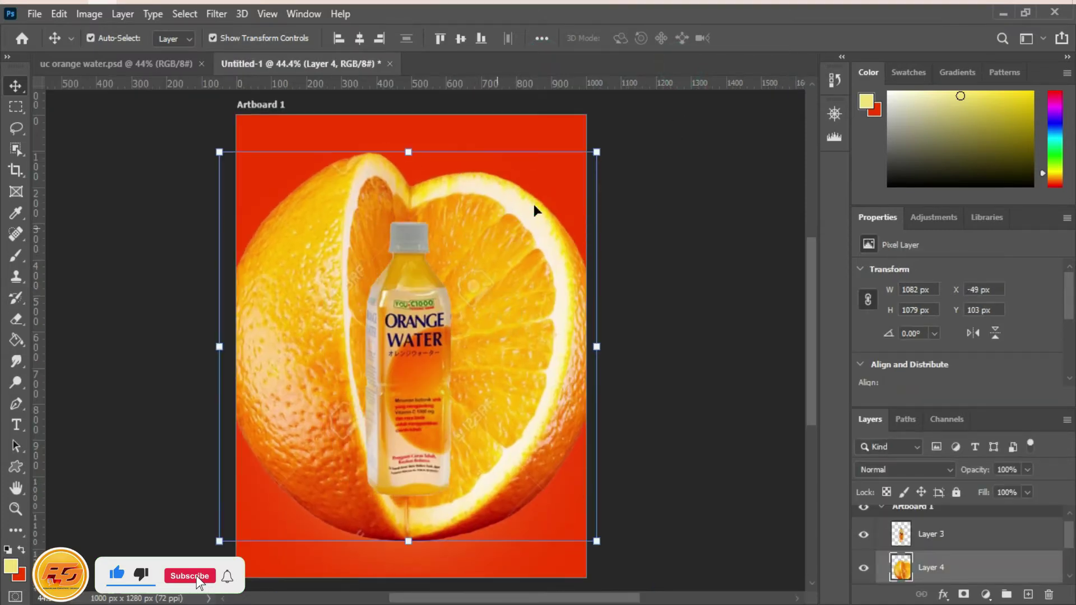
left_click_drag(597, 151, 494, 315)
left_click_drag(293, 414, 354, 395)
left_click_drag(533, 272, 453, 354)
left_click_drag(333, 428, 352, 406)
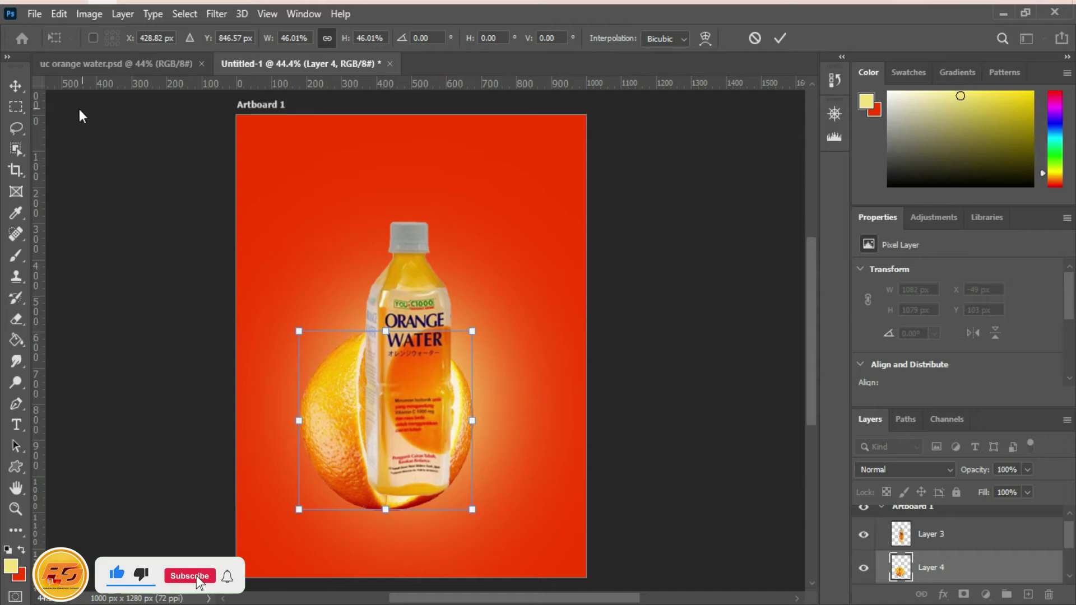
left_click(780, 38)
left_click_drag(406, 309, 415, 288)
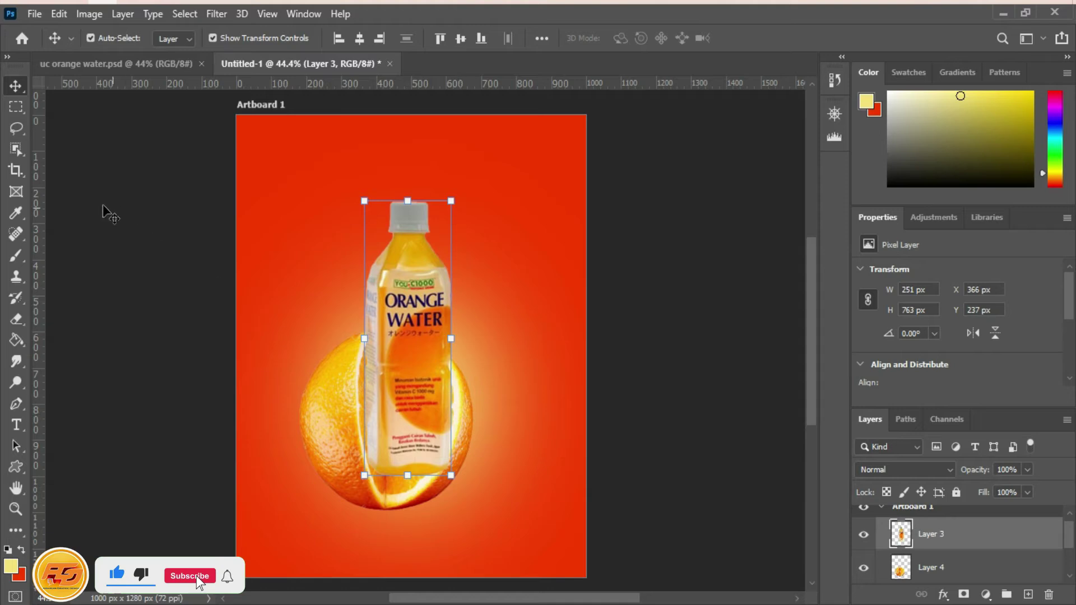
Step: Enlarge the cut orange to about 110%, rotate it 2.5° and raise it behind the bottle's label area
left_click(338, 428)
left_click_drag(472, 336, 477, 325)
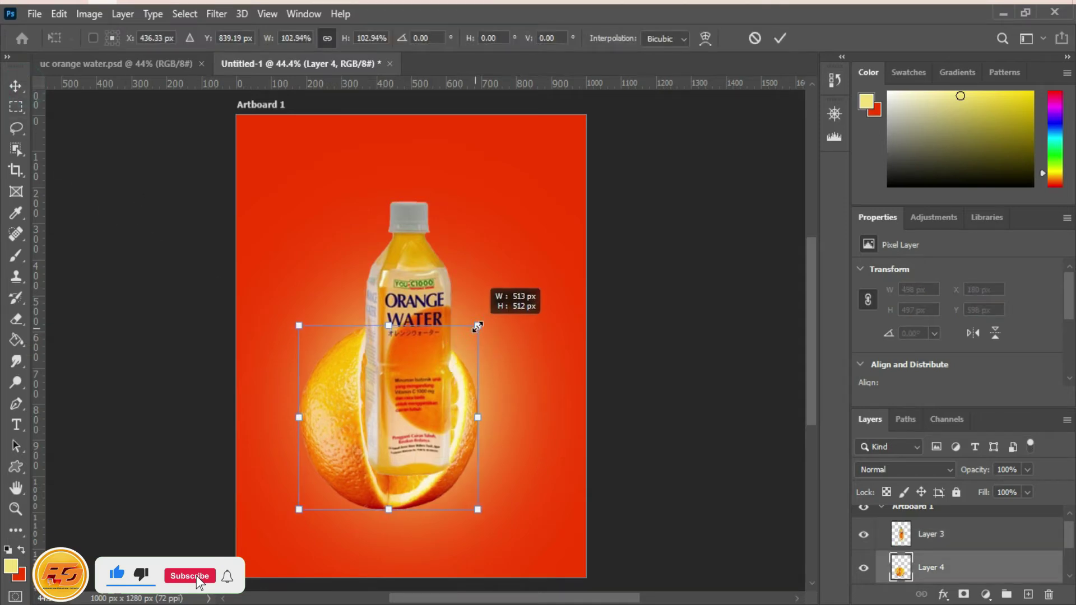
left_click_drag(300, 325, 286, 313)
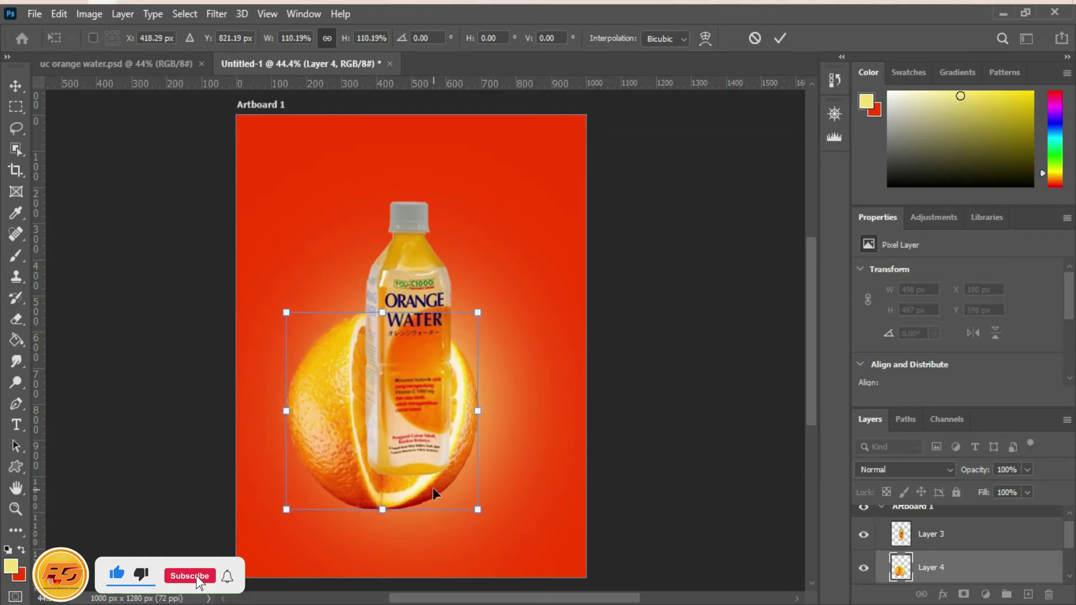
left_click_drag(432, 488, 435, 460)
left_click_drag(513, 378, 571, 373)
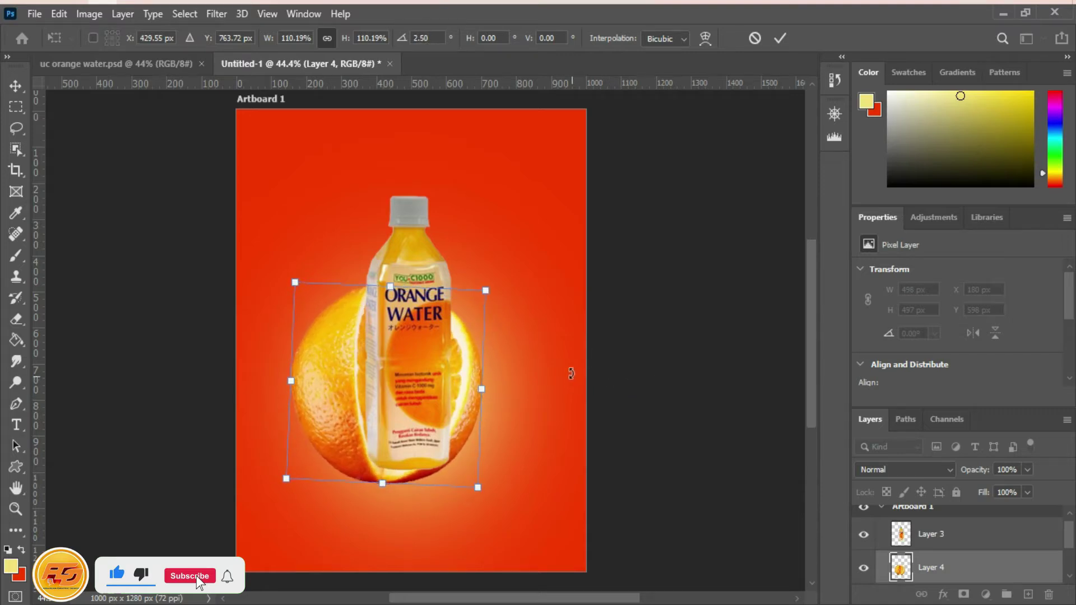
left_click_drag(469, 395, 469, 394)
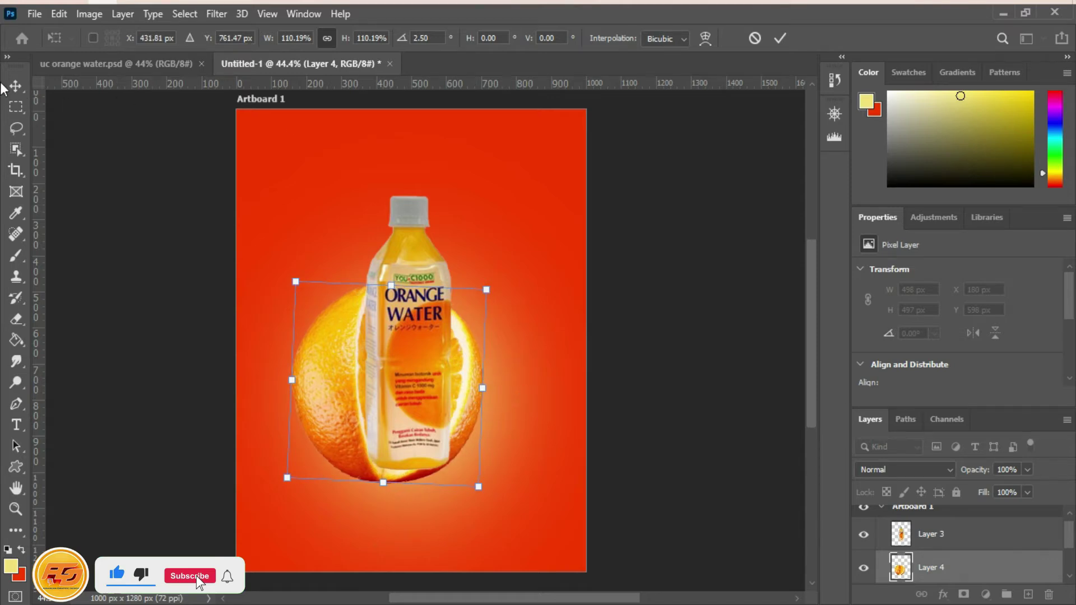
left_click(777, 38)
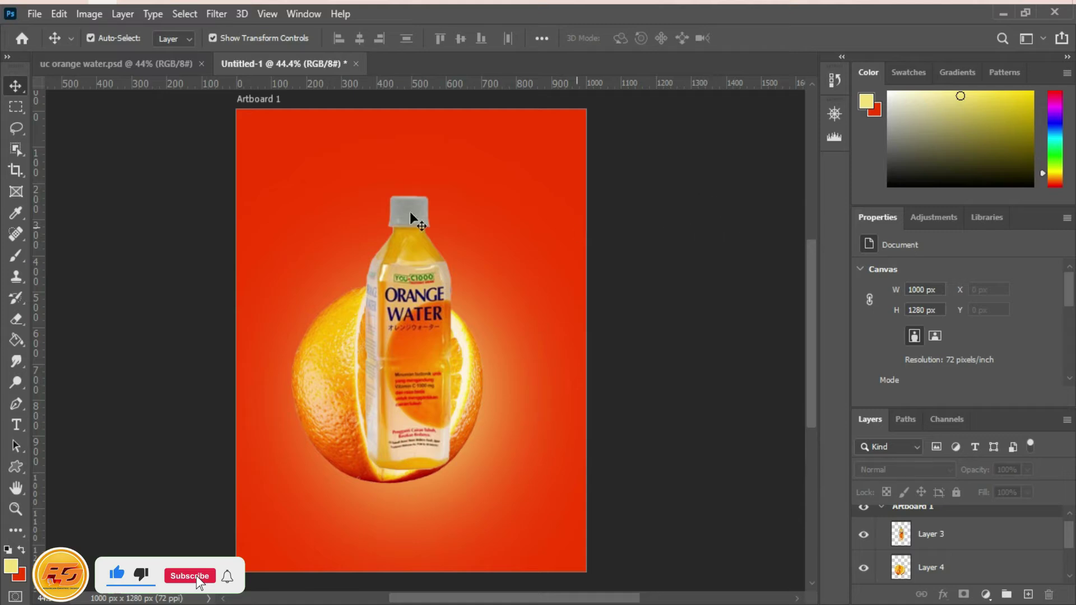
Step: Open the orange slices image pngtree-a-cut-half-orange-and-two-orange-oranges-png-image_2329757.jpg from Downloads
left_click(35, 14)
left_click(53, 46)
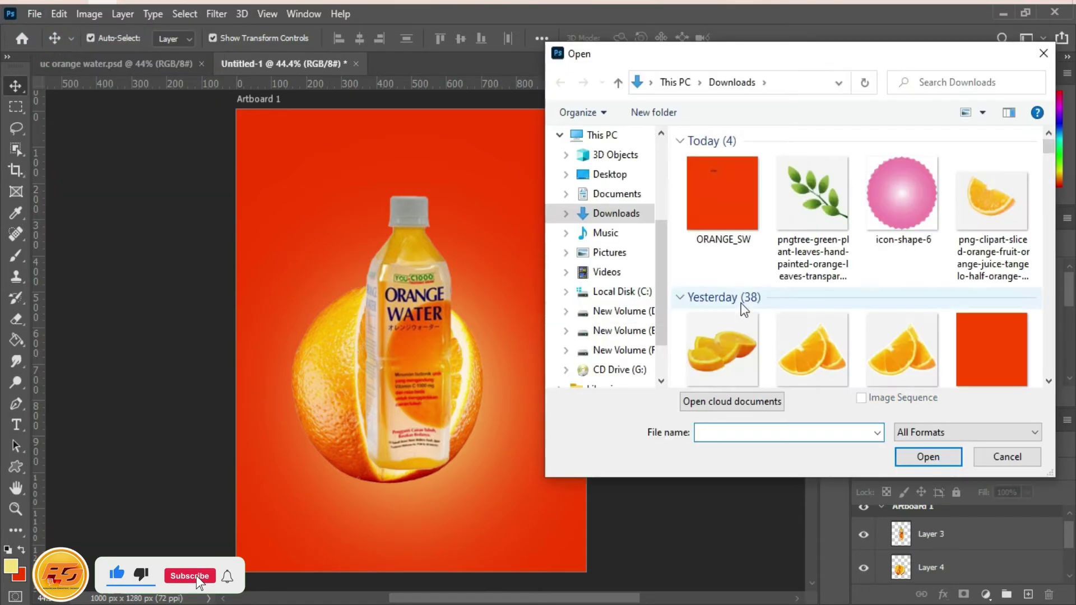
left_click(740, 361)
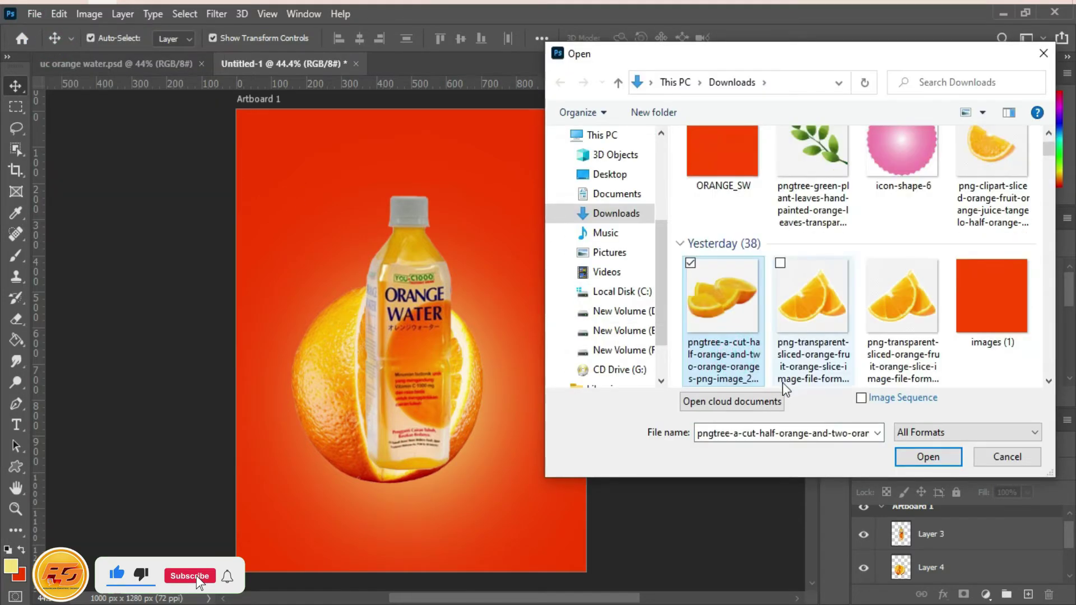
left_click(939, 462)
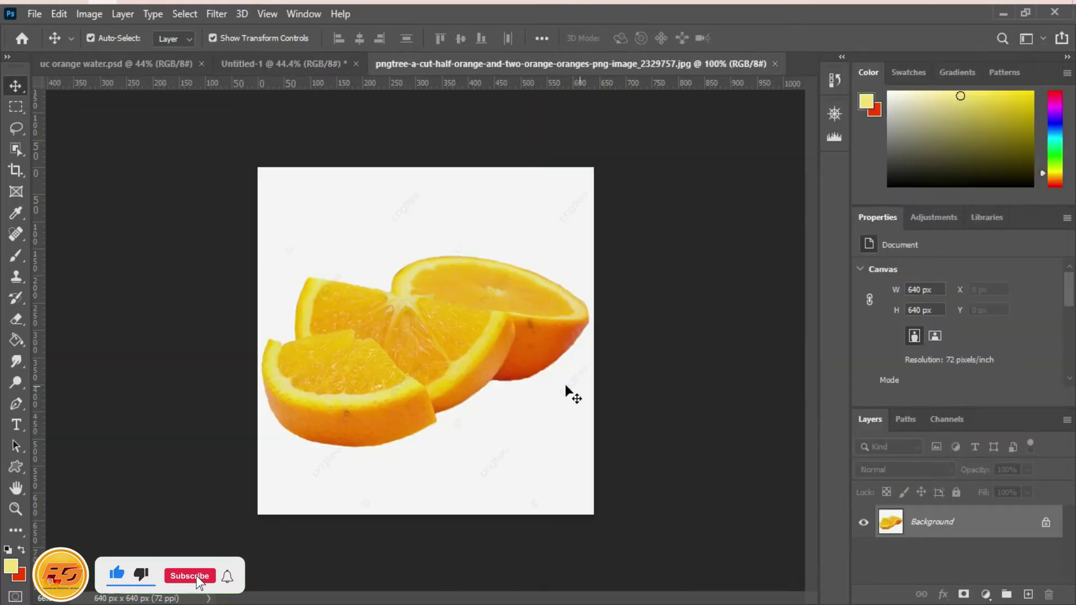
Step: Select all the orange slices with the Object Selection tool and move them into the Untitled-1 artboard over the bottle's base
left_click(17, 149)
left_click_drag(246, 192, 598, 451)
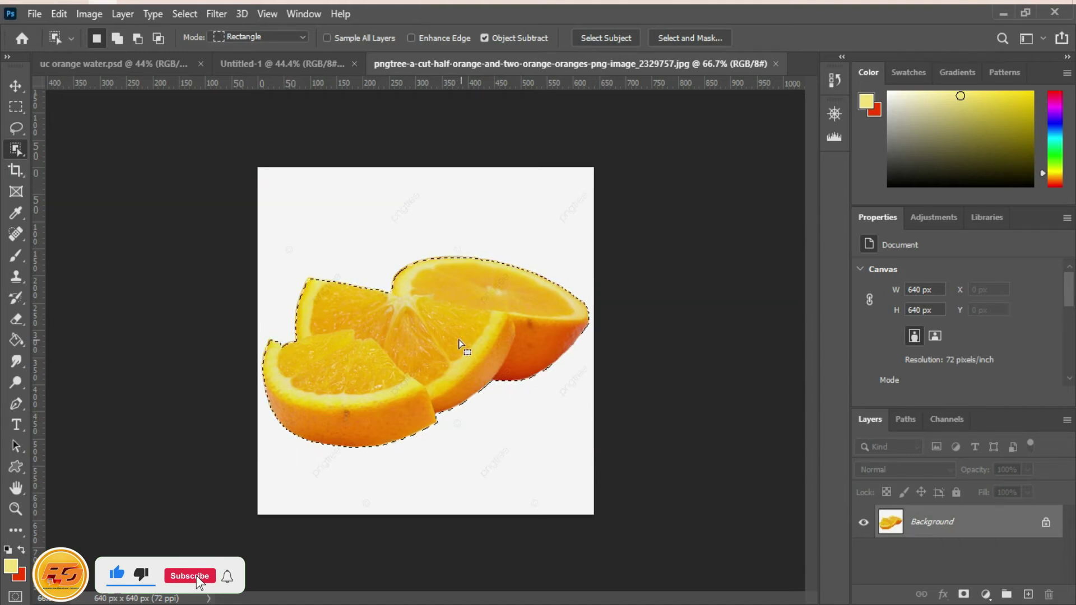
left_click(15, 85)
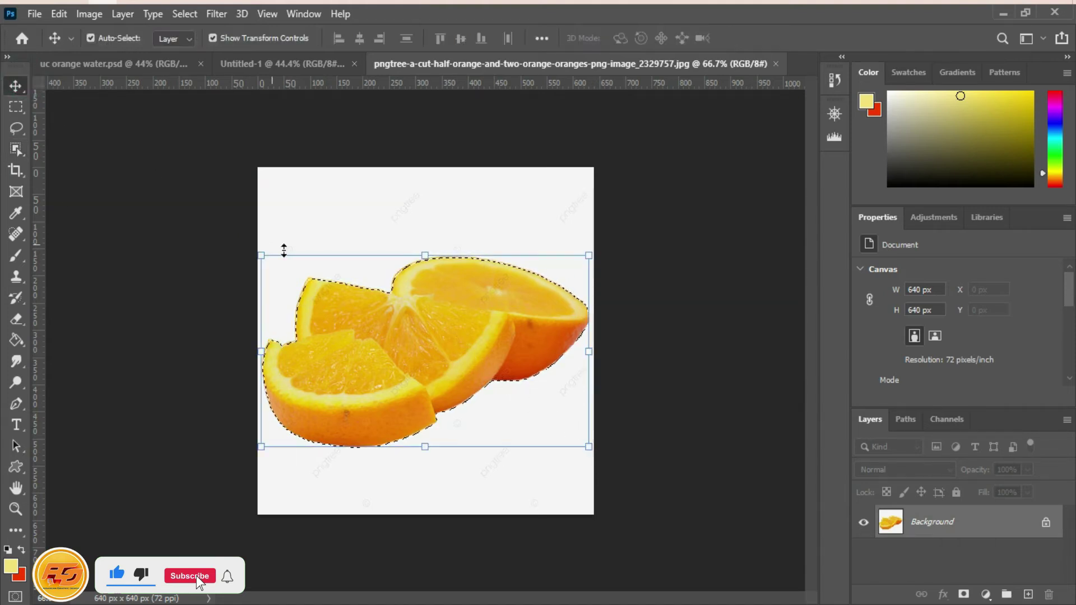
left_click_drag(400, 331, 417, 475)
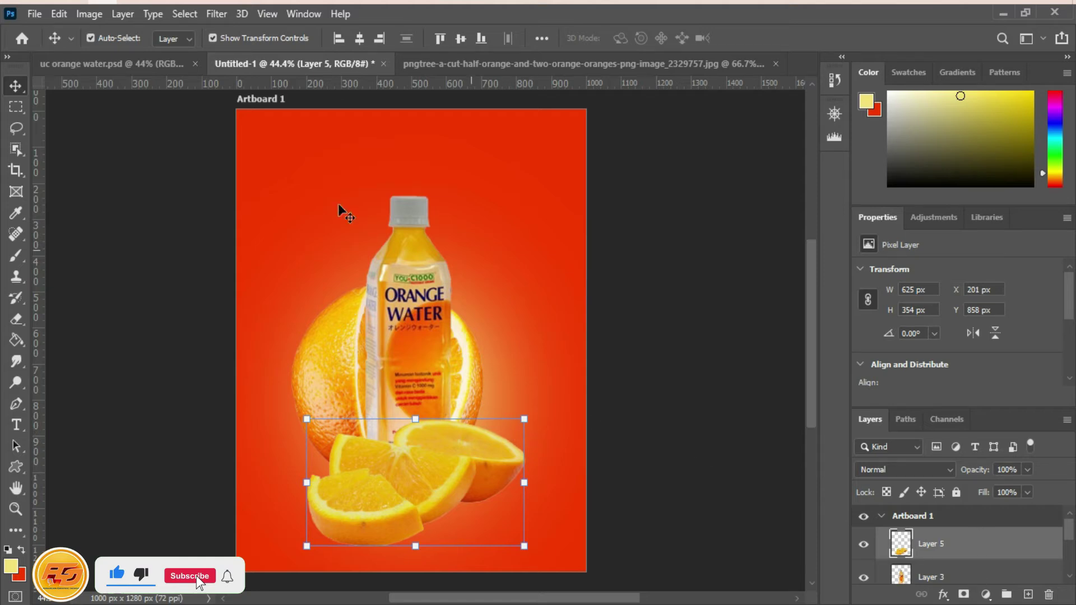
Step: Close the slices source image, scale the slices to about 86% and position them in front of the bottle's base
left_click(602, 63)
left_click(775, 63)
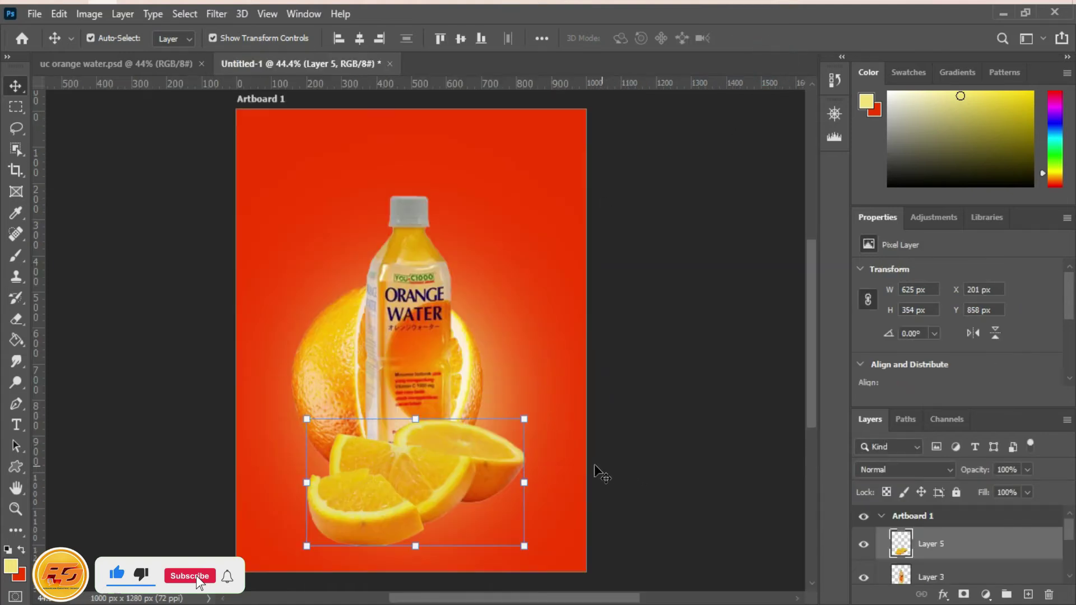
left_click_drag(524, 420, 494, 437)
mouse_move(443, 484)
left_mouse_down()
mouse_move(450, 509)
mouse_move(453, 490)
left_mouse_up()
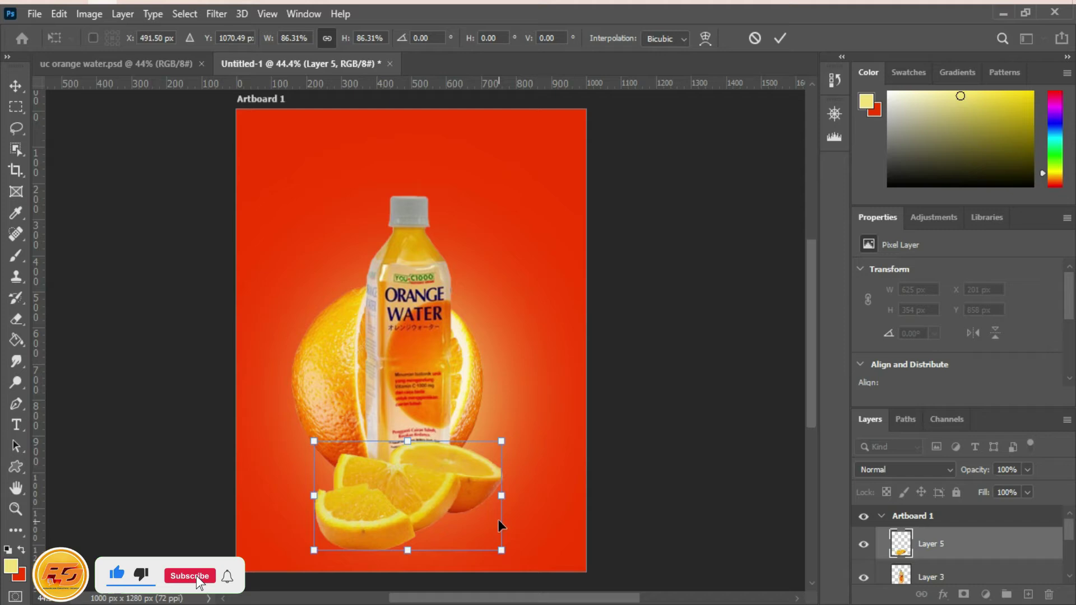
left_click(779, 38)
Step: Open the orange juice splash image pngwing.com (3).png from Downloads
left_click(34, 13)
left_click(45, 43)
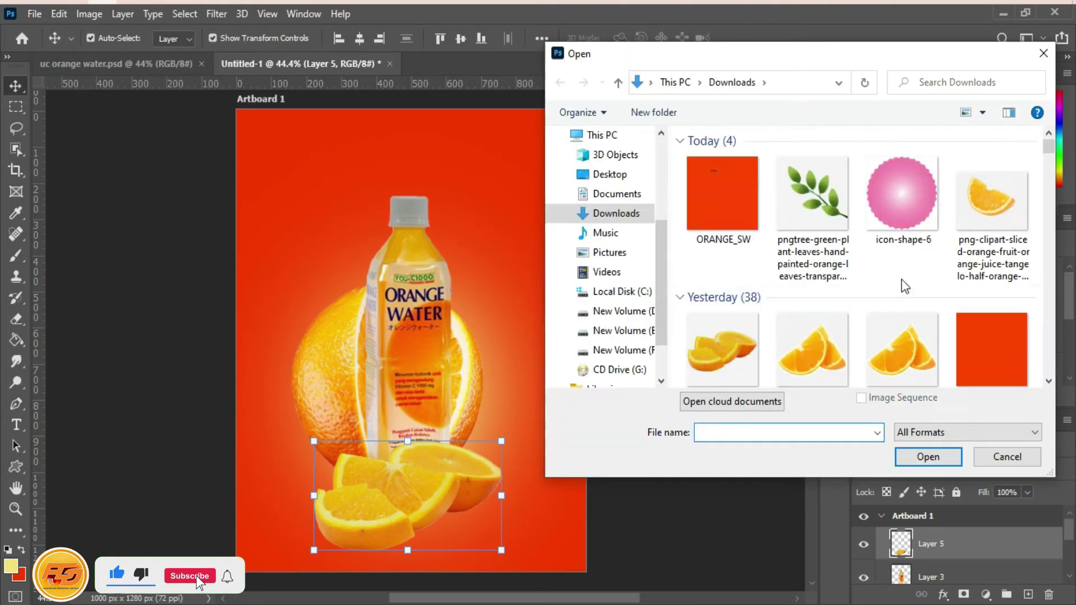
scroll(897, 289, "down", 3)
scroll(912, 287, "down", 2)
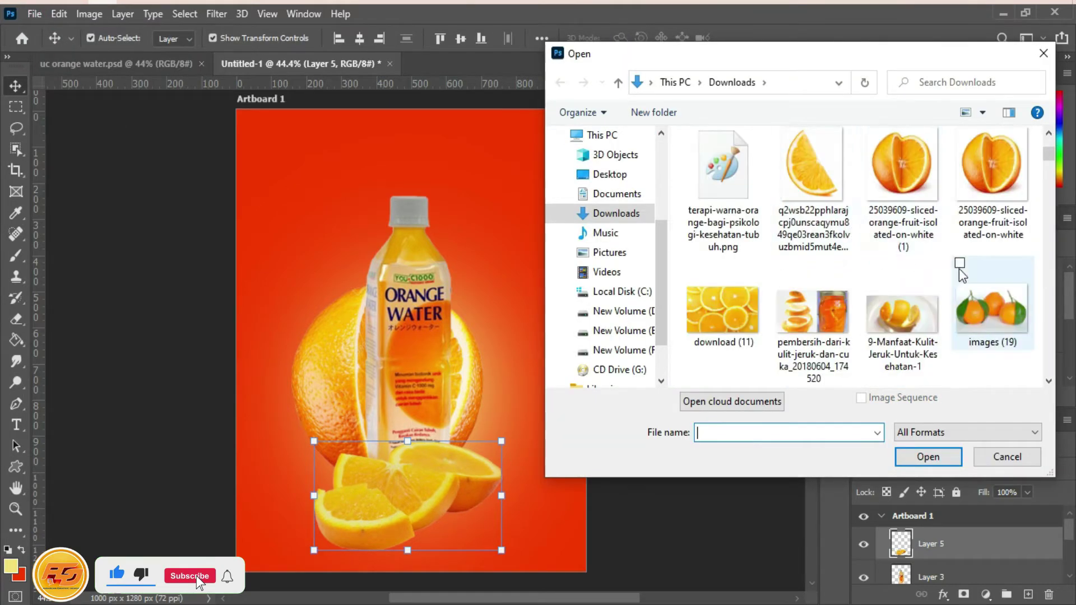
scroll(986, 314, "down", 2)
scroll(990, 314, "down", 3)
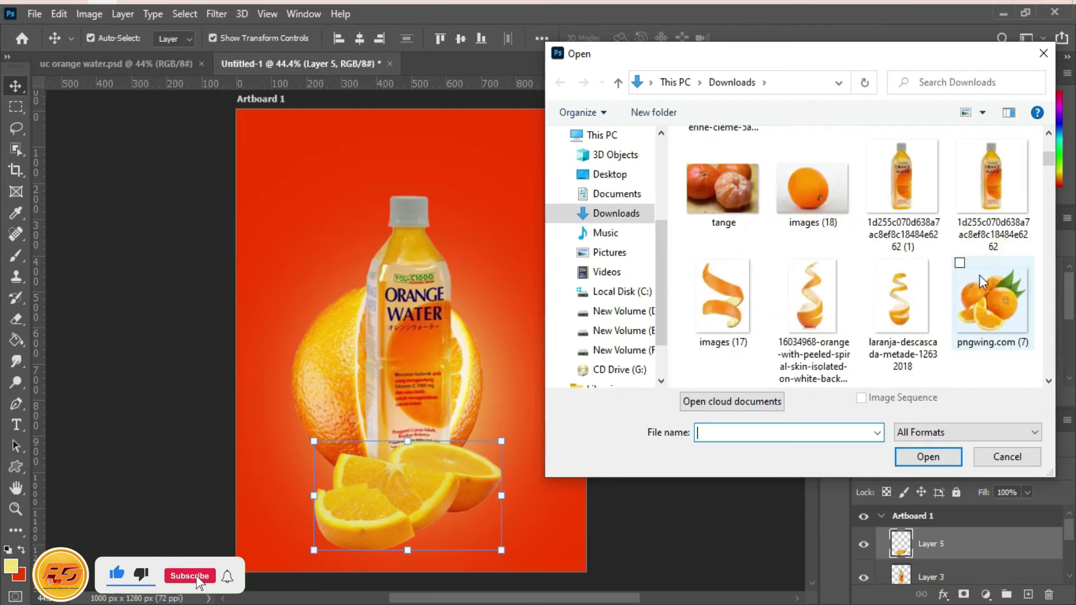
left_click(976, 334)
left_click(927, 457)
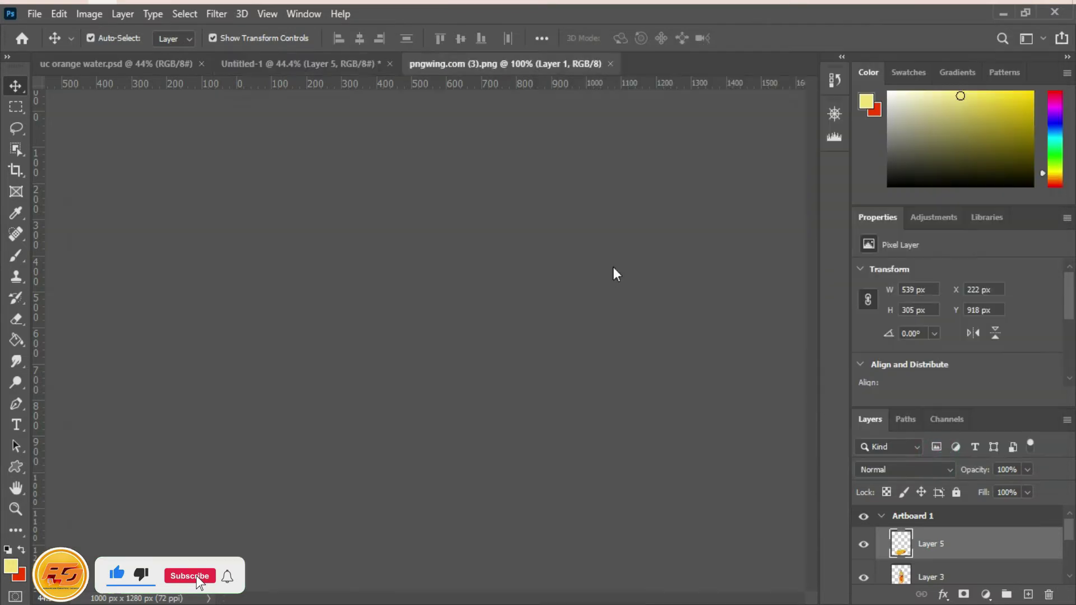
Step: Bring the orange splash into the Untitled-1 artboard, scale it down and place it against the bottle's right side
left_click_drag(91, 64, 483, 322)
left_click_drag(417, 304, 501, 363)
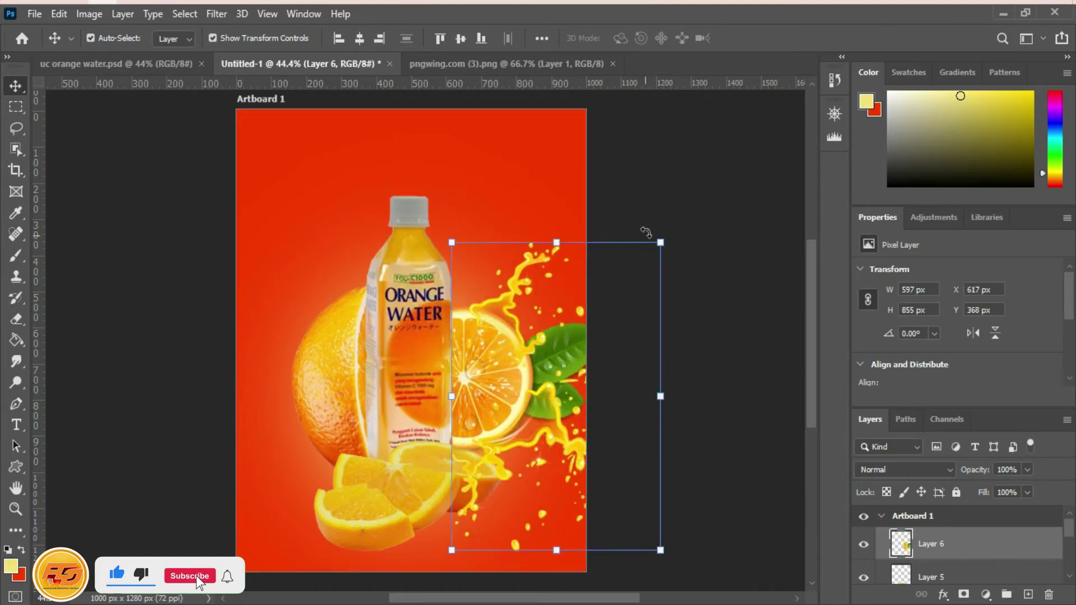
left_click_drag(660, 241, 622, 297)
mouse_move(517, 395)
left_mouse_down()
mouse_move(513, 364)
mouse_move(502, 381)
left_mouse_up()
left_click(781, 39)
Step: Add a second copy of the orange splash from pngwing.com (3).png to the Untitled-1 artboard and flip it horizontally
left_click(493, 64)
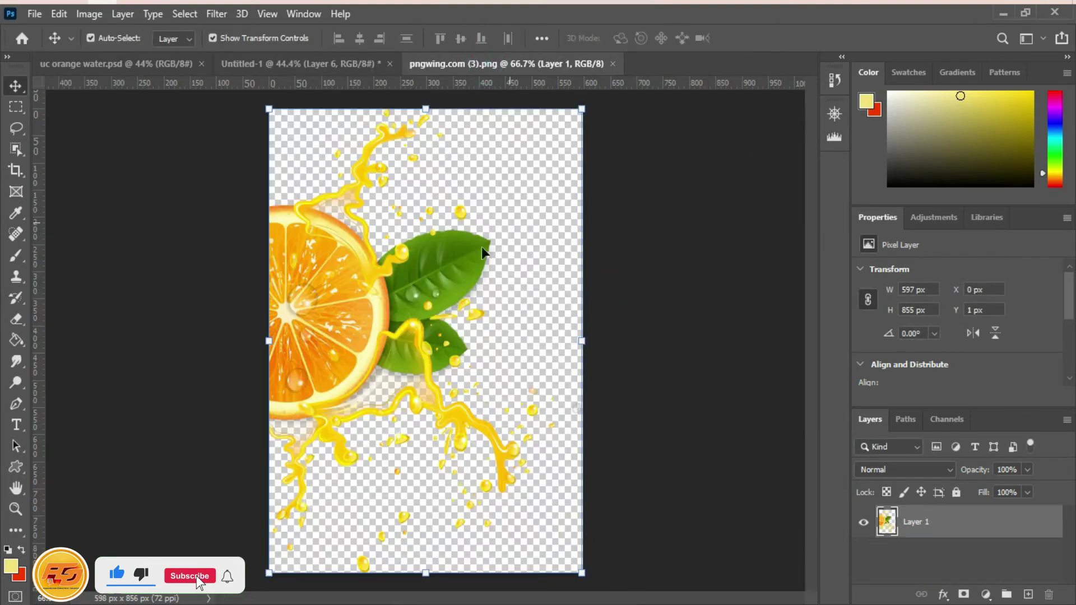
left_click_drag(336, 314, 346, 351)
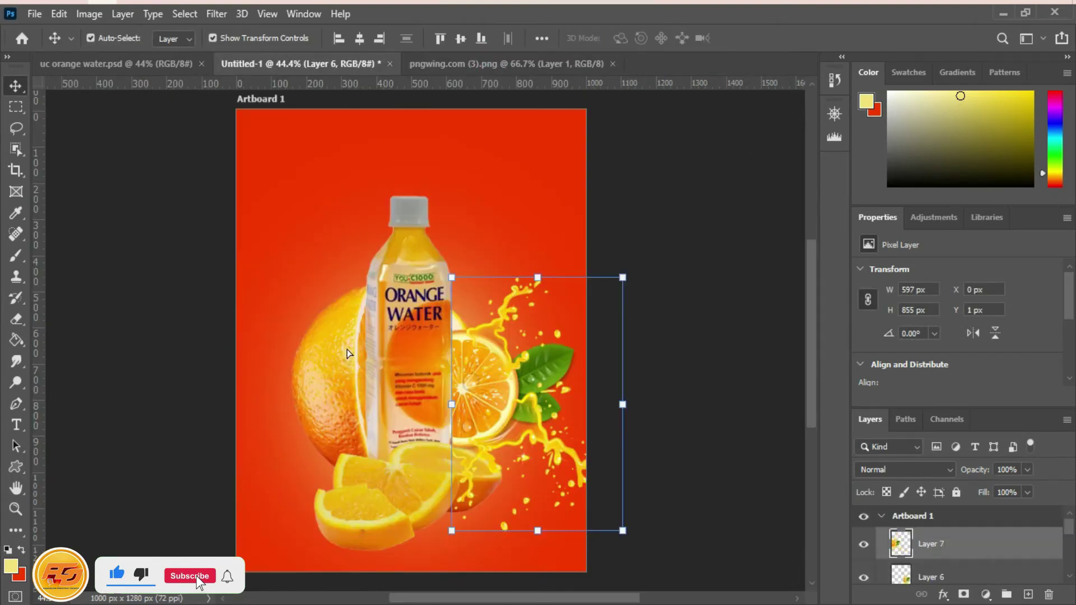
left_click(63, 13)
mouse_move(112, 384)
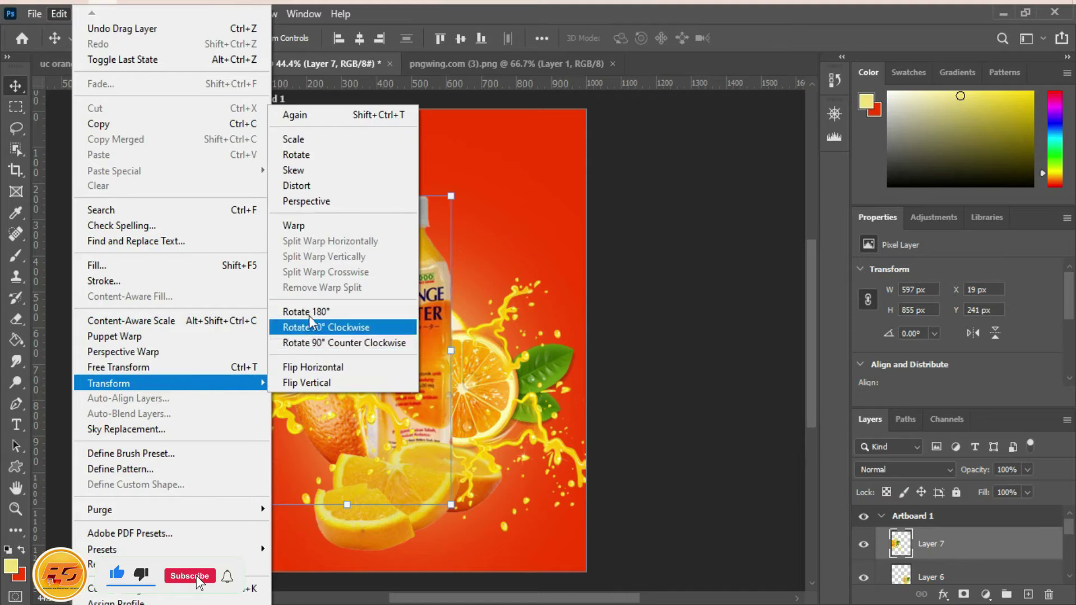
left_click(328, 368)
Step: Scale the flipped orange splash to about 72% and place it against the bottle's left side
left_click_drag(328, 368, 239, 423)
left_click_drag(360, 250, 348, 316)
left_click_drag(307, 432, 341, 397)
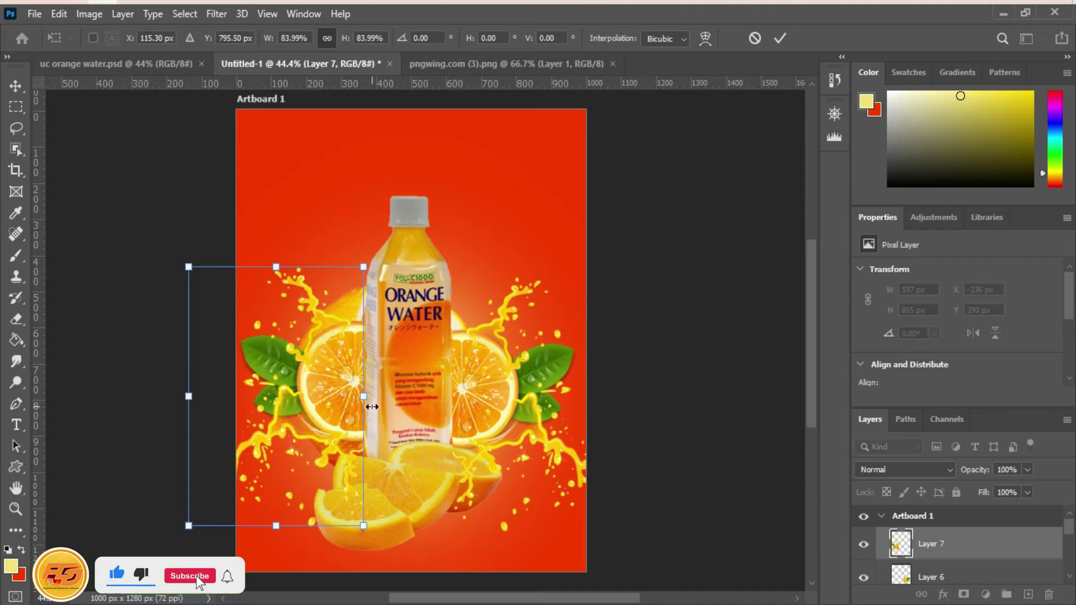
left_click_drag(363, 268, 339, 302)
left_click_drag(316, 406, 343, 380)
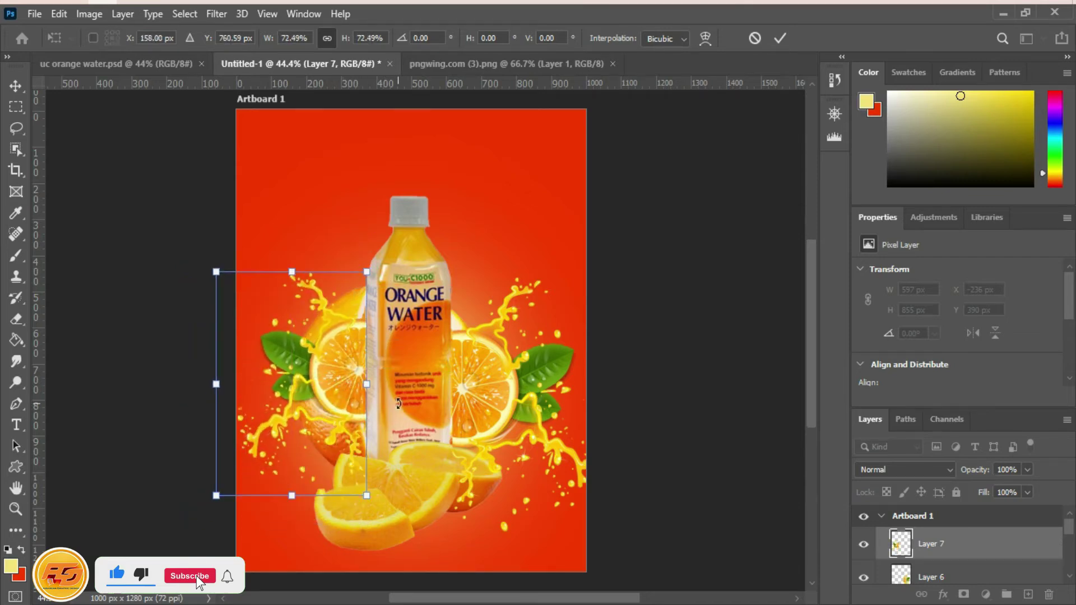
left_click(695, 401)
left_click(725, 245)
Step: Add a Hue/Saturation adjustment clipped to the front orange slices, with Hue -10, Saturation +16 and Lightness -1
left_click(422, 500)
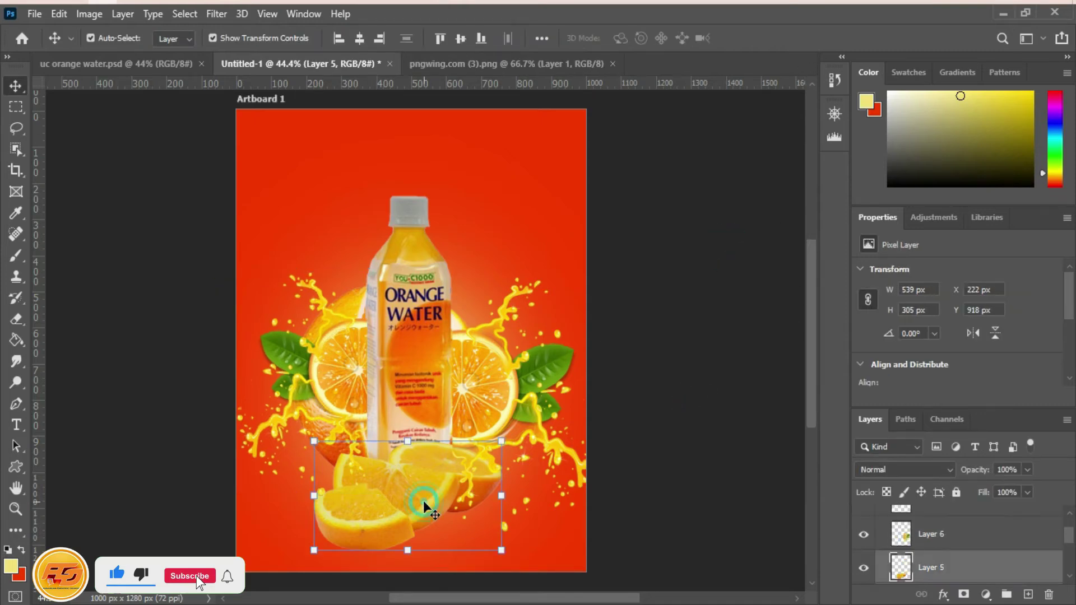
left_click(986, 594)
left_click(1008, 437)
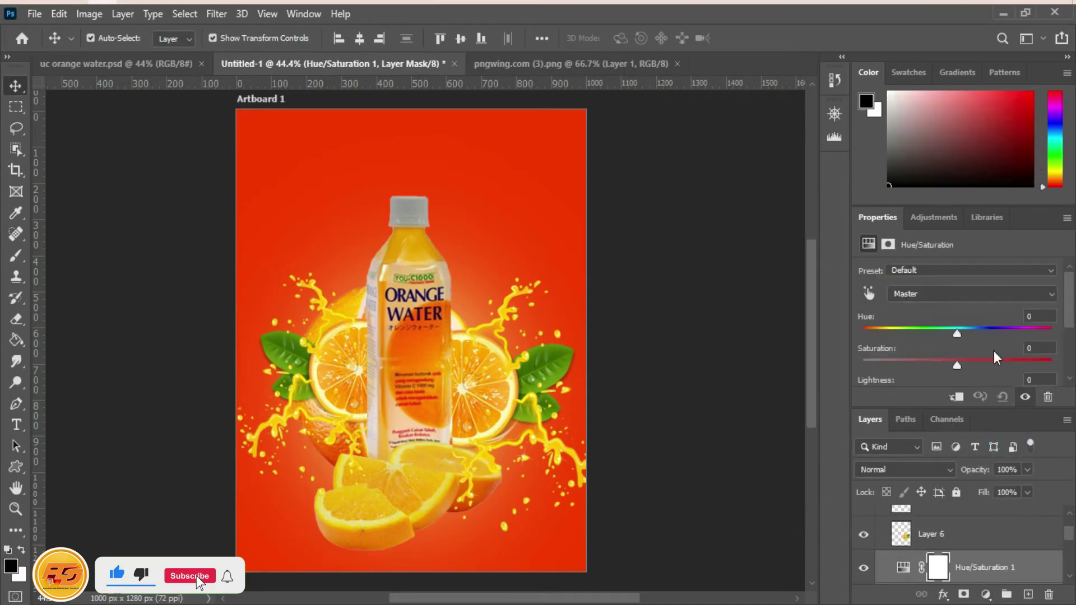
left_click_drag(958, 365, 973, 366)
key("ctrl+alt+g")
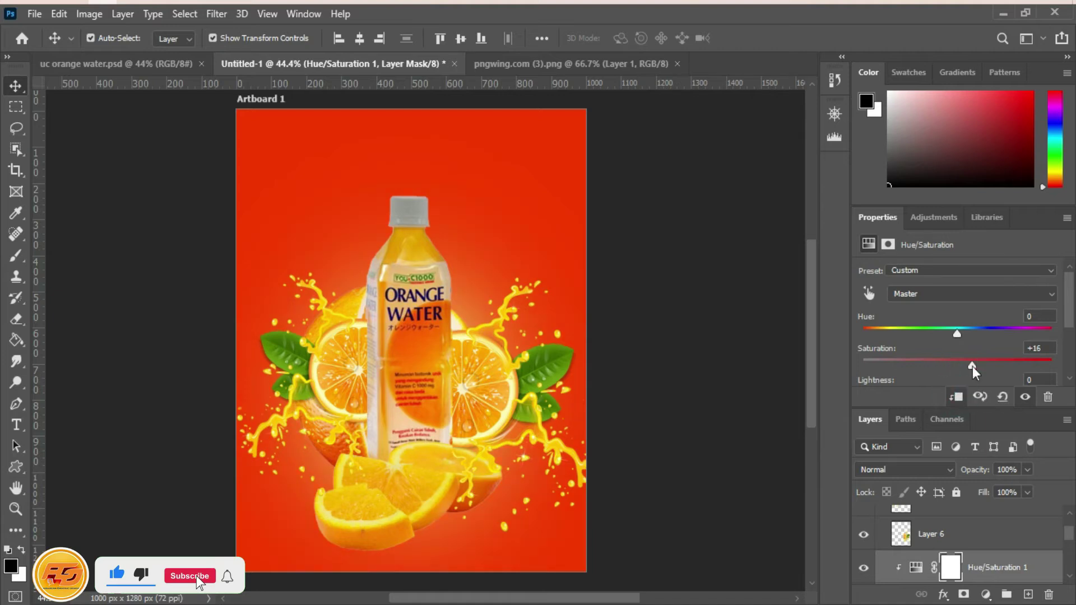
scroll(974, 382, "down", 1)
mouse_move(956, 367)
left_mouse_down()
mouse_move(945, 371)
mouse_move(956, 373)
left_mouse_up()
mouse_move(957, 307)
left_mouse_down()
mouse_move(939, 321)
mouse_move(947, 308)
left_mouse_up()
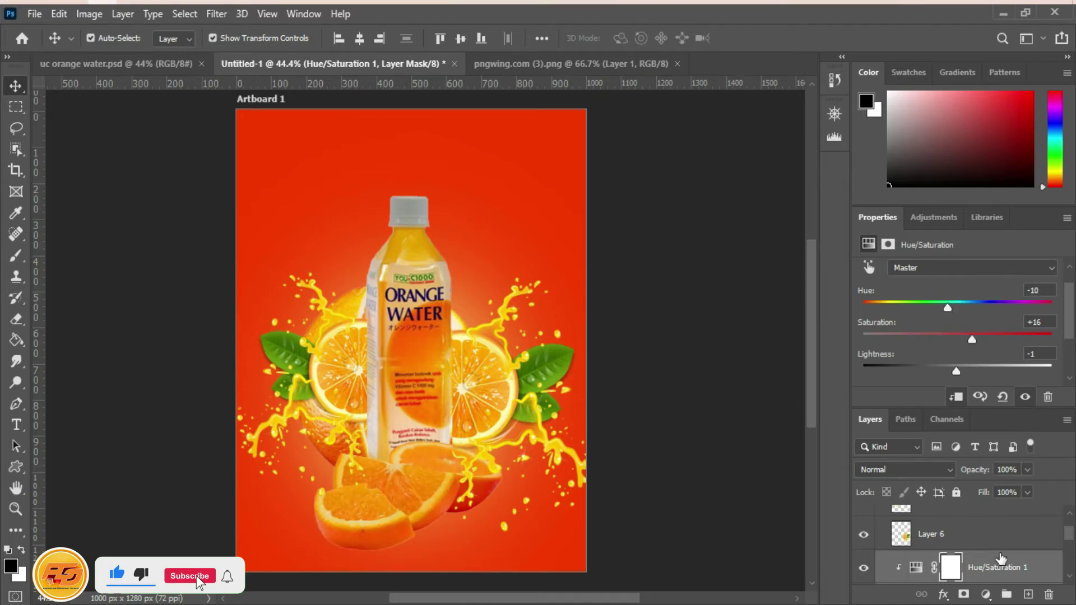
left_click(707, 286)
left_click(647, 230)
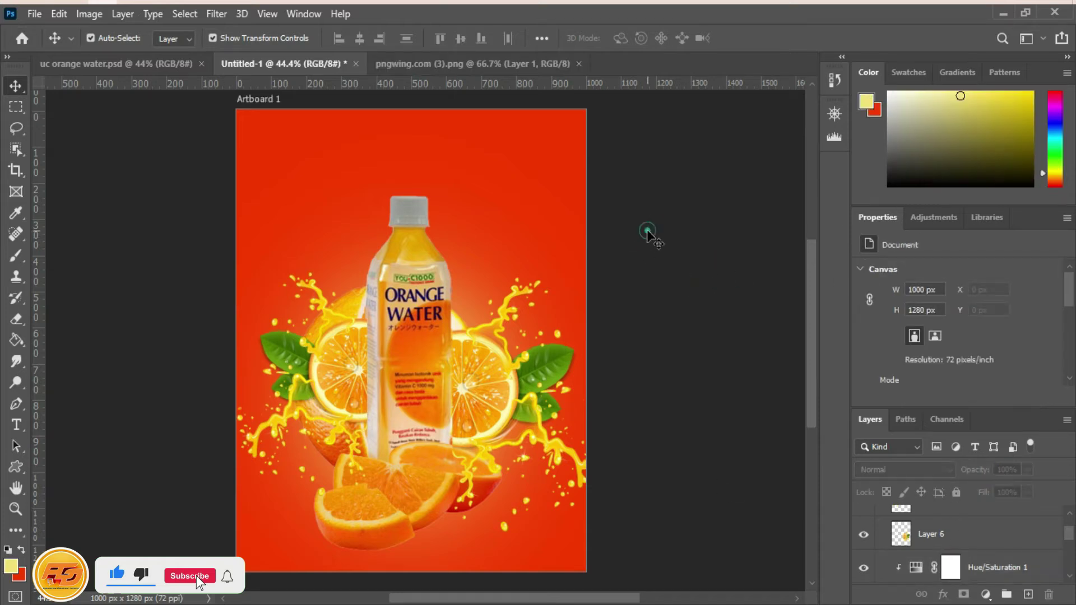
scroll(980, 517, "up", 2)
left_click(952, 543)
left_click(683, 288)
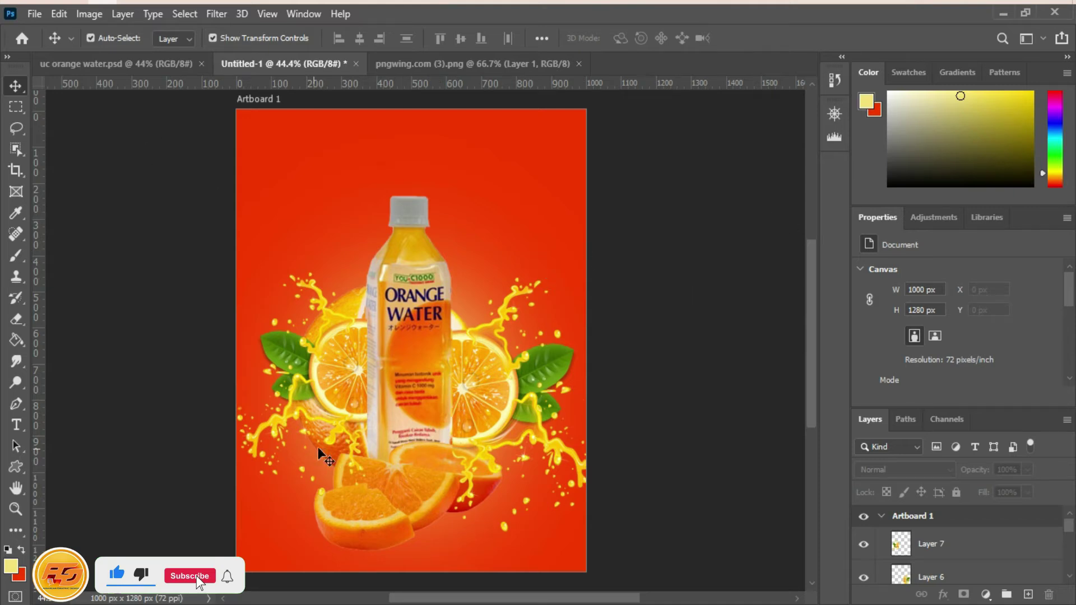
left_click(347, 439)
left_click(488, 548)
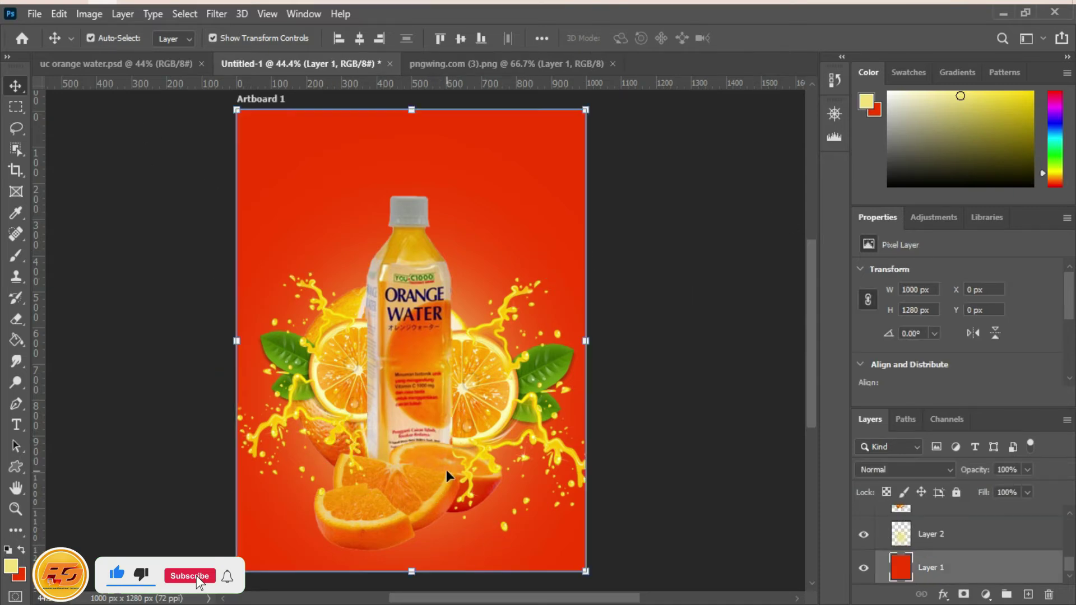
Step: Add a new layer directly above the yellow glow on Layer 2 and ready the Brush with black as the foreground color
left_click(336, 431)
scroll(953, 557, "down", 2)
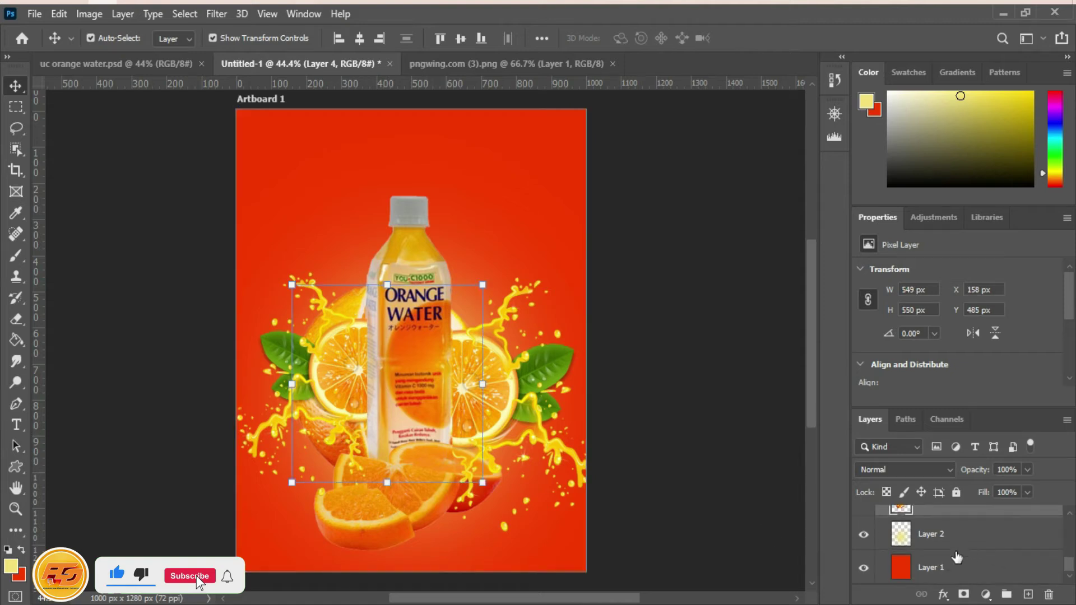
left_click(945, 537)
left_click(17, 256)
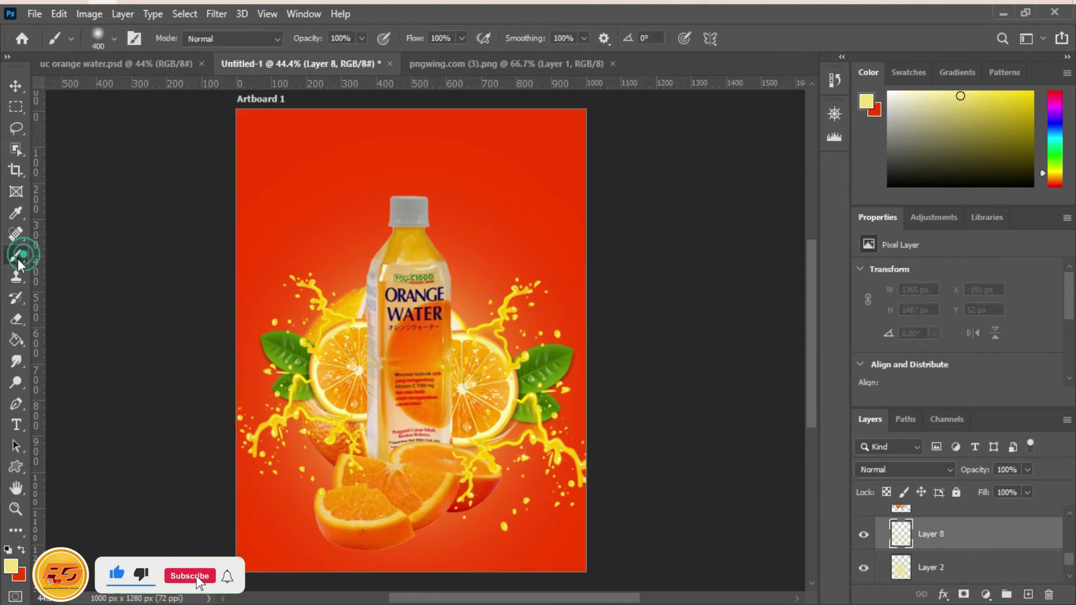
left_click(9, 550)
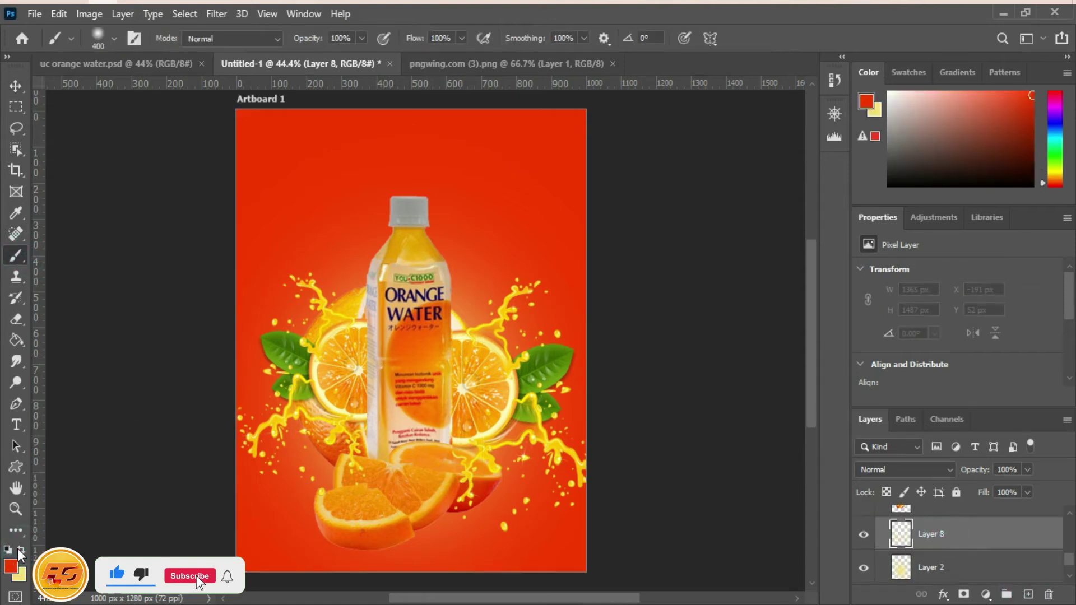
left_click(322, 204)
left_click(16, 86)
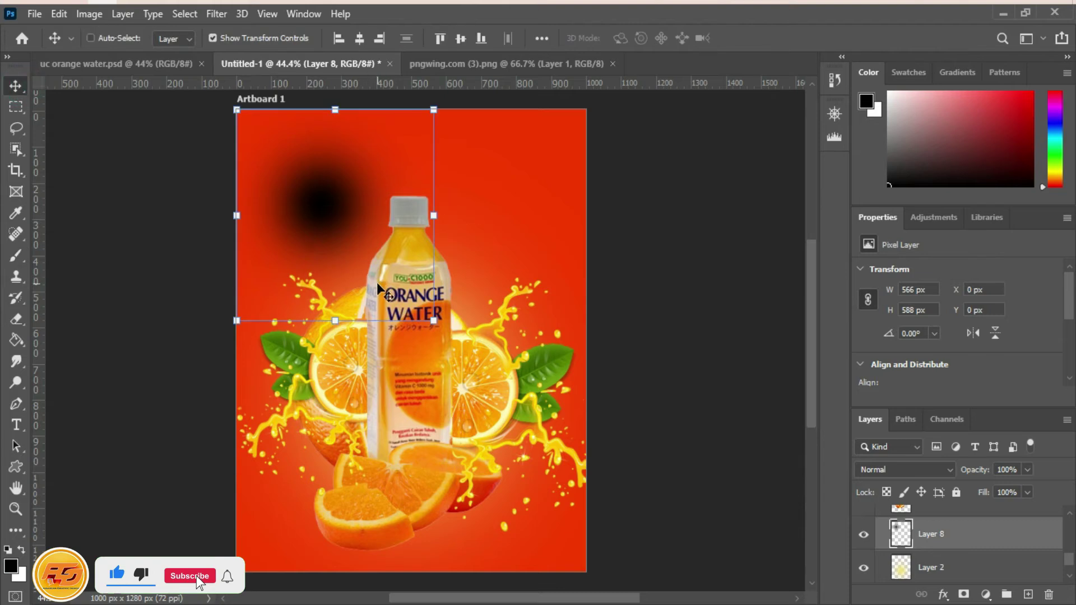
key("ctrl+z")
Step: Paint a soft black spot on the new layer, then flatten it to about 27% height, skewed and rotated under the orange slices
left_click(16, 256)
left_click(406, 251)
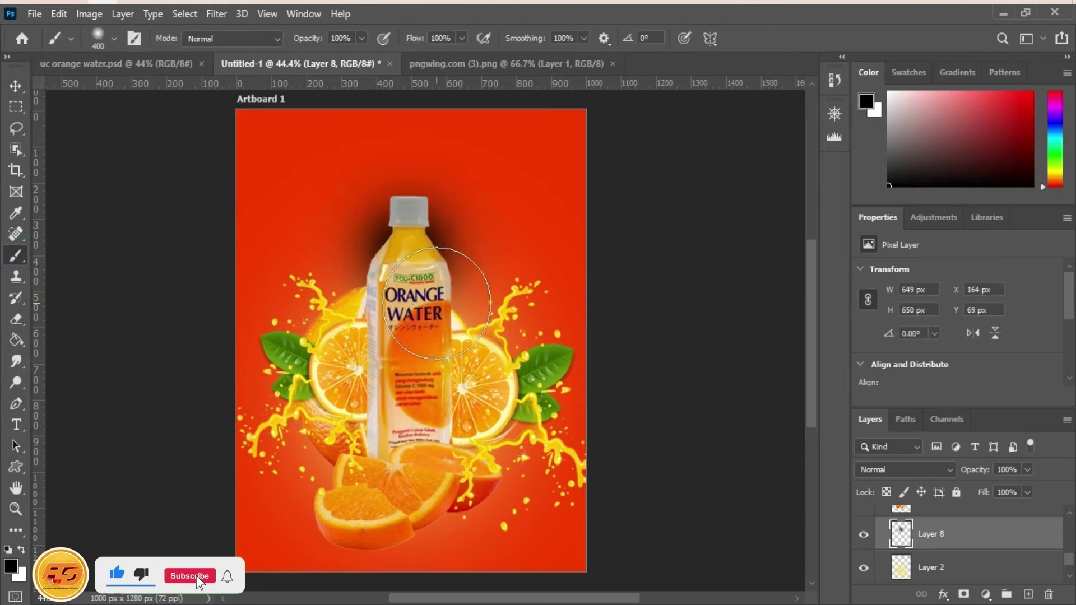
left_click(16, 85)
left_click_drag(406, 369, 431, 529)
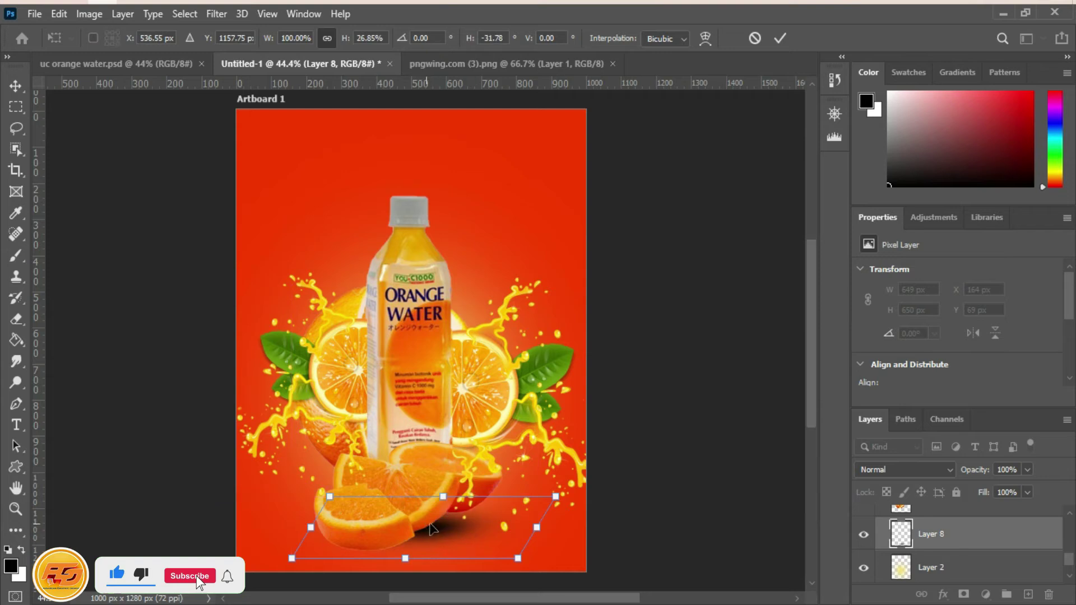
left_click_drag(574, 536, 354, 567)
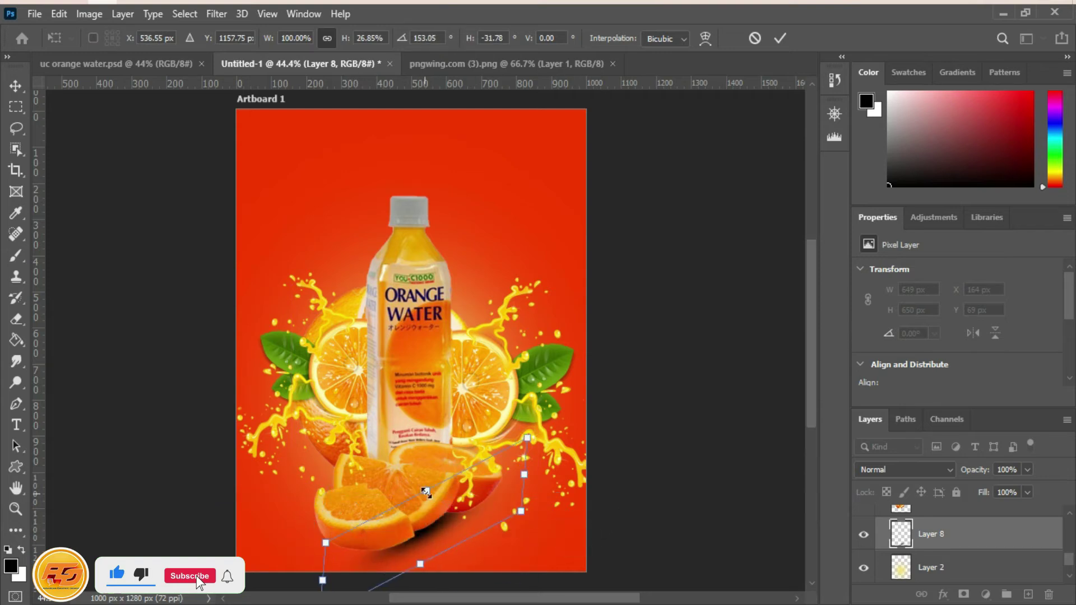
Step: Enlarge the flattened black shadow and shift it down and right beneath the front orange slices
left_click_drag(418, 486, 375, 456)
left_click_drag(453, 520, 468, 529)
double_click(499, 509)
key("ctrl+t")
left_click_drag(449, 527, 458, 532)
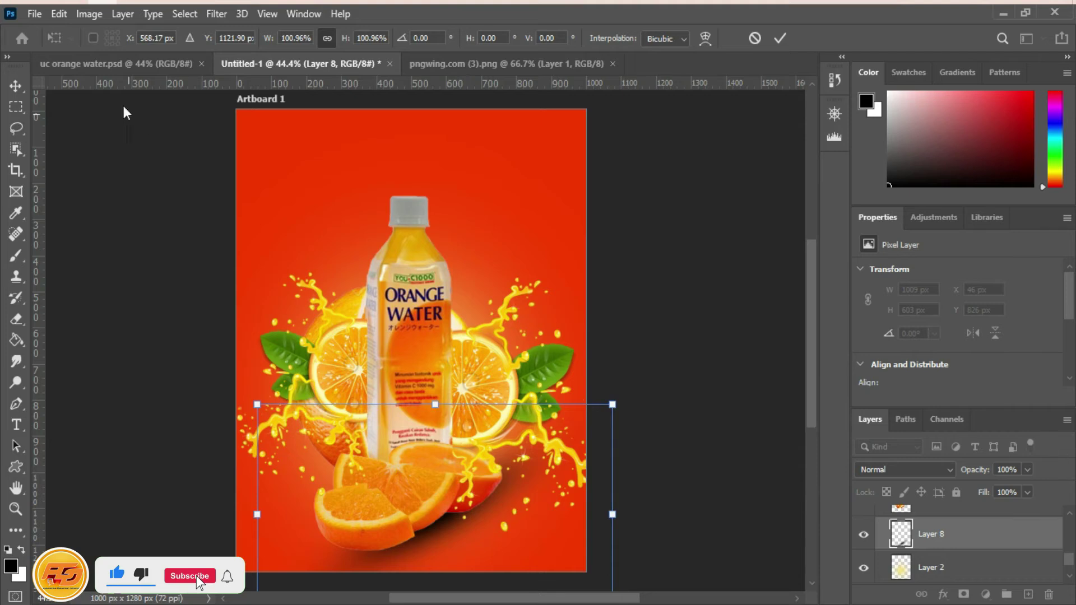
Step: Warp the shadow under the slices, pulling its upper-right corner inward and bending its left edge upward
left_click(59, 13)
mouse_move(112, 380)
left_click(312, 225)
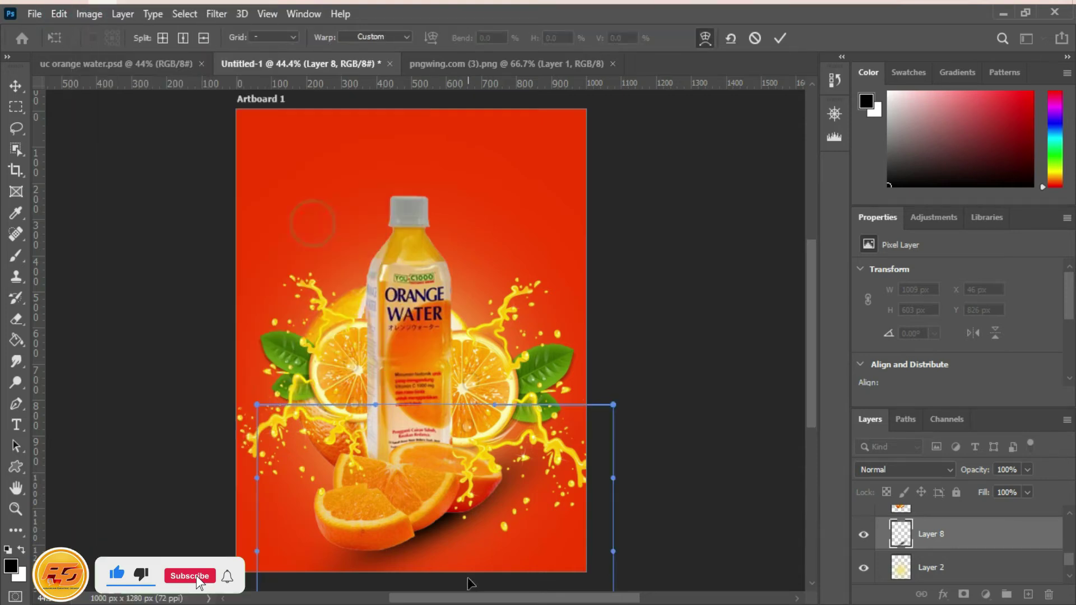
left_click_drag(613, 404, 583, 478)
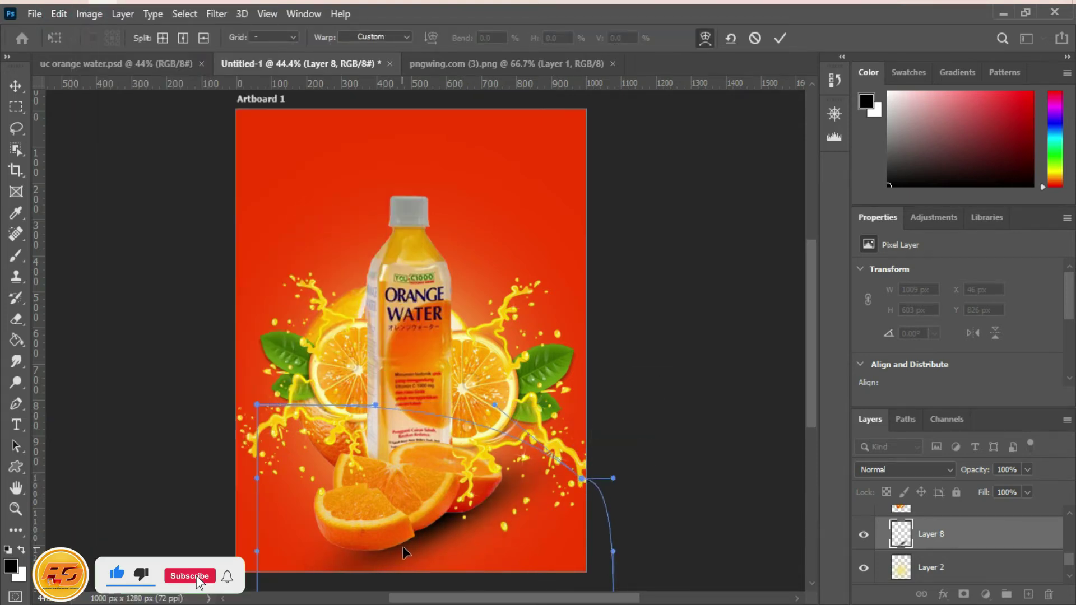
left_click_drag(257, 551, 244, 475)
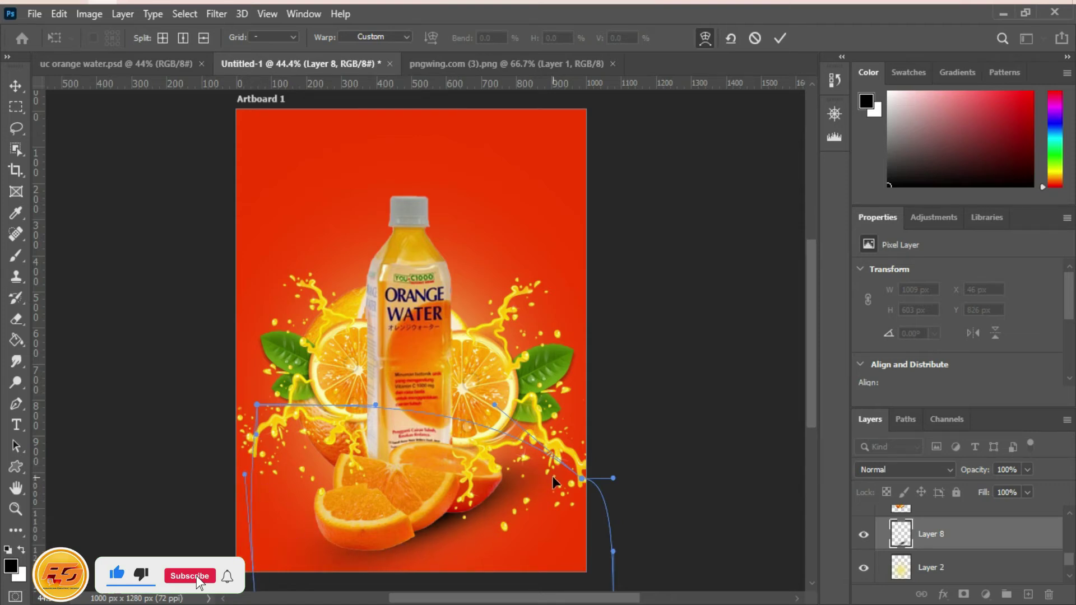
key("Return")
left_click(728, 428)
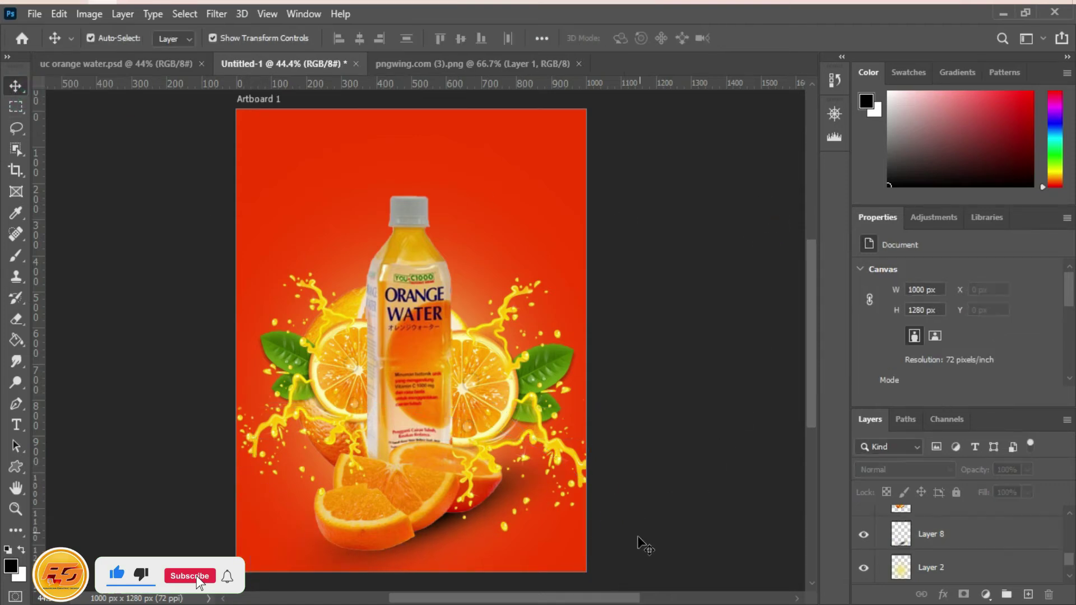
Step: Scale the warped shadow to about 99% and shift it slightly left and down beneath the slices
left_click(297, 526)
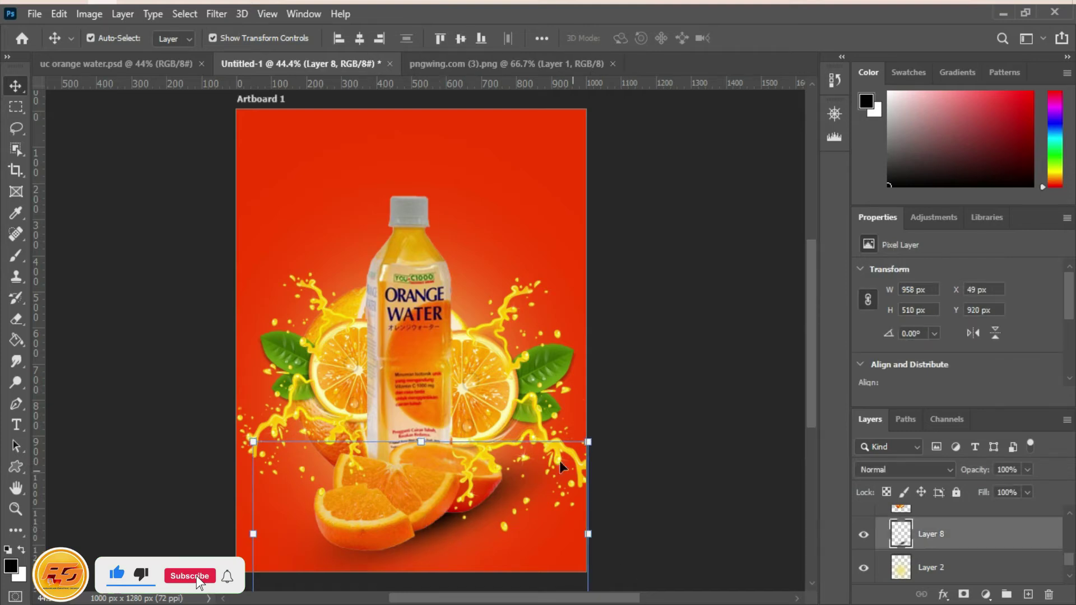
left_click_drag(586, 435, 584, 444)
mouse_move(457, 513)
left_mouse_down()
mouse_move(432, 527)
mouse_move(444, 521)
left_mouse_up()
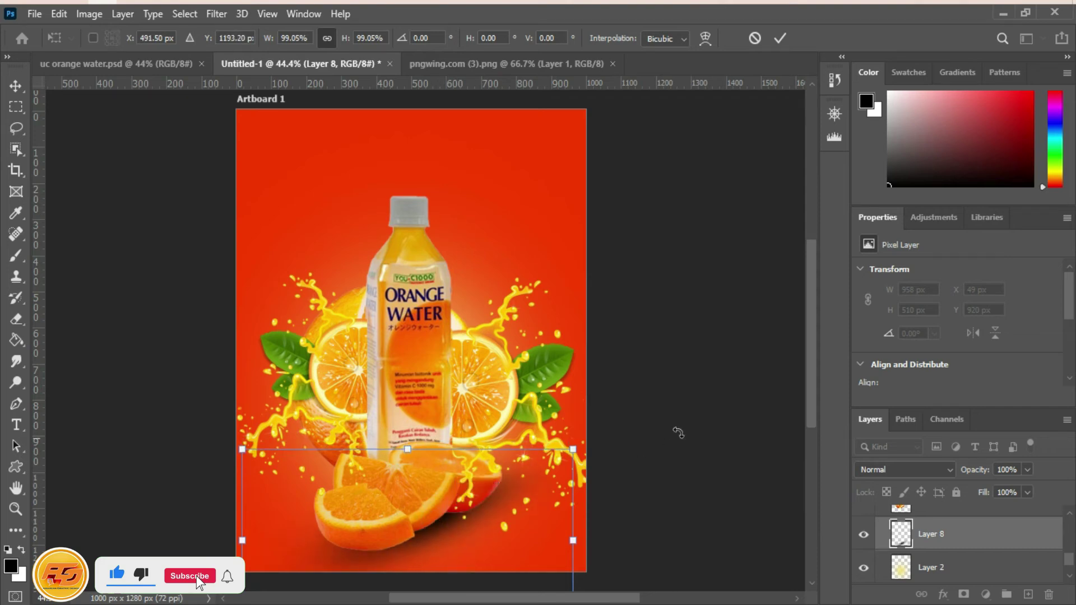
key("Return")
left_click(767, 396)
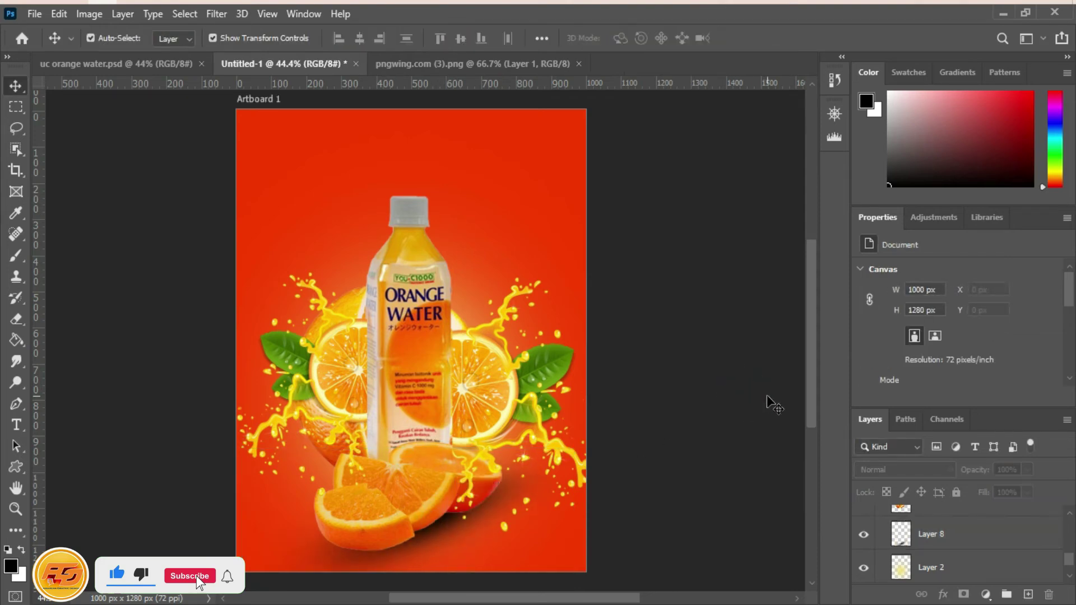
Step: Add another layer above the first shadow and paint a soft black spot behind the bottle's neck
left_click(960, 539)
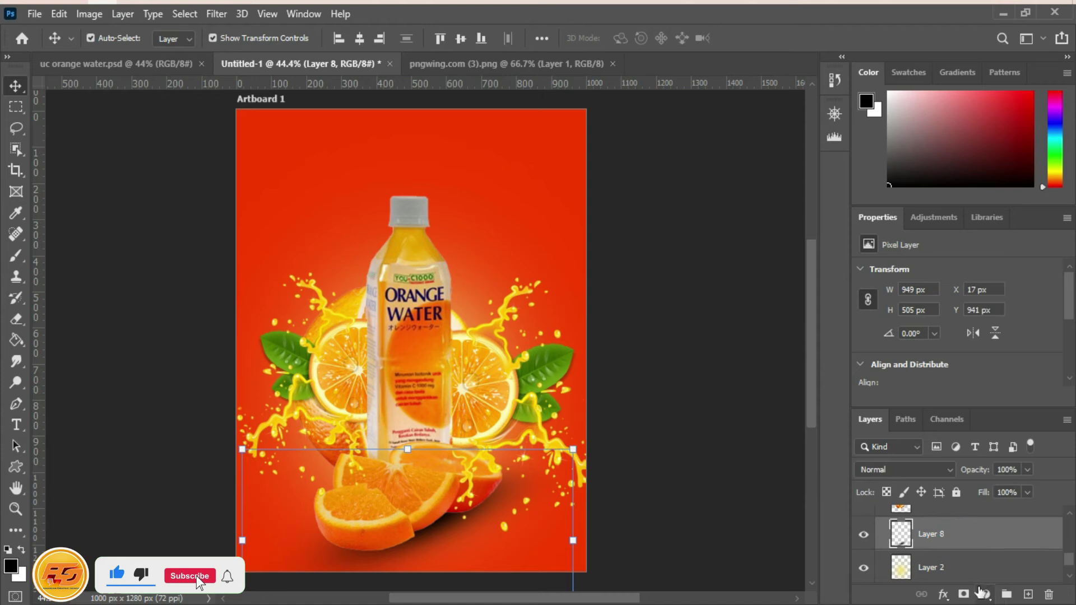
left_click(1028, 595)
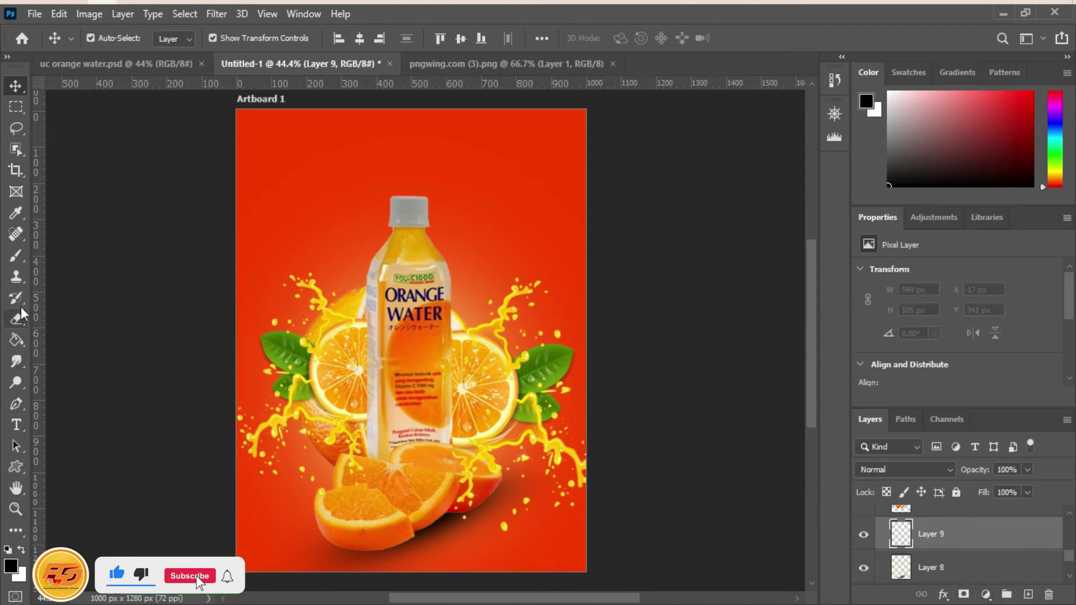
left_click(15, 254)
left_click_drag(322, 182, 474, 298)
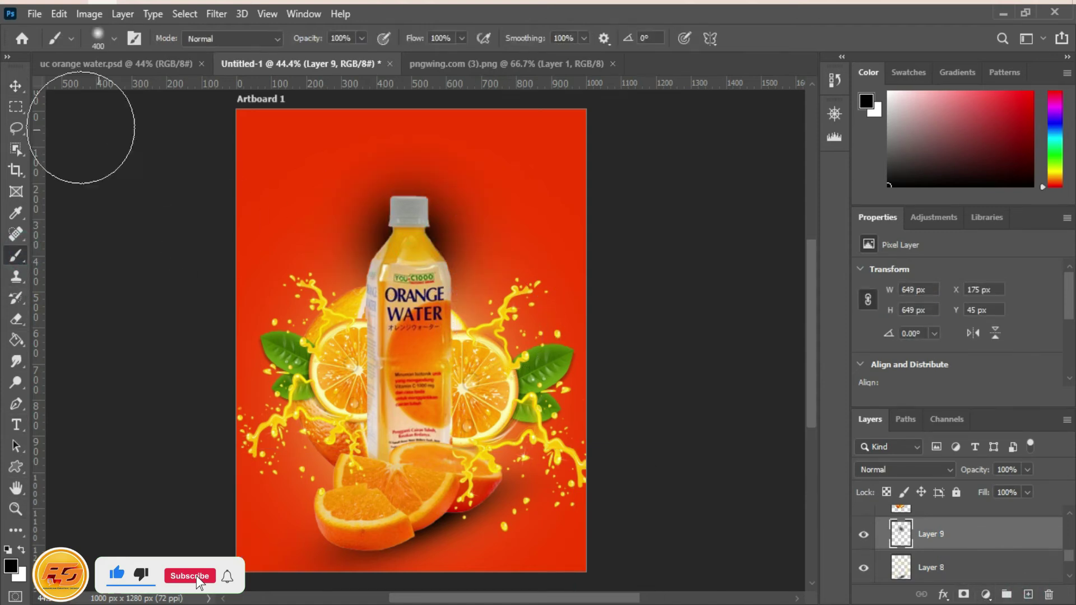
Step: Reshape the second black spot to about 128% width and 35% height, skewed, and place it as a shadow at the bottle's base
left_click(16, 85)
left_click_drag(410, 359, 386, 466)
left_click_drag(516, 429, 529, 427)
left_click_drag(298, 428, 255, 417)
left_click_drag(415, 479, 419, 487)
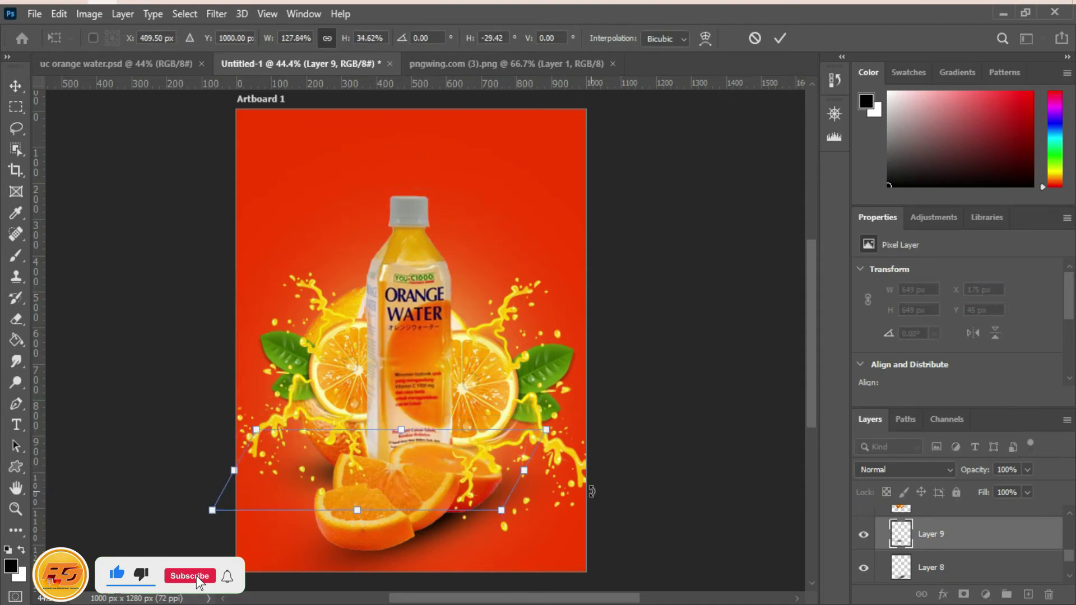
left_click(93, 134)
left_click(769, 286)
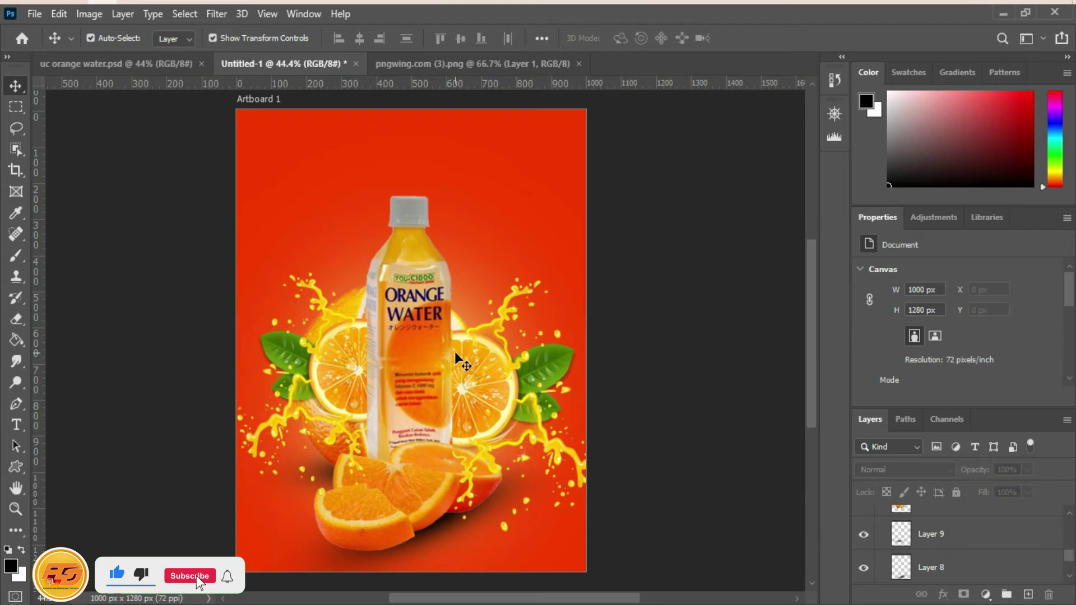
Step: Close the splash image pngwing.com (3).png and open orange-2278710_960_720 from Downloads
left_click(480, 65)
left_click(578, 63)
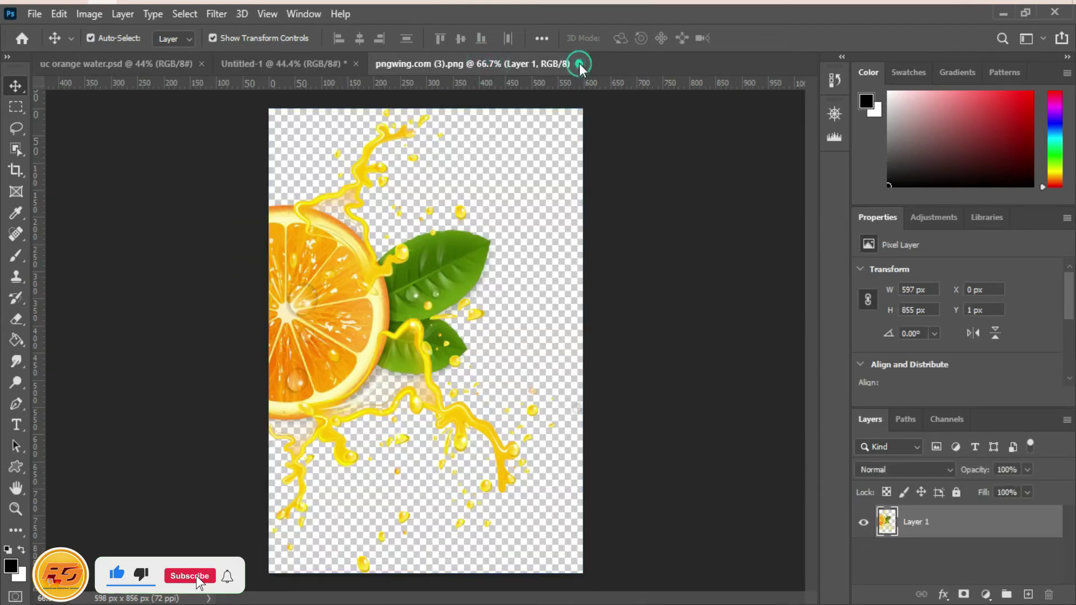
left_click(34, 13)
left_click(53, 46)
scroll(960, 247, "down", 10)
left_click(848, 332)
left_click(928, 457)
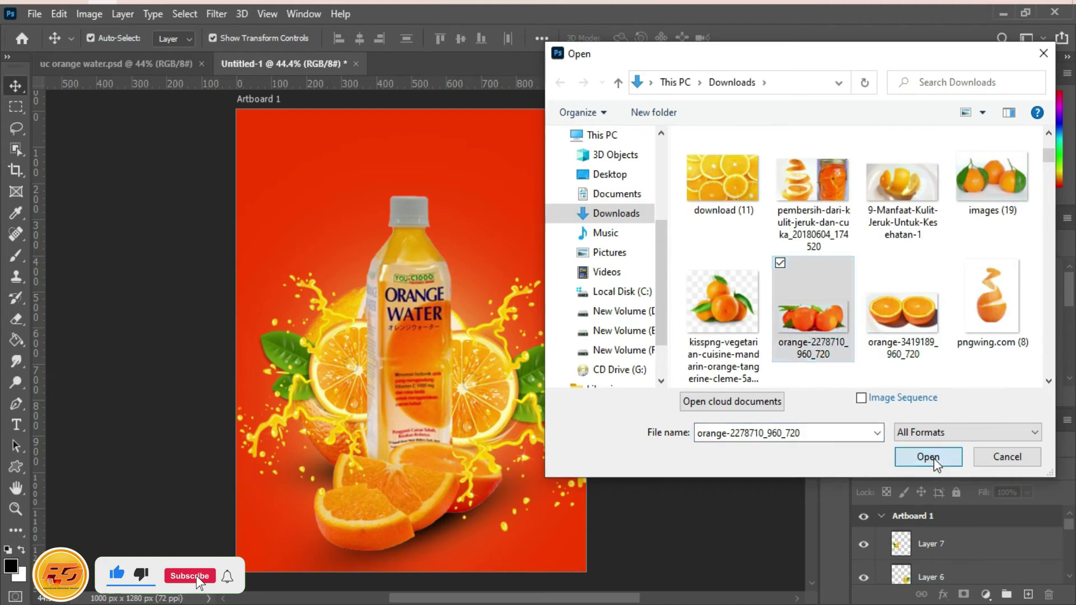
Step: Bring the orange cluster into the Untitled-1 artboard, scale it to about 229 × 99 px and place it left of the slices
left_click_drag(596, 392, 574, 370)
left_click_drag(379, 211, 285, 507)
left_click_drag(102, 424, 288, 507)
left_click_drag(369, 549, 285, 540)
left_click_drag(200, 499, 252, 525)
left_click_drag(292, 543, 255, 478)
Step: Duplicate the small orange cluster and place the copy to the lower right of the front slices
left_click_drag(304, 494, 530, 541)
key("Return")
left_click(635, 538)
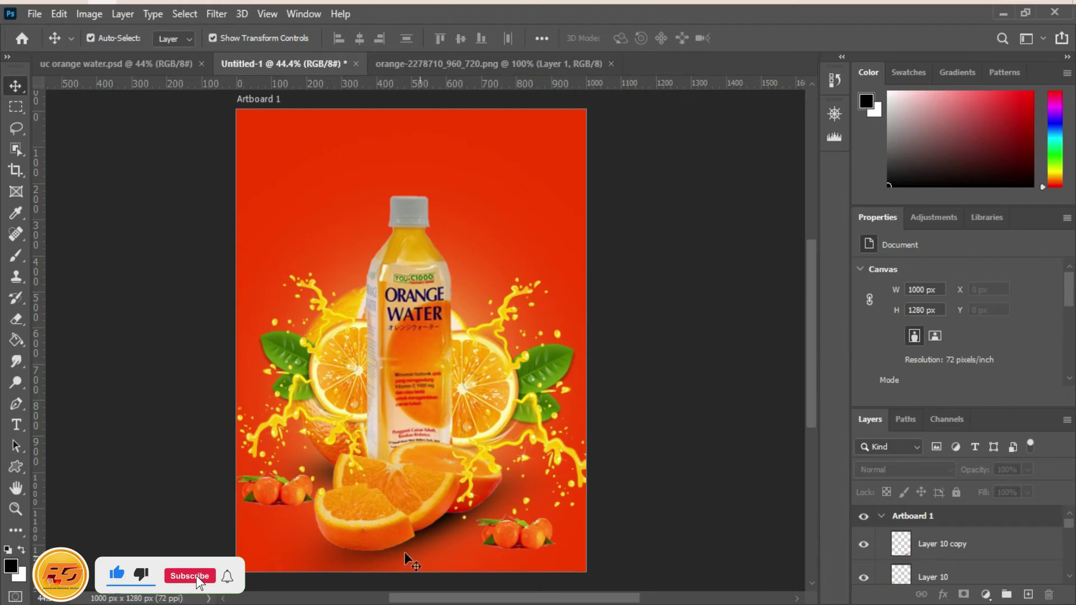
Step: Add a new layer directly beneath the left orange cluster's layer and paint a soft black spot over the bottle's neck
left_click(281, 499)
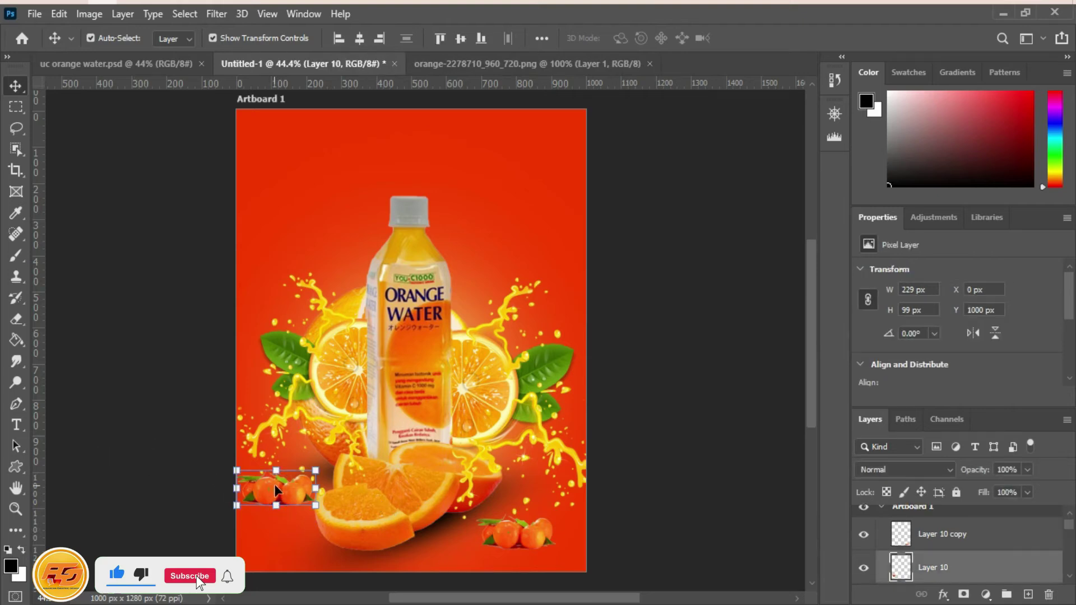
left_click(15, 255)
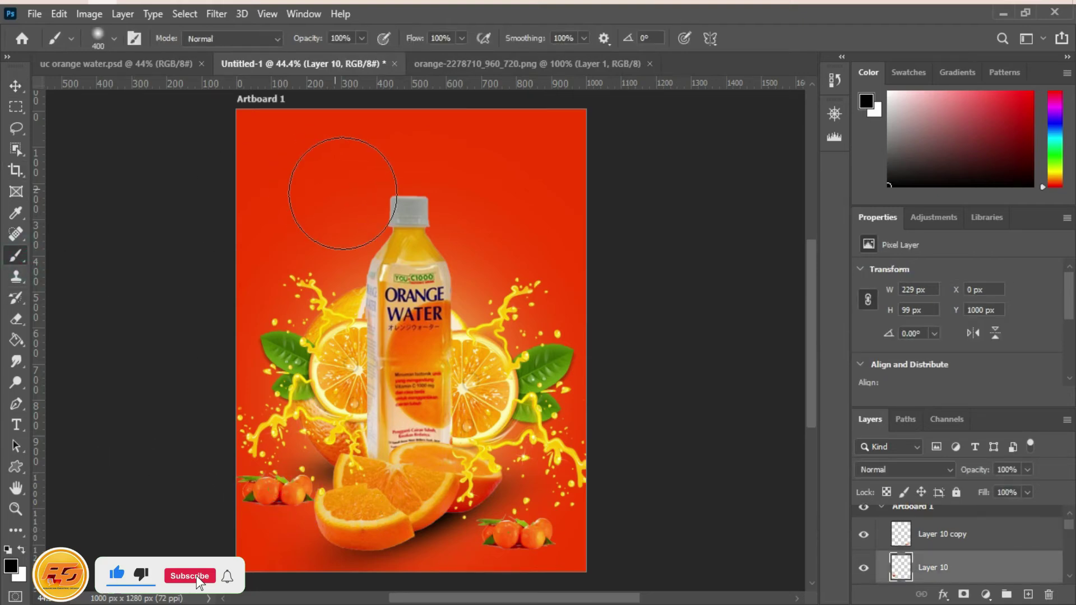
left_click(1027, 593)
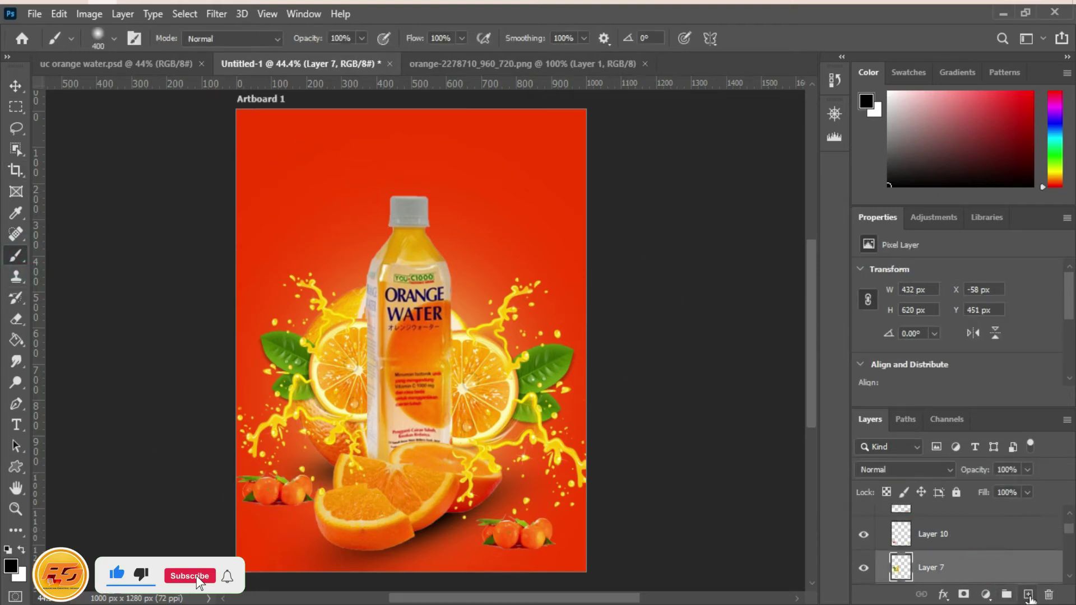
left_click(331, 215)
key("ctrl+z")
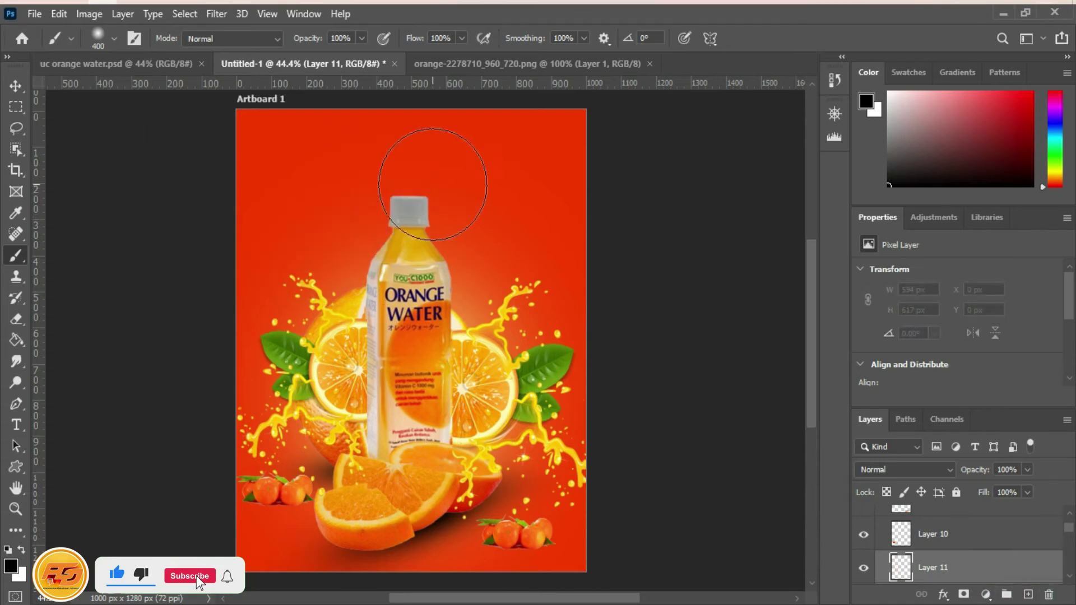
left_click(435, 183)
key("ctrl+z")
left_click(413, 232)
left_click(16, 85)
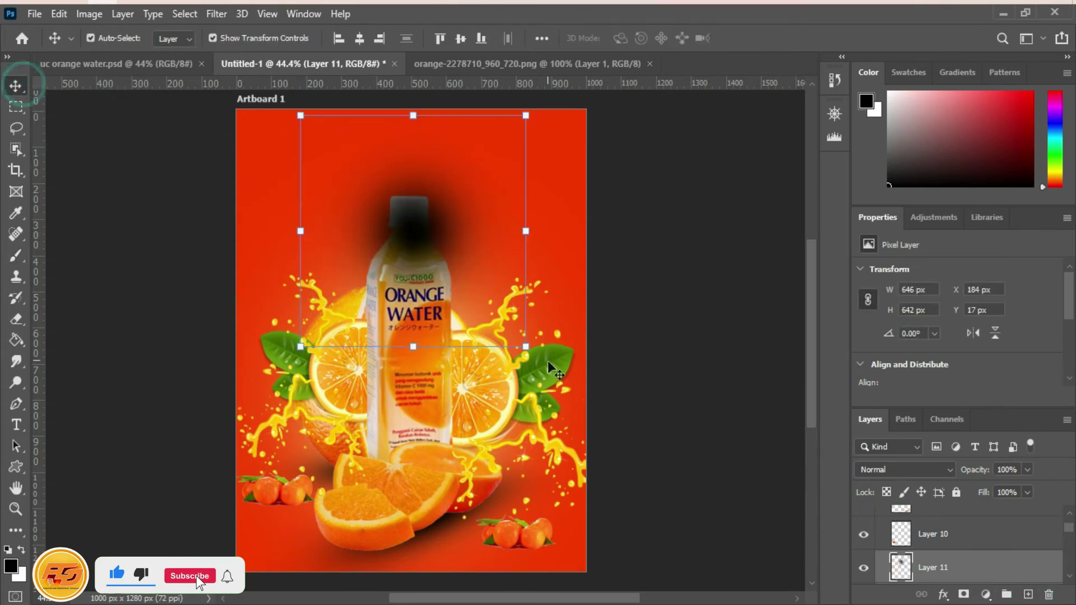
Step: Flatten and skew the black spot into a soft shadow of about 649 × 114 px and place it beneath the left orange cluster
left_click_drag(414, 348, 376, 163)
left_click_drag(392, 135, 311, 507)
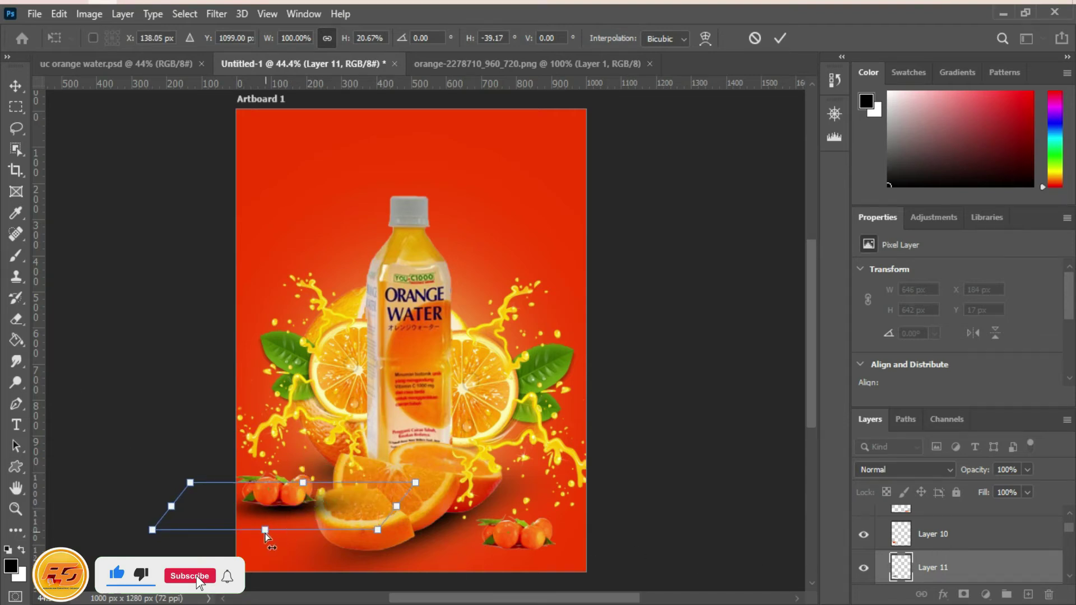
left_click_drag(265, 533, 264, 527)
left_click(16, 85)
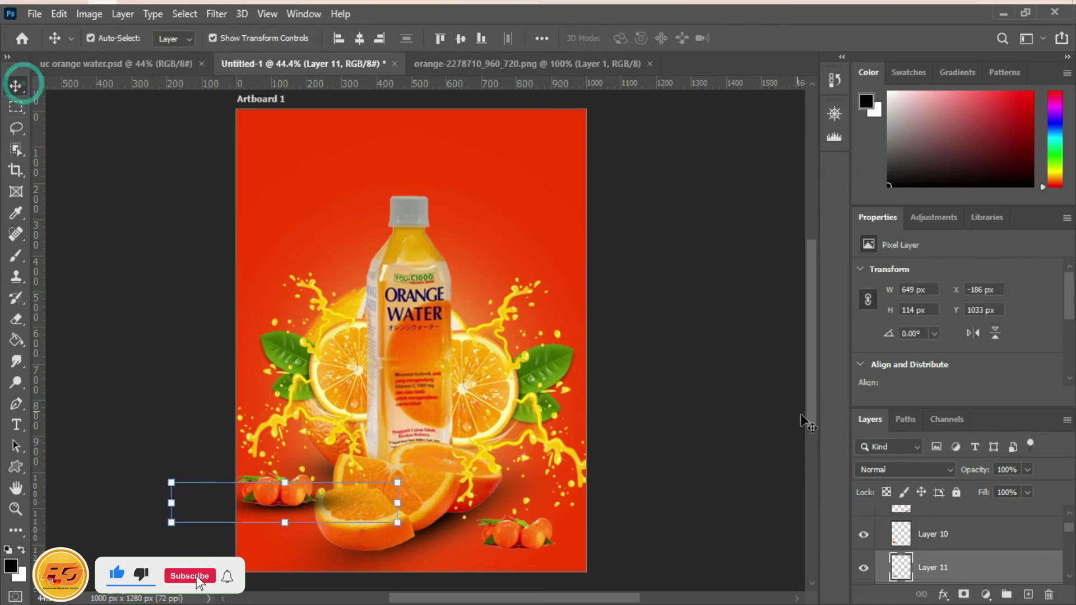
key("ctrl+j")
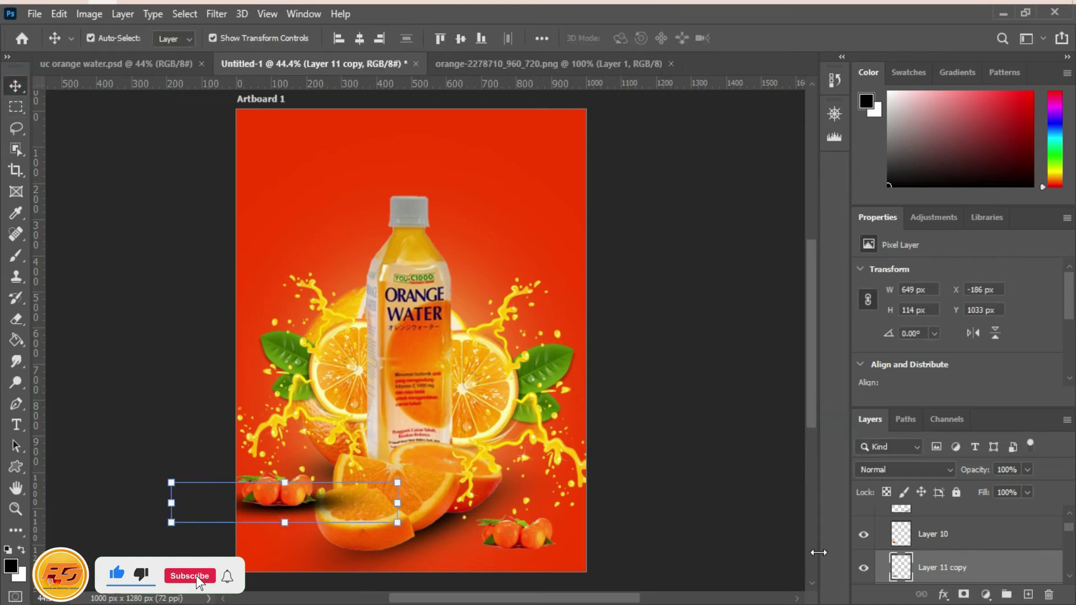
left_click_drag(286, 511, 533, 547)
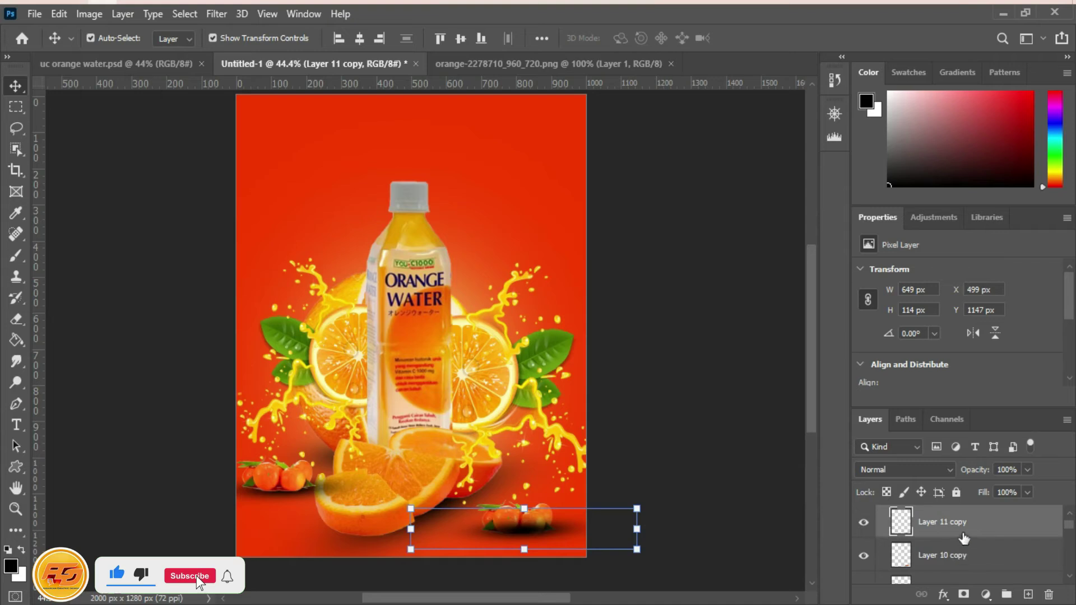
left_click(189, 144)
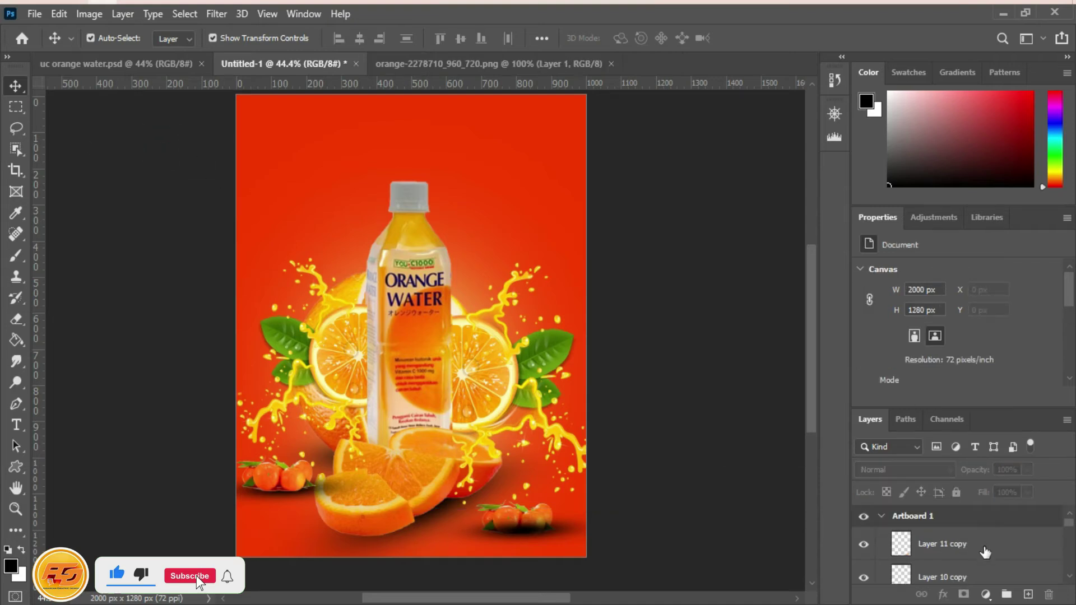
scroll(985, 552, "down", 1)
key("ctrl+z")
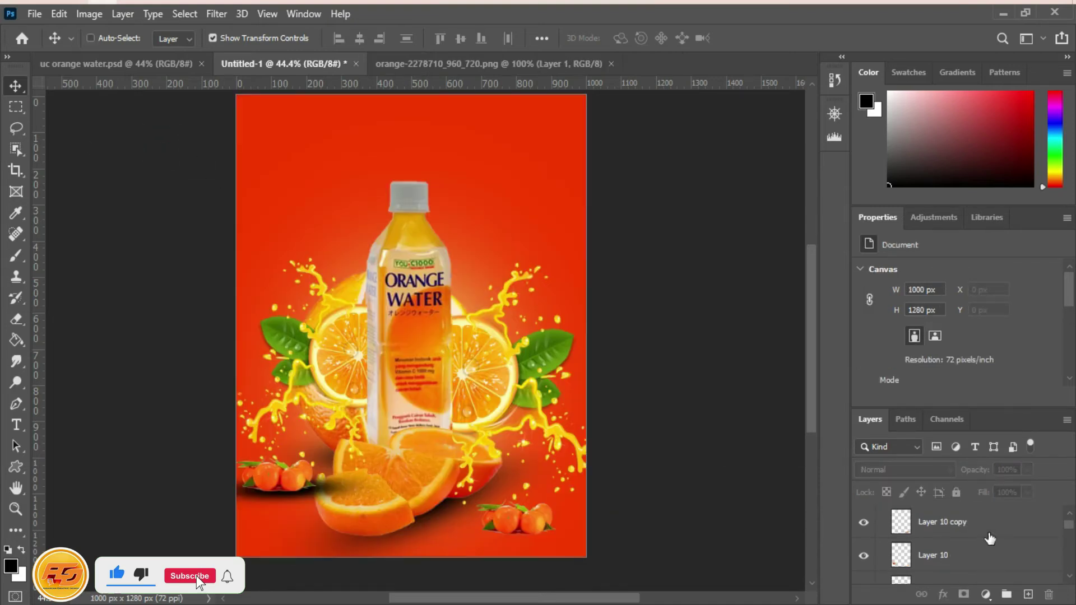
key("ctrl+z")
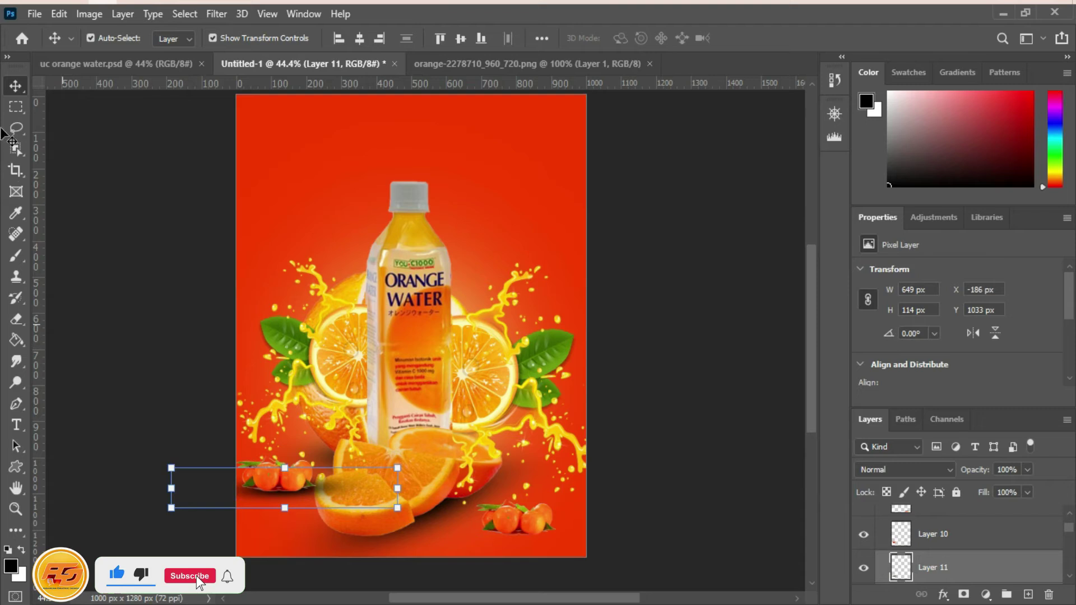
Step: Move the left cluster's shadow layer, Layer 11, down the layer stack so that it lies behind the front orange slices
left_click_drag(993, 574, 1070, 534)
scroll(992, 554, "up", 8)
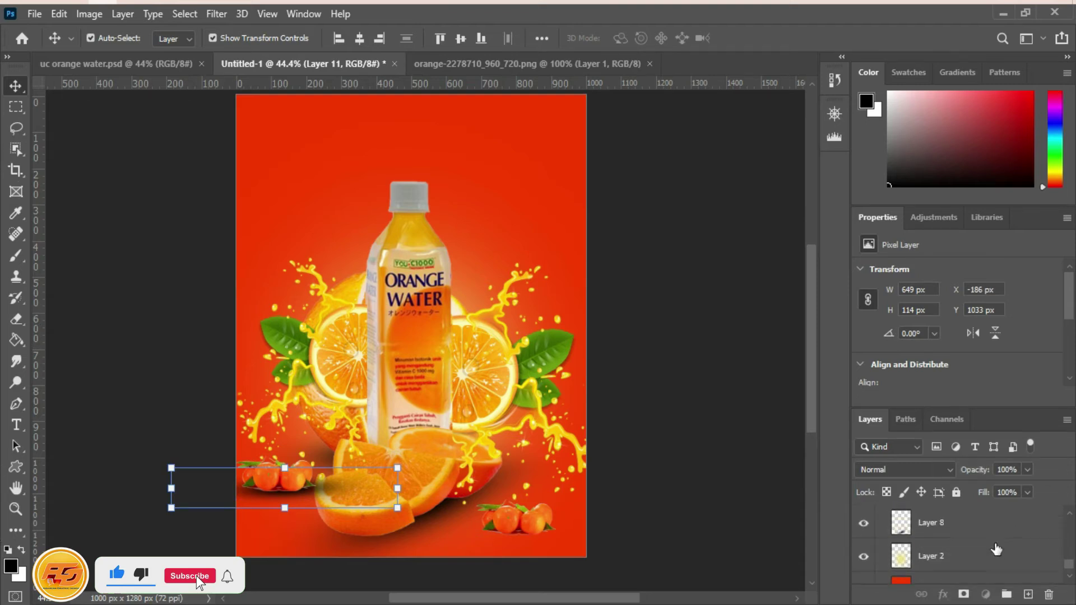
scroll(1047, 532, "down", 3)
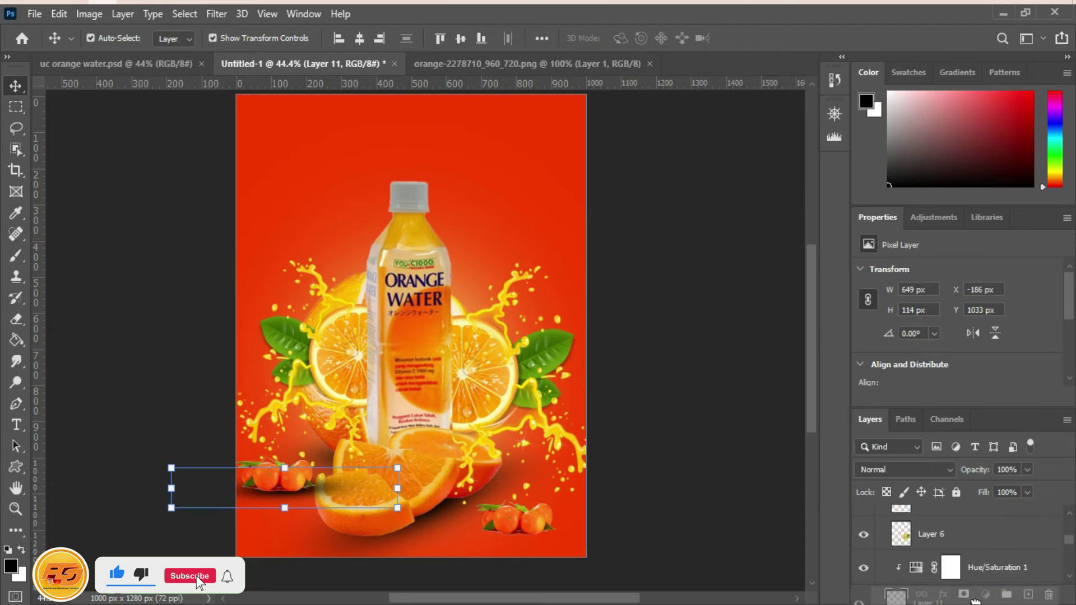
Step: Duplicate the cluster shadow, scale the copy to about 87% and place it beneath the lower right orange cluster
key("ctrl+j")
left_click_drag(435, 468, 516, 543)
key("ctrl+t")
left_click_drag(400, 535, 405, 536)
left_click_drag(629, 535, 622, 535)
left_click_drag(408, 534, 419, 534)
left_click_drag(623, 535, 615, 534)
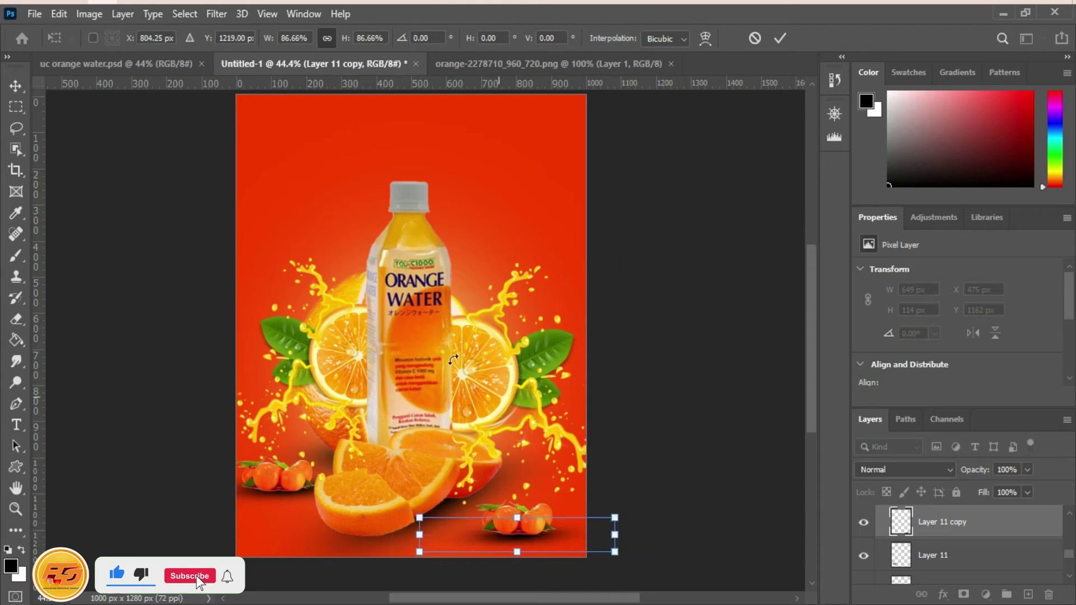
left_click_drag(516, 550, 519, 554)
key("Return")
left_click(777, 348)
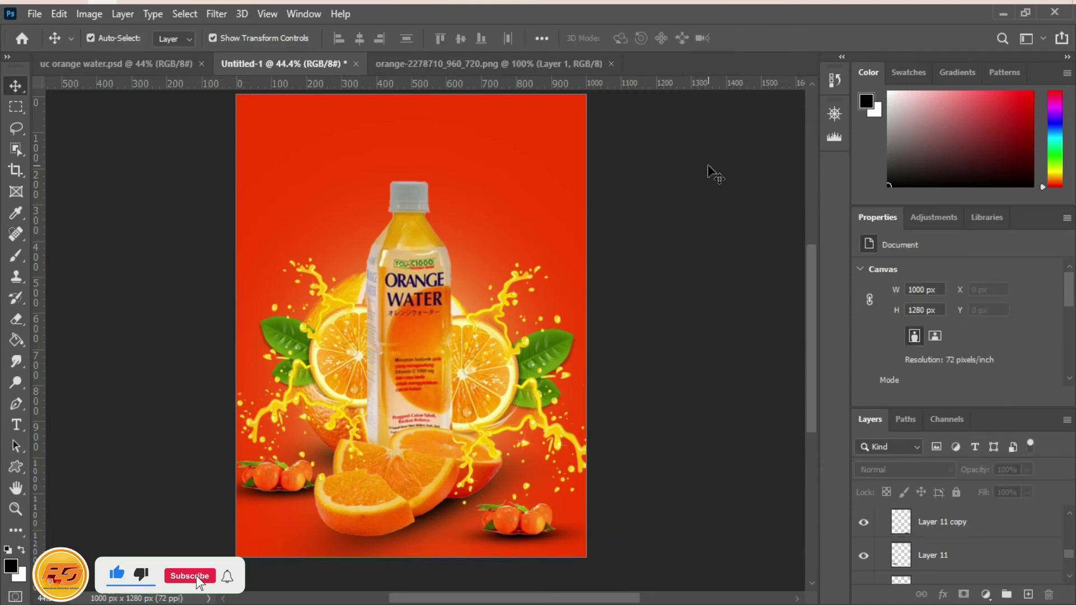
Step: Close the orange-2278710_960_720.png document
left_click(476, 63)
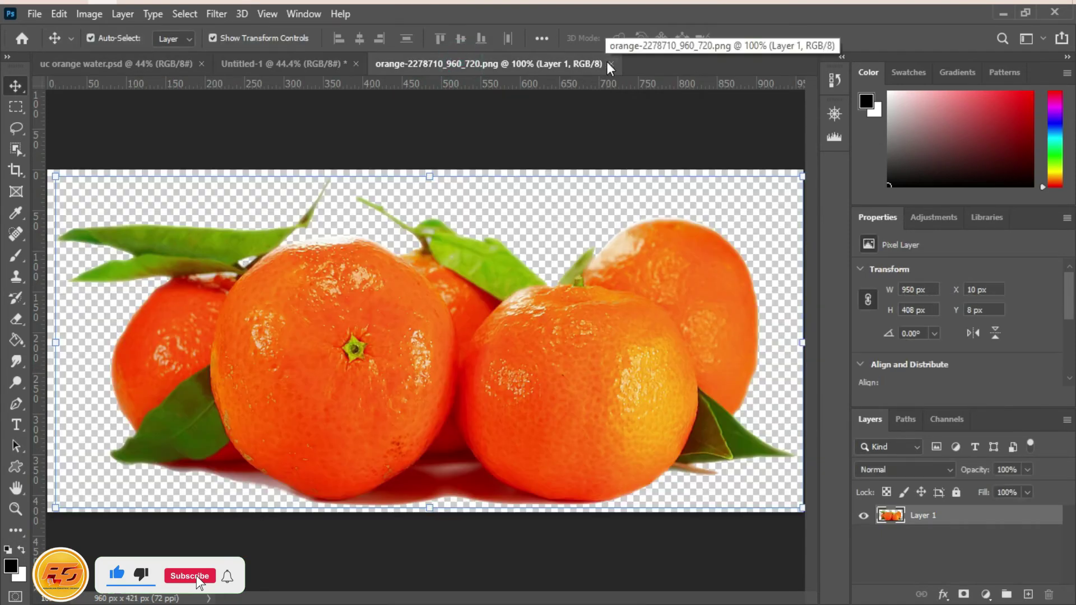
left_click(610, 64)
Step: Duplicate the yellow glow on Layer 2, narrow the copy and position it behind the upper part of the bottle
scroll(979, 544, "down", 10)
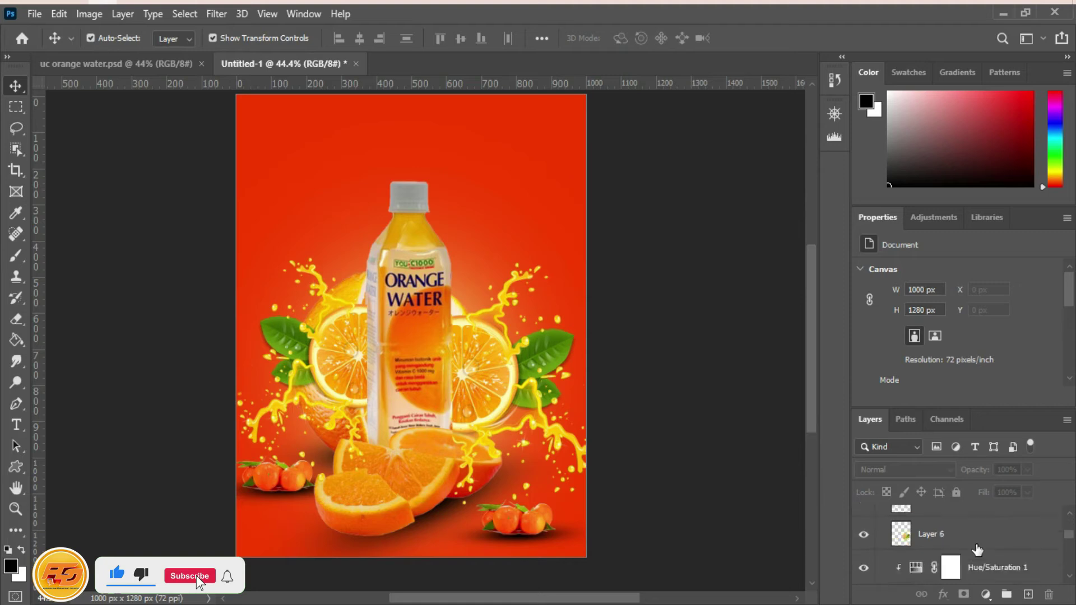
left_click(962, 544)
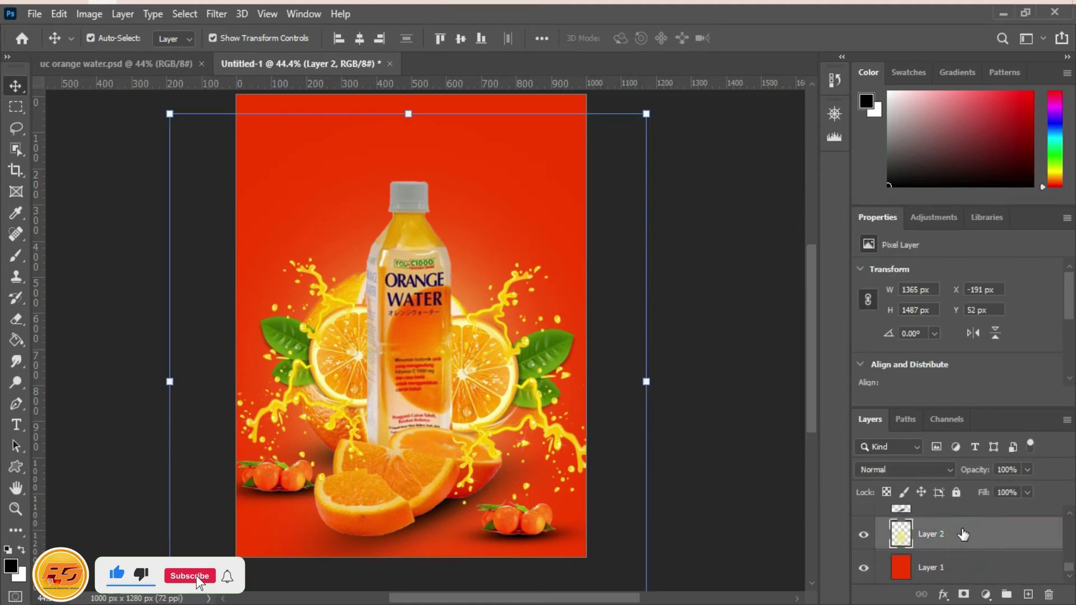
key("ctrl+j")
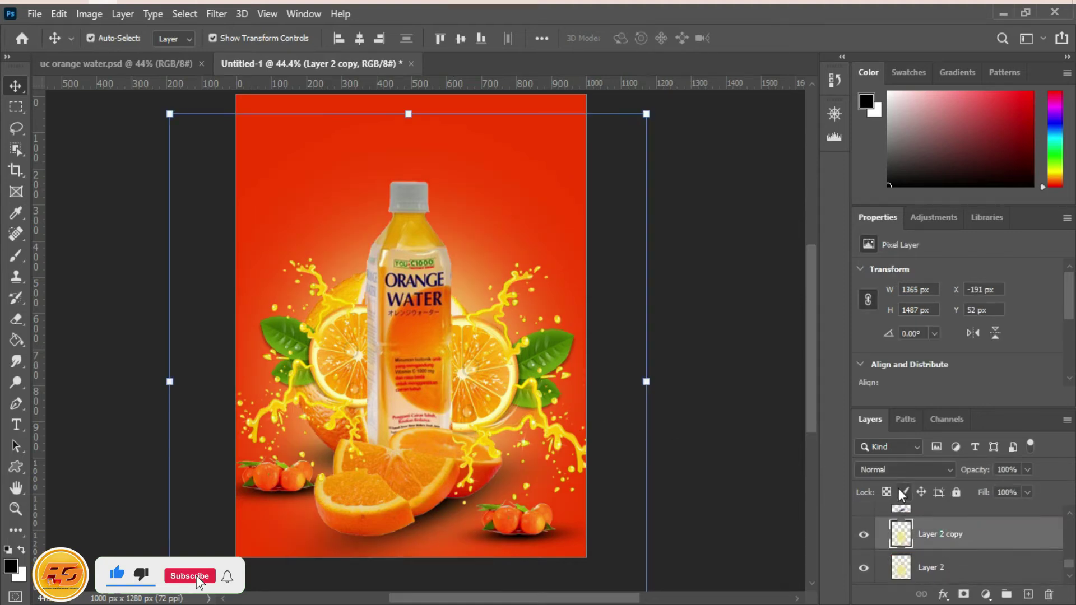
left_click_drag(170, 381, 261, 382)
left_click_drag(647, 382, 549, 382)
left_click_drag(405, 114, 446, 463)
left_click_drag(808, 228, 792, 357)
left_click_drag(405, 113, 407, 133)
left_click_drag(468, 359, 462, 324)
left_click_drag(398, 93, 396, 105)
left_click(779, 38)
scroll(673, 254, "down", 2)
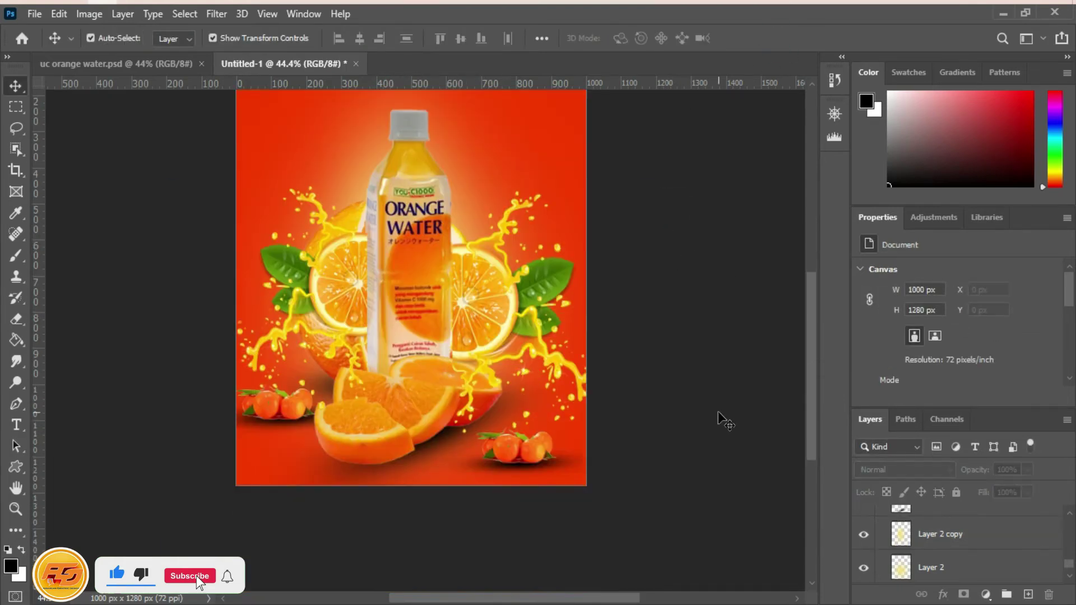
Step: Duplicate the original Layer 2 glow once more and nudge the copy down to Y 94 px
left_click(985, 582)
key("ctrl+j")
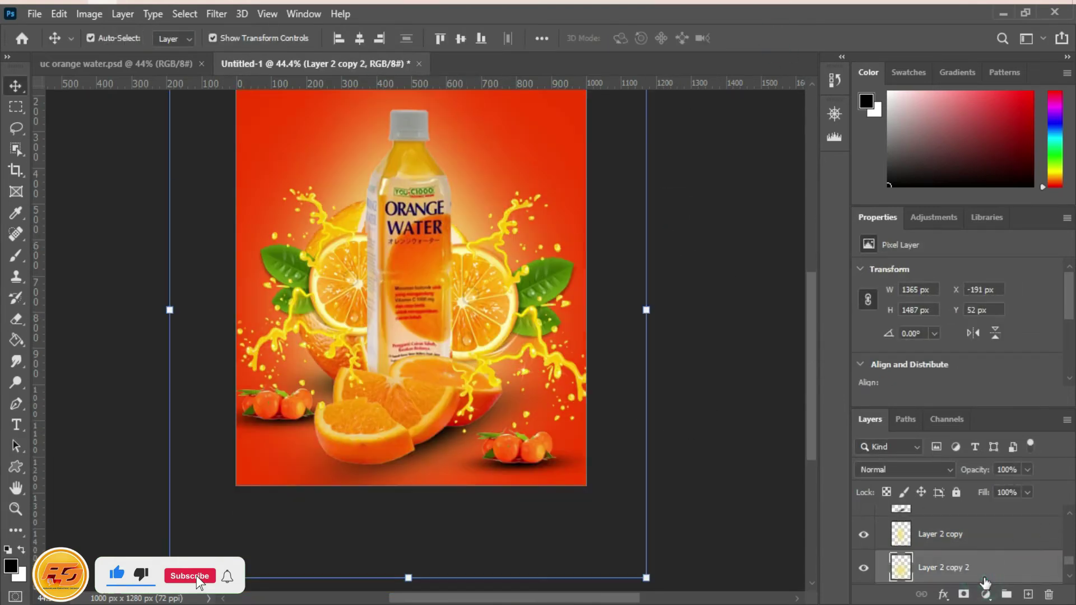
left_click_drag(467, 217, 514, 423)
key("ctrl+z")
scroll(965, 565, "down", 1)
left_click(956, 549)
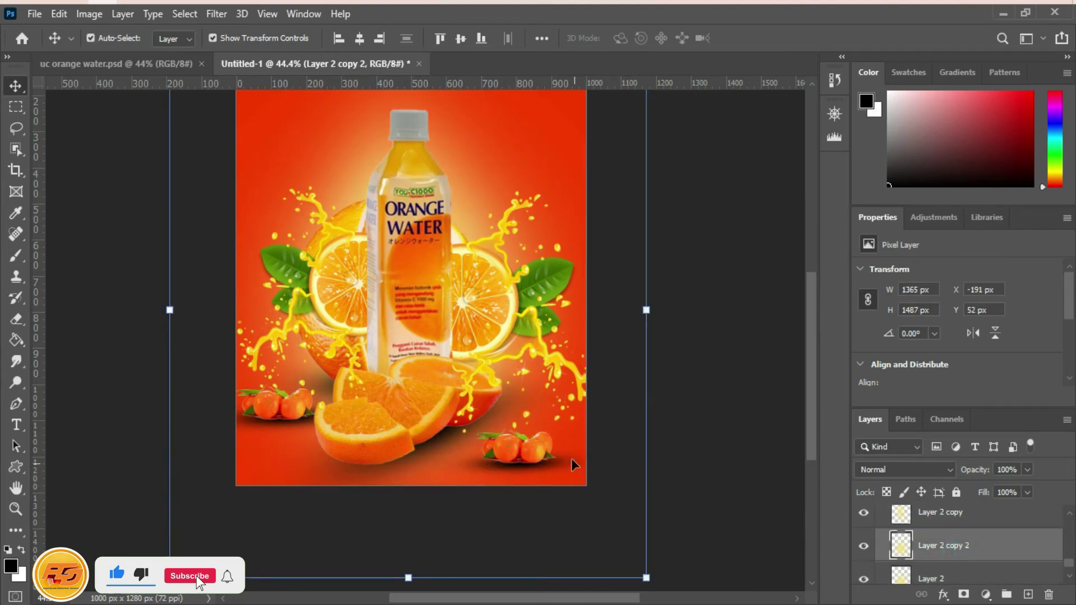
key("shift+Down")
key("shift+Down")
key("shift+Down")
key("shift+Down")
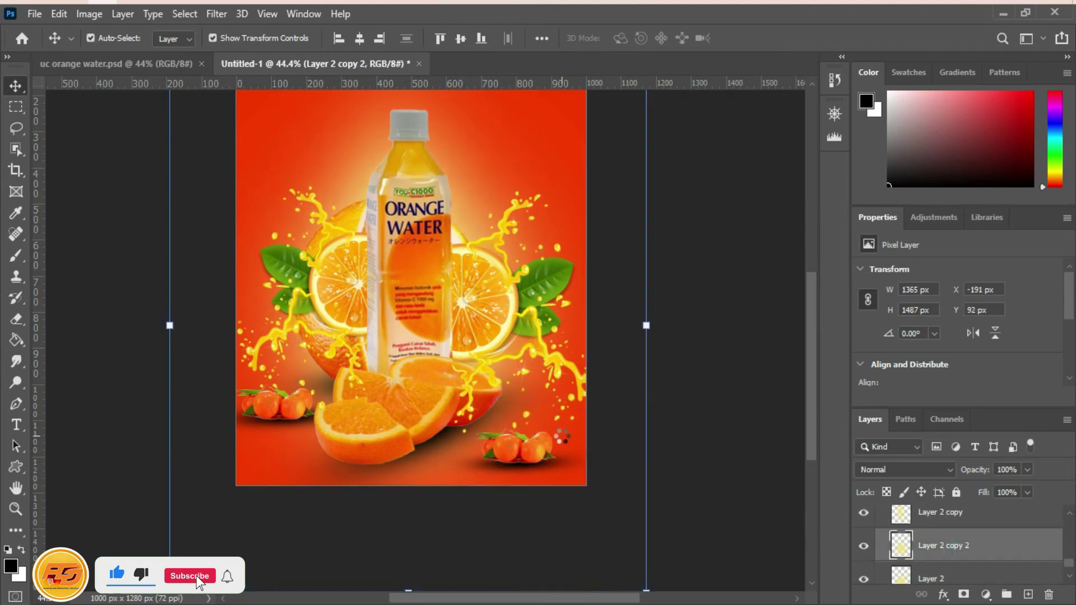
scroll(871, 548, "down", 1)
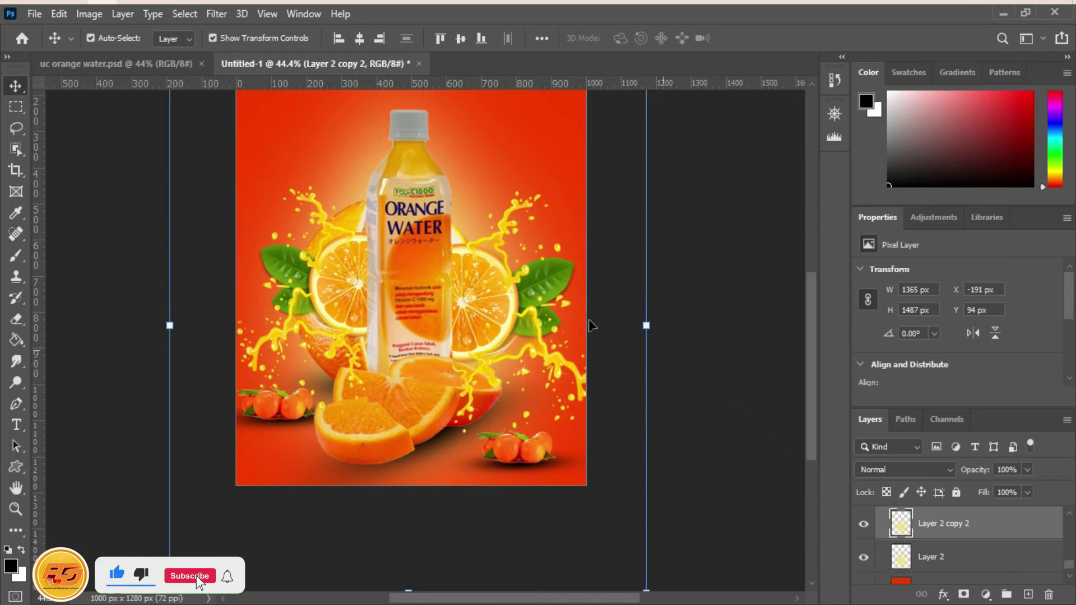
Step: Squash the new glow copy to about 36% of its height and place it across the artboard's lower edge
key("ctrl+t")
left_click_drag(556, 148, 570, 242)
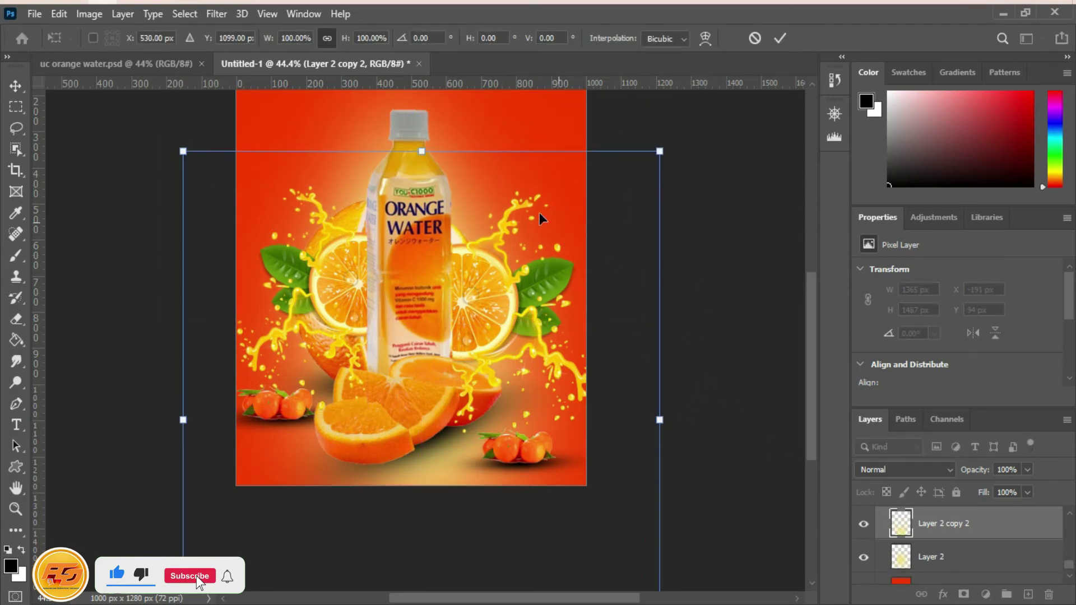
left_click_drag(424, 150, 424, 383)
left_click_drag(429, 480, 385, 437)
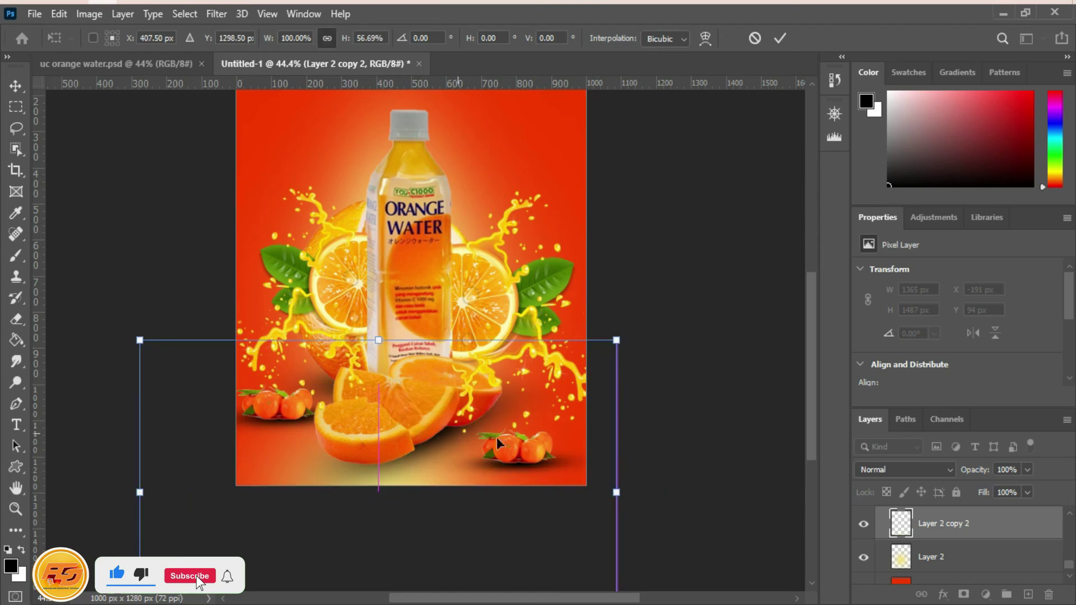
left_click_drag(378, 340, 378, 422)
left_click_drag(394, 568, 410, 464)
left_click_drag(427, 465, 433, 471)
left_click_drag(386, 548, 385, 520)
left_click_drag(439, 463, 452, 480)
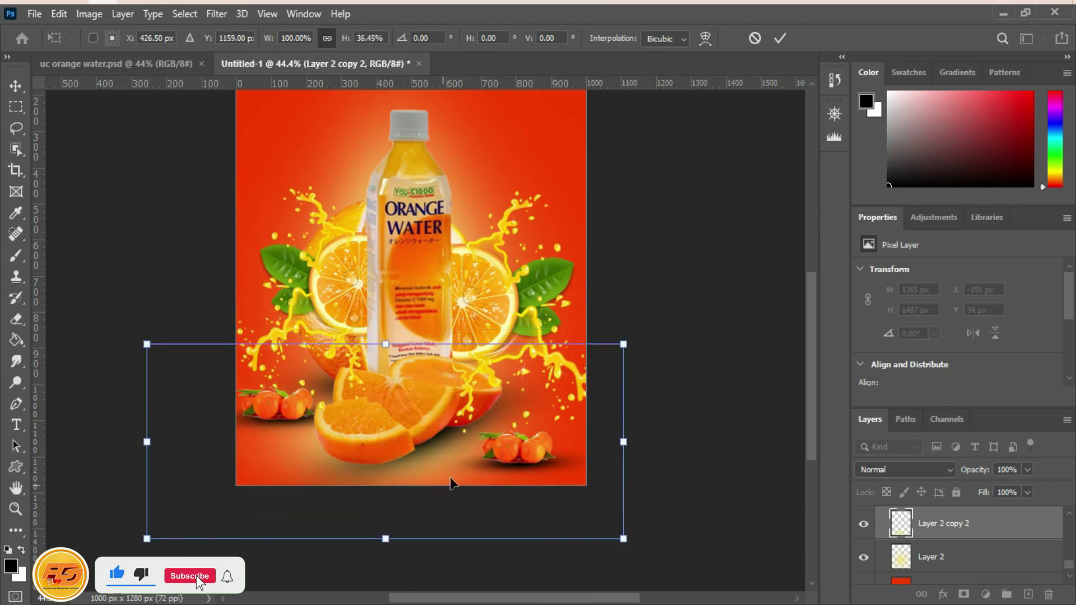
Step: Enlarge the lower glow to about 2178 × 780 px so that it spreads across the ground behind the oranges
left_click_drag(624, 447, 716, 442)
left_click_drag(147, 442, 76, 437)
left_click_drag(429, 469, 431, 453)
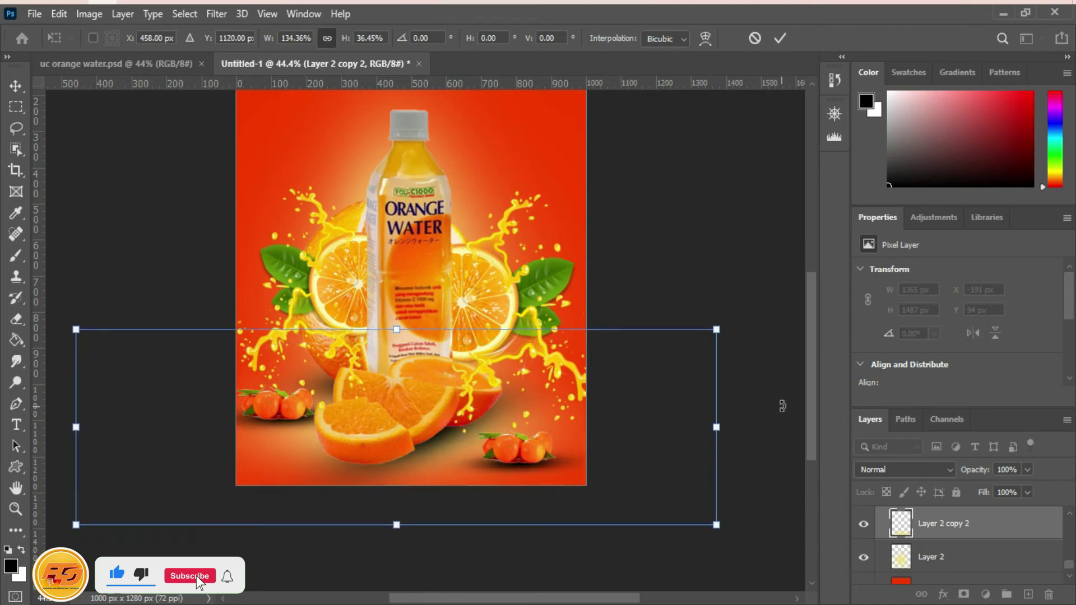
left_click_drag(719, 330, 760, 293)
left_click_drag(76, 419, 46, 422)
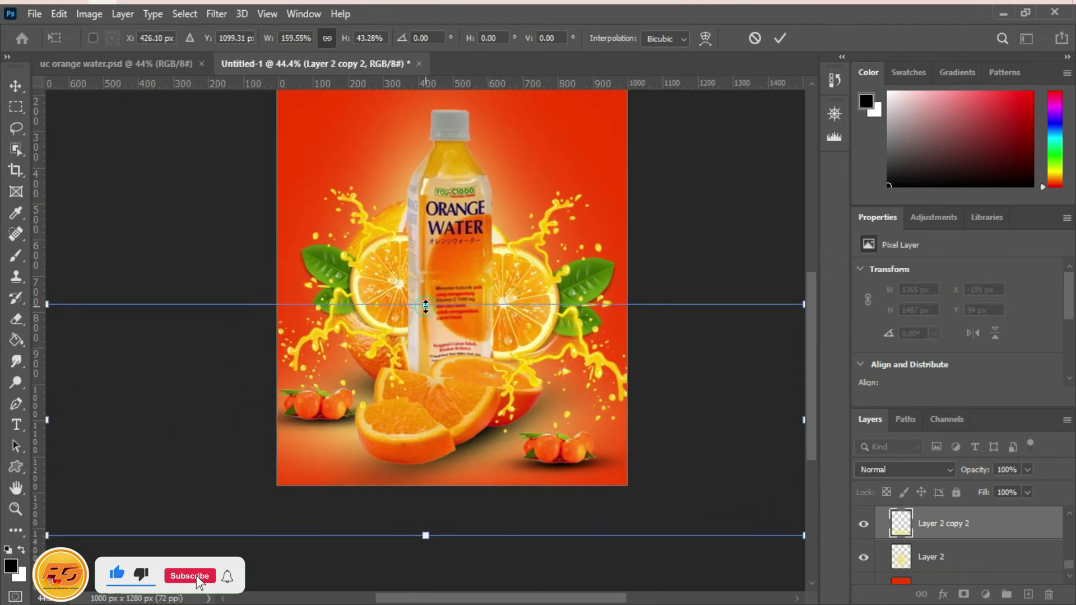
left_click_drag(426, 305, 425, 255)
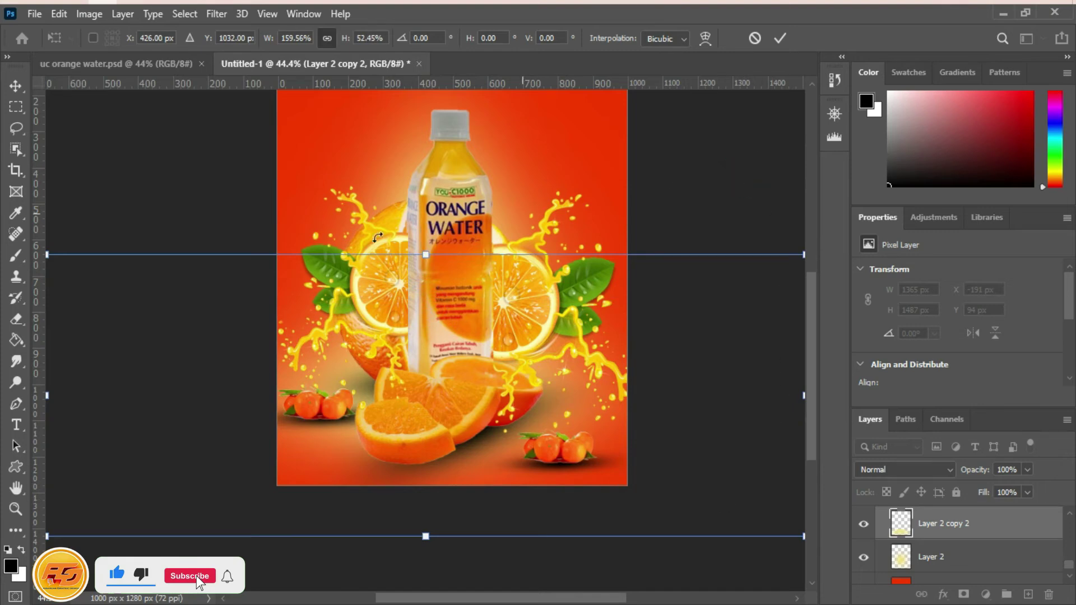
left_click(16, 86)
left_click(69, 107)
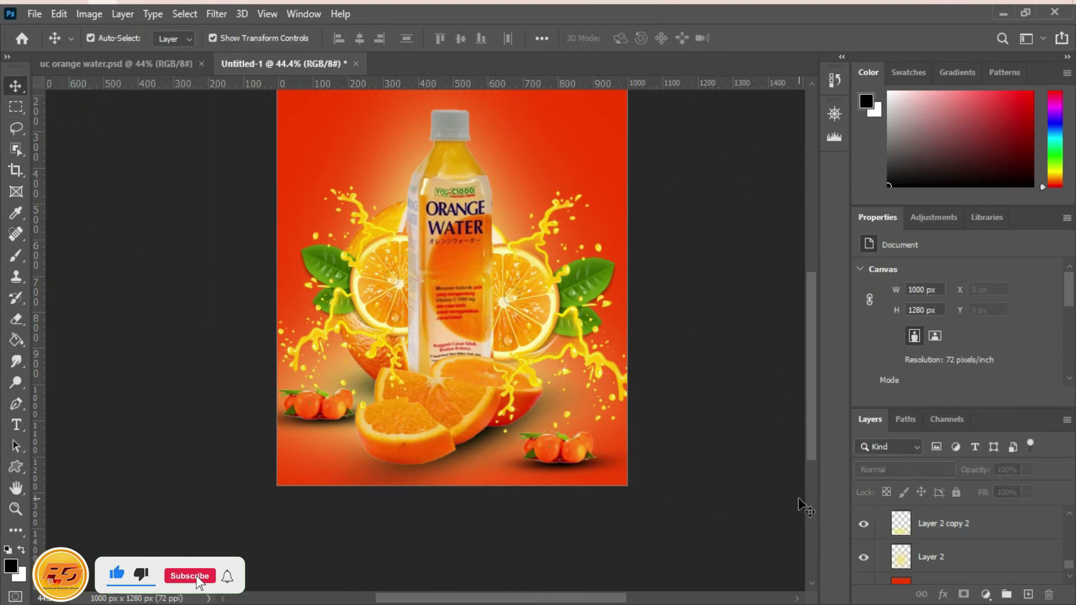
Step: Compare the poster with and without the lower glow, and set that glow layer's opacity to about 80%
left_click(863, 524)
left_click(863, 523)
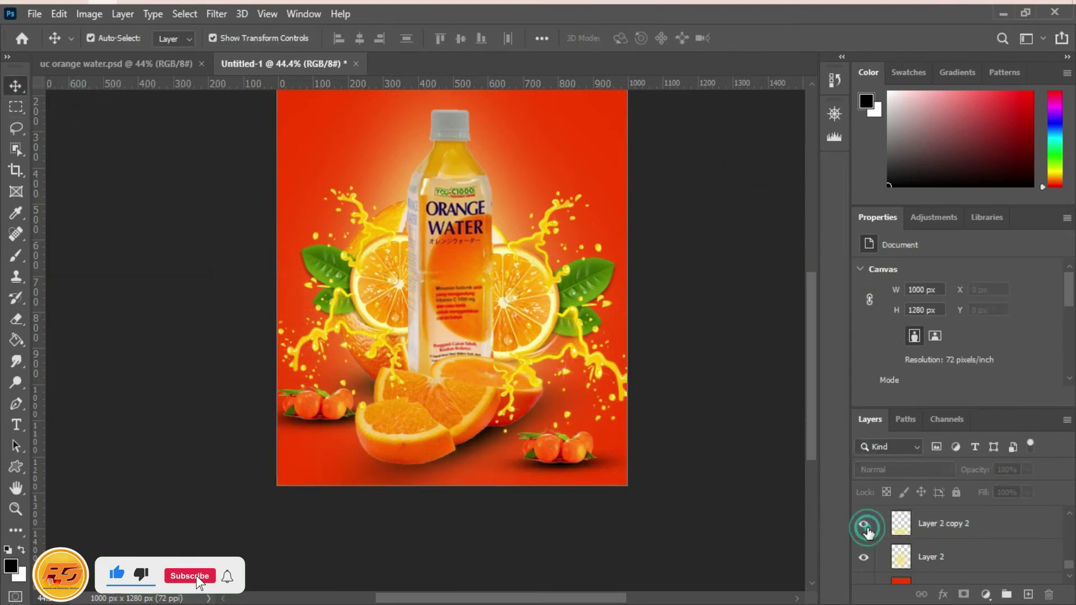
left_click(958, 523)
left_click(1027, 470)
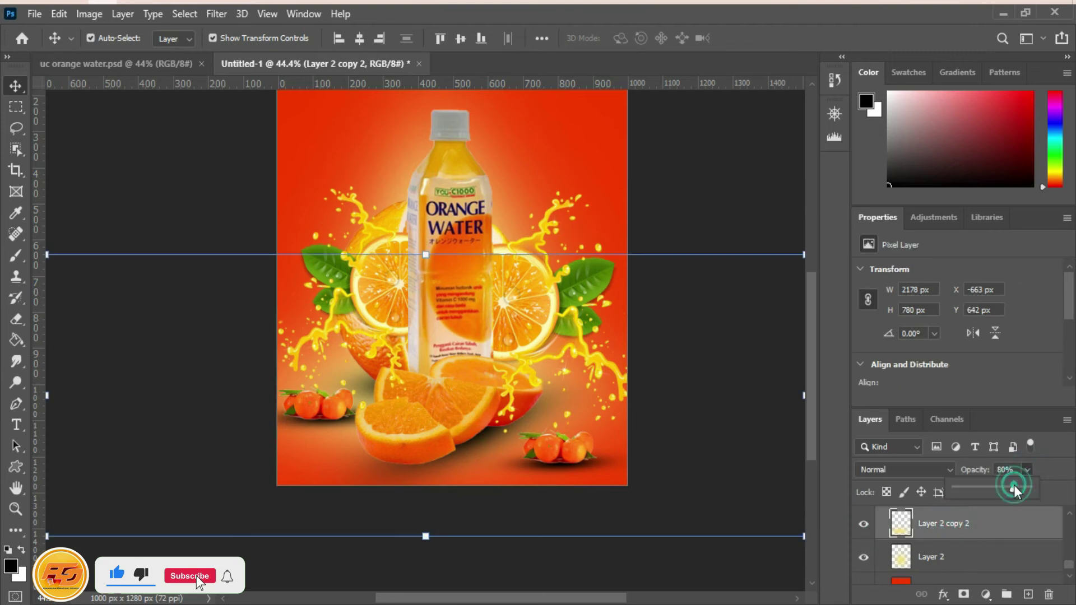
left_click(730, 166)
Step: Open the sliced orange image png-clipart-sliced-orange-fruit-orange-juice-tangelo-half-orange-food-orange.png from Downloads
scroll(740, 287, "up", 2)
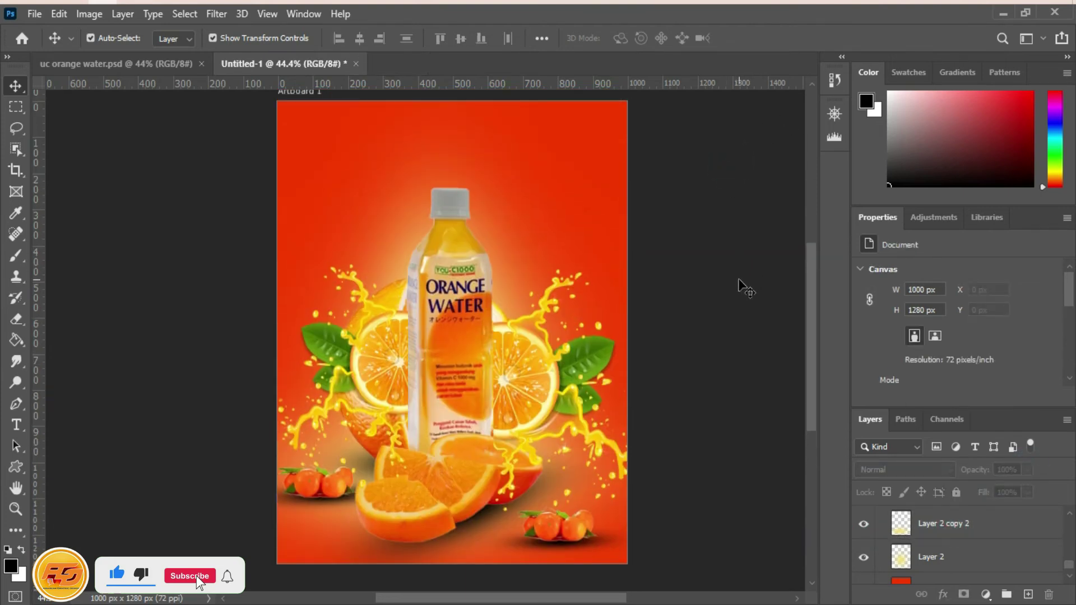
left_click(34, 13)
key("Escape")
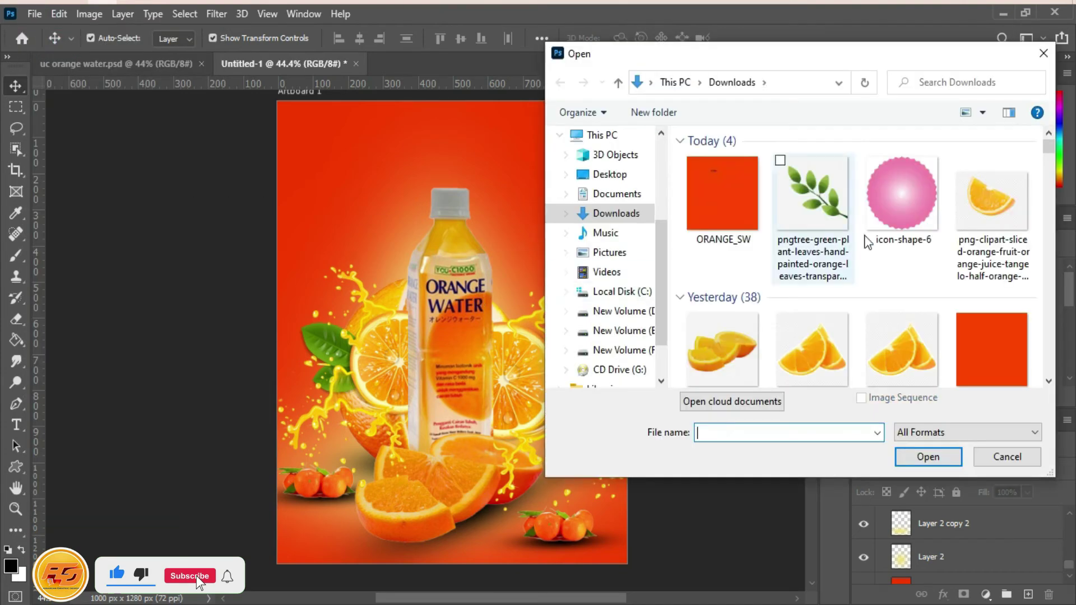
left_click(992, 199)
left_click(928, 456)
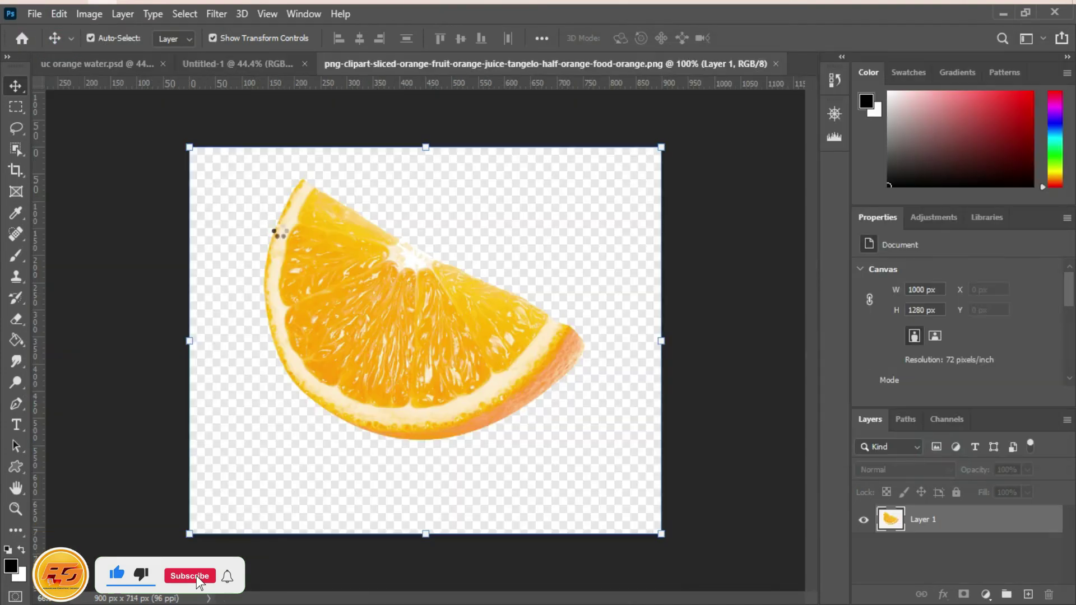
Step: Select the orange slice with the Object Selection tool and bring it into the Untitled-1 artboard
left_click(15, 149)
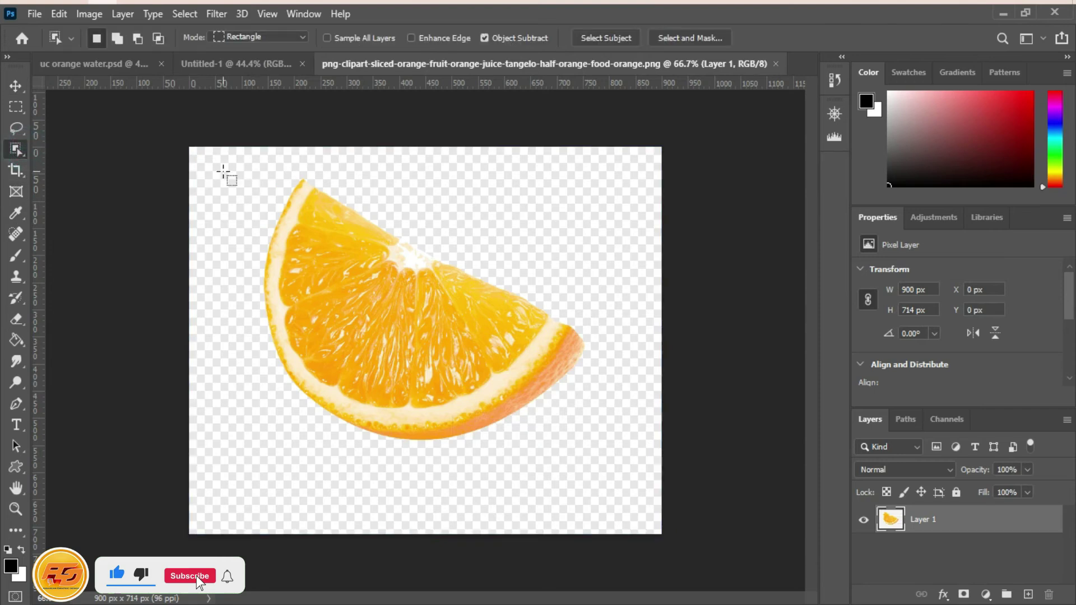
left_click_drag(222, 172, 608, 456)
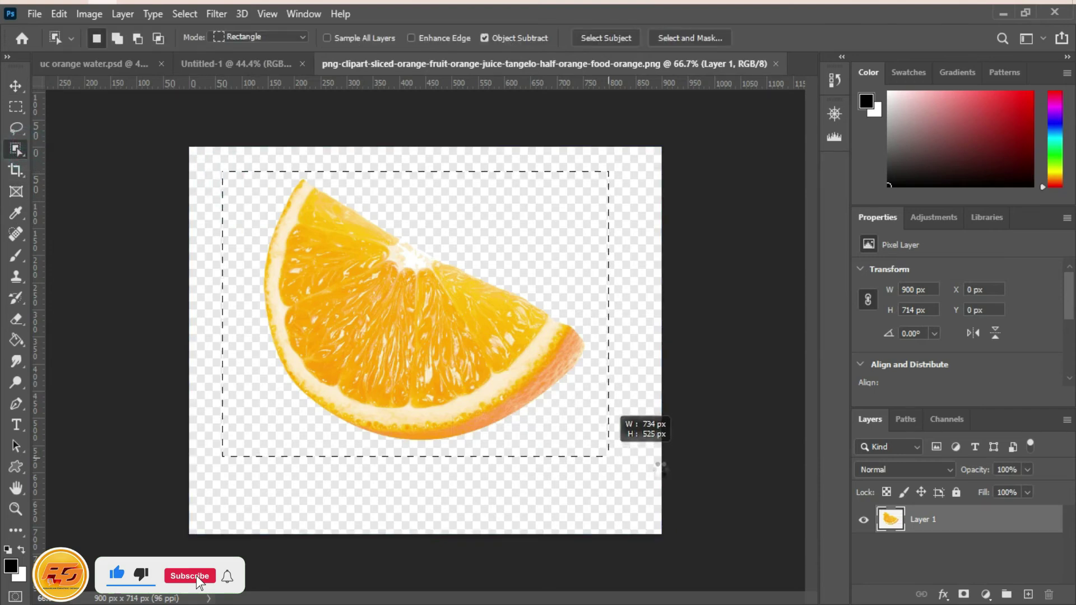
left_click(16, 85)
left_click_drag(345, 273, 311, 173)
Step: Scale the orange slice to about 24%, rotate it about 46°, and place it to the upper left of the bottle
key("ctrl+t")
left_click_drag(567, 242, 505, 373)
left_click_drag(394, 243, 317, 218)
left_click_drag(317, 119, 348, 220)
left_click_drag(331, 254, 326, 222)
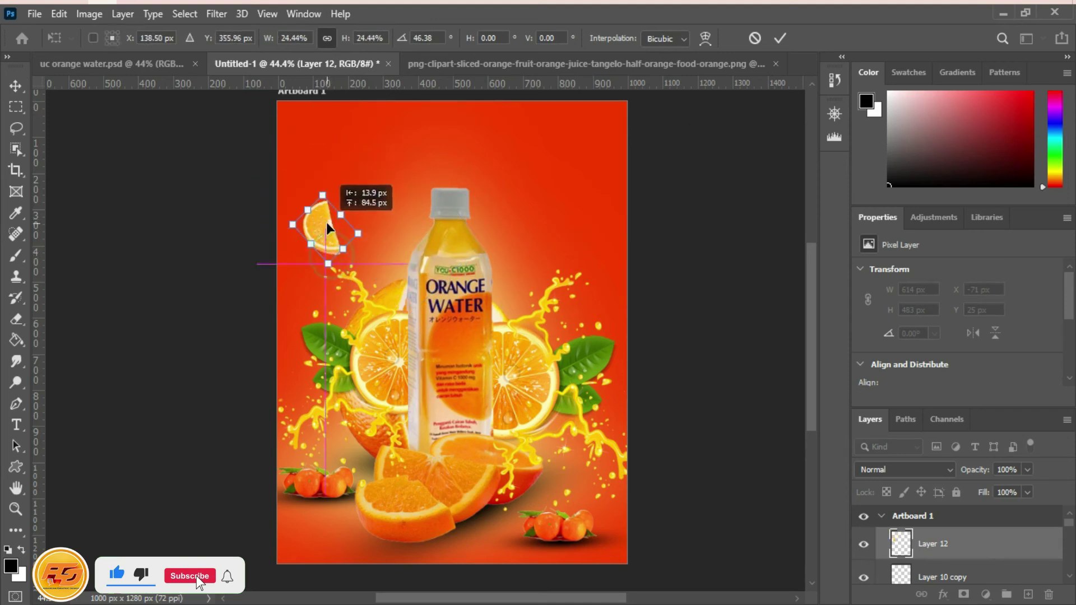
left_click(15, 86)
left_click(756, 215)
Step: Duplicate the slice, place the copy above and to the left of the bottle cap, and rotate it about 84°
left_click(324, 227)
left_click_drag(320, 221, 424, 230)
key("ctrl+t")
left_click_drag(371, 187, 366, 159)
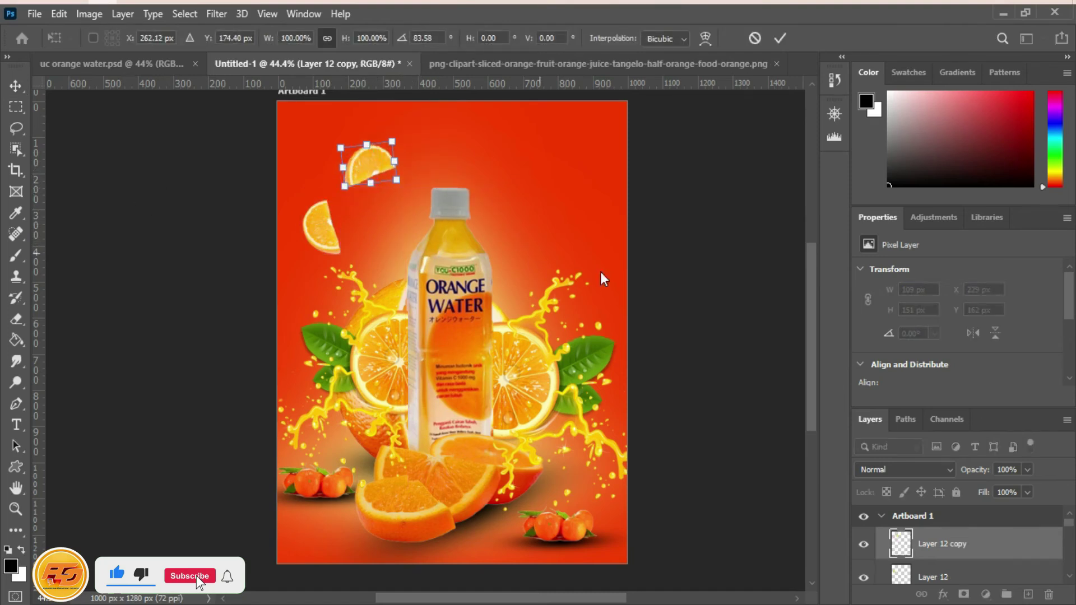
Step: Lower the opacity of the first slice to 53% and of its copy to 43%
left_click(977, 577)
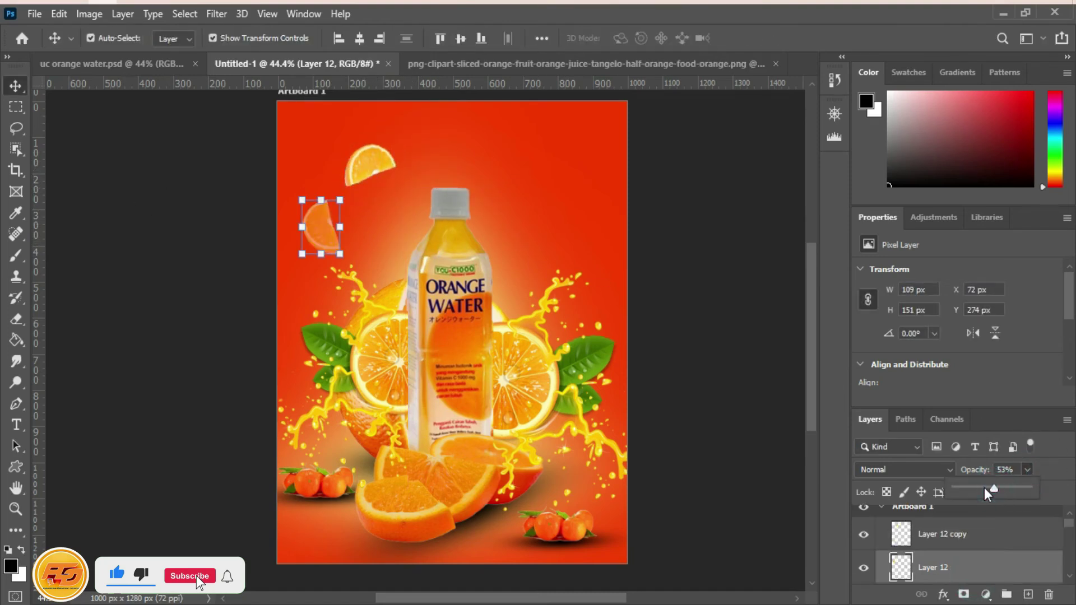
left_click(965, 542)
left_click(1025, 469)
left_click_drag(1026, 491, 986, 490)
left_click(733, 316)
Step: Duplicate the faded upper slice to the upper right of the bottle and rotate the copy about 118°
left_click_drag(370, 165, 560, 232)
key("ctrl+t")
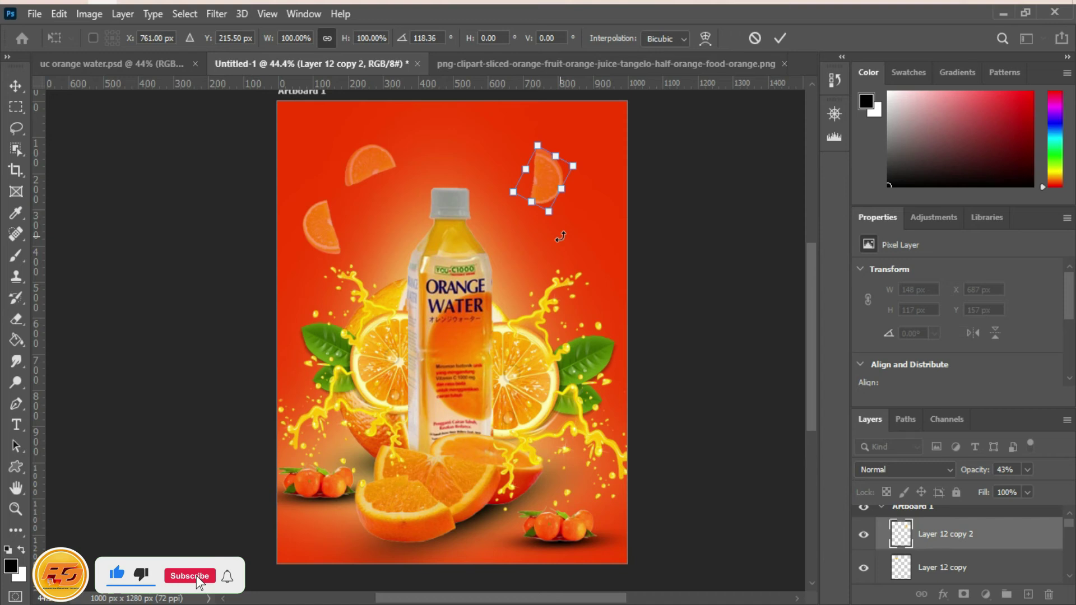
left_click_drag(549, 179, 561, 240)
left_click(778, 37)
Step: Add two more slice copies on the right, one beside the bottle's neck and one near the poster's edge rotated about 91°
left_click_drag(549, 179, 599, 248)
left_click_drag(628, 216, 618, 273)
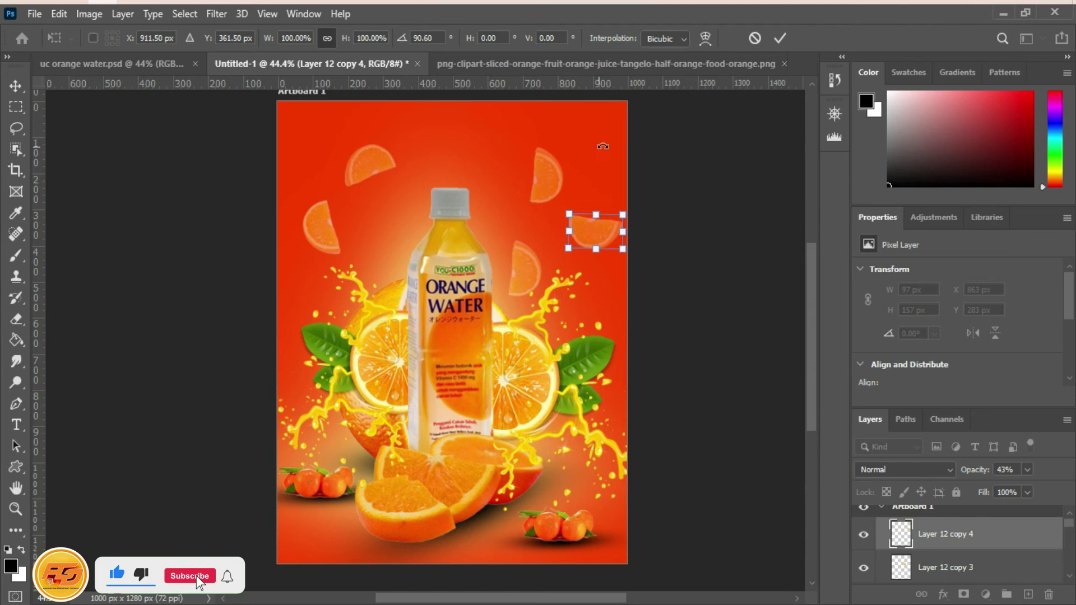
left_click(778, 38)
left_click(400, 238)
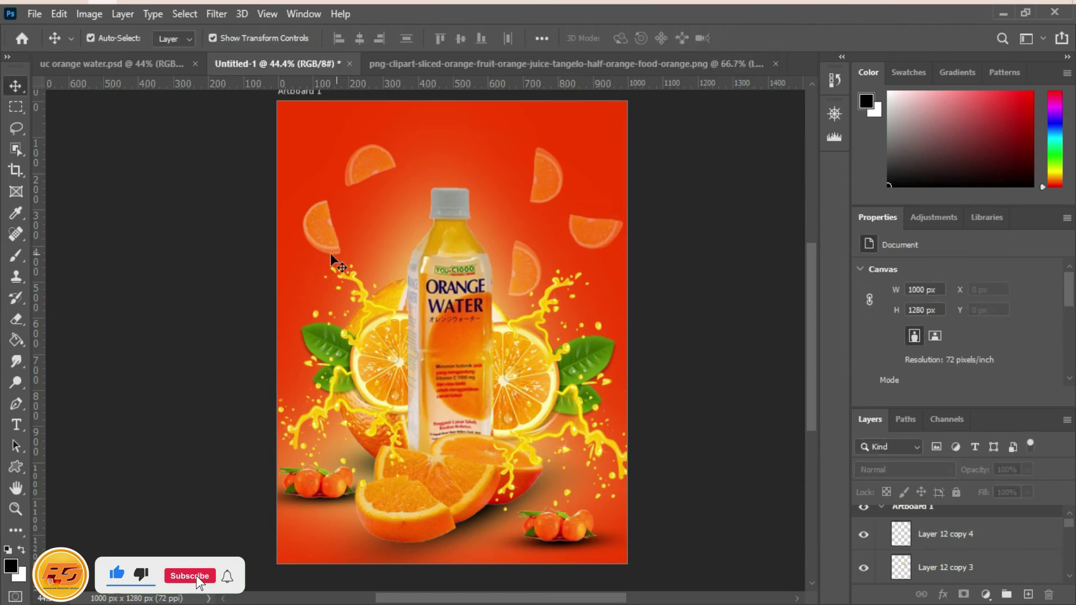
Step: Duplicate the upper-left slice to just left of the bottle's neck and rotate the copy about -65°
left_click_drag(362, 166, 386, 223)
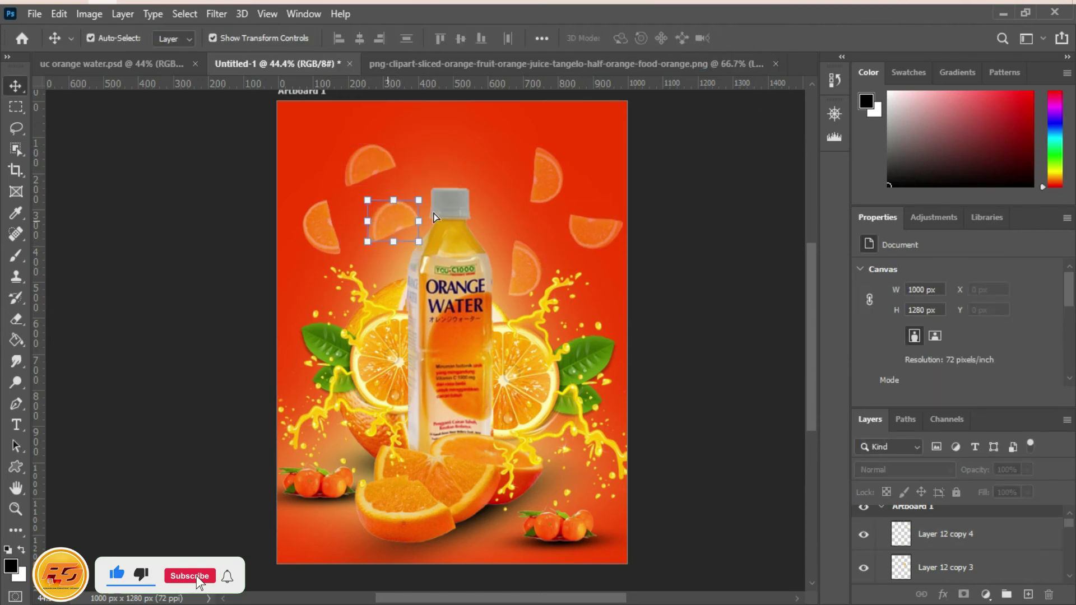
key("ctrl+t")
left_click_drag(439, 141, 380, 115)
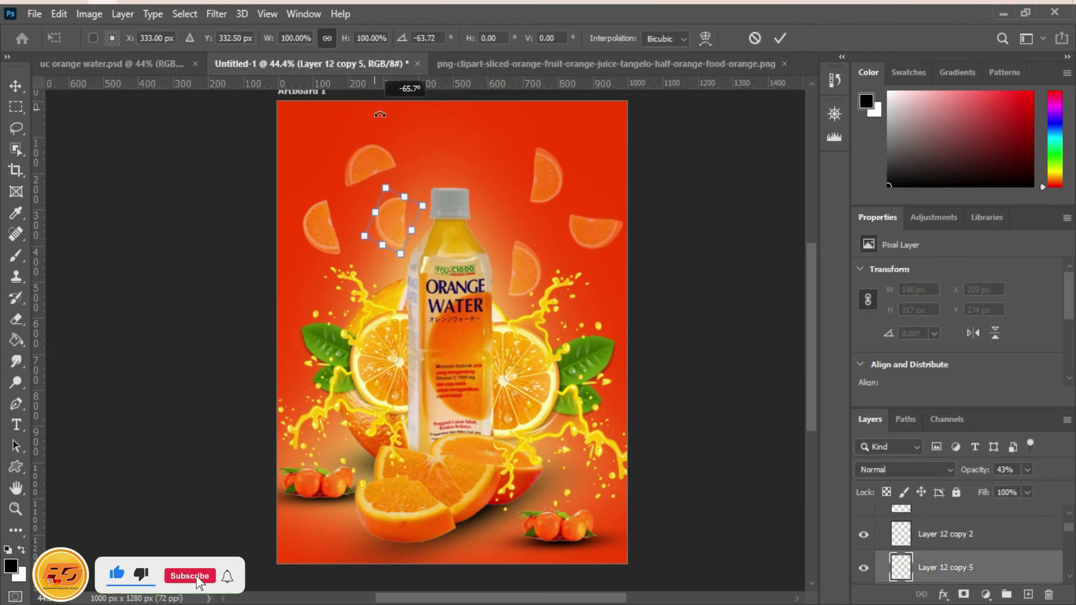
left_click(779, 38)
left_click(327, 234)
left_click_drag(327, 233, 308, 297)
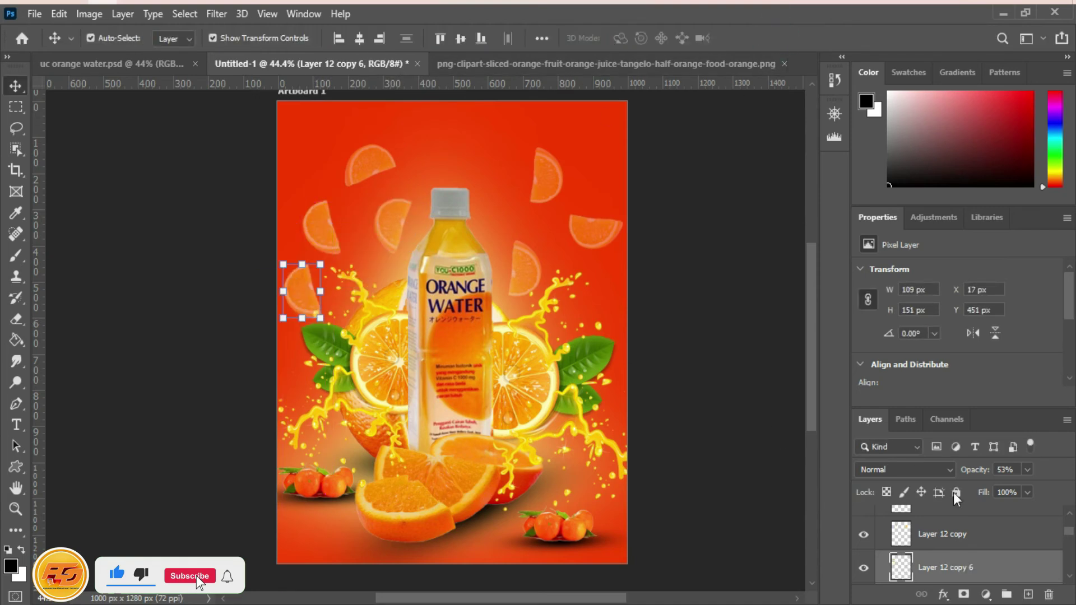
right_click(964, 567)
left_click(818, 104)
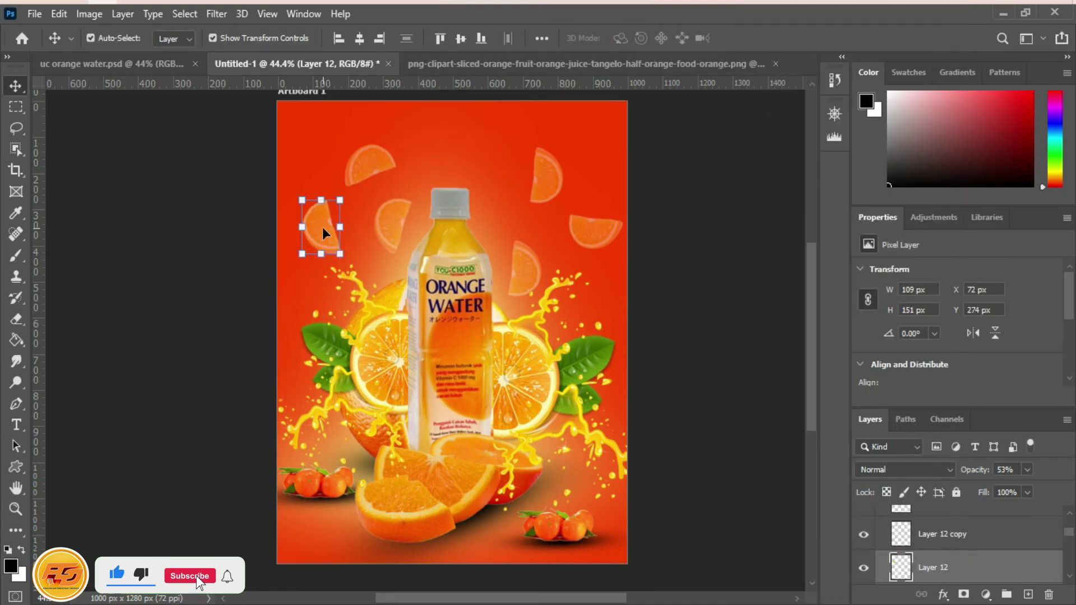
Step: Move the first slice down to the poster's left edge at about X 17, Y 391 px and the top-left slice to about X 84, Y 120 px
left_click_drag(323, 233, 303, 275)
left_click_drag(381, 168, 343, 169)
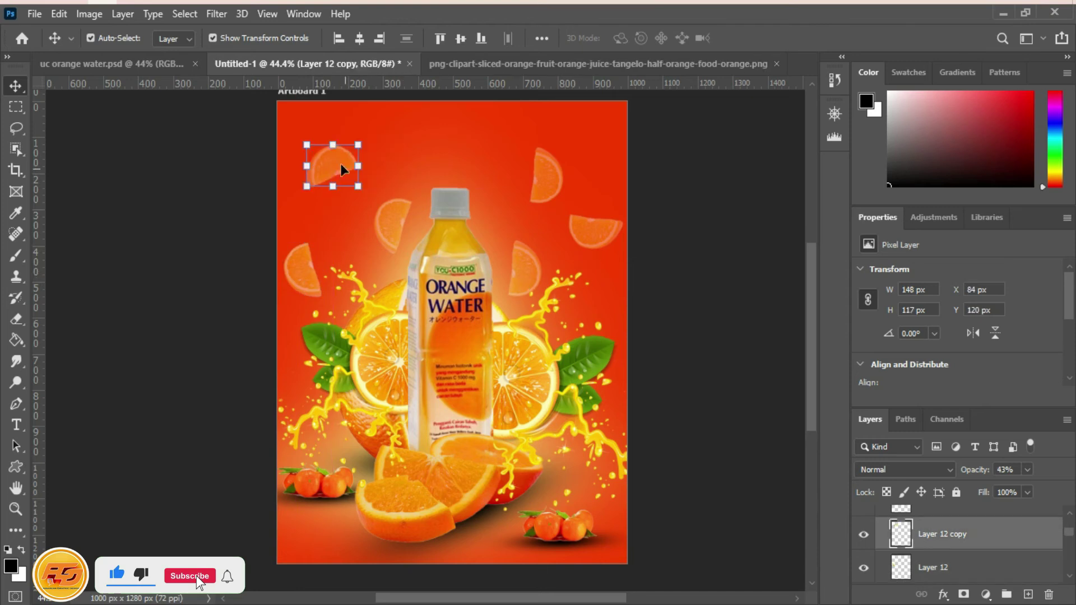
left_click(720, 197)
Step: Slightly lower the opacity of each of the six floating orange slices around the bottle
left_click(343, 180)
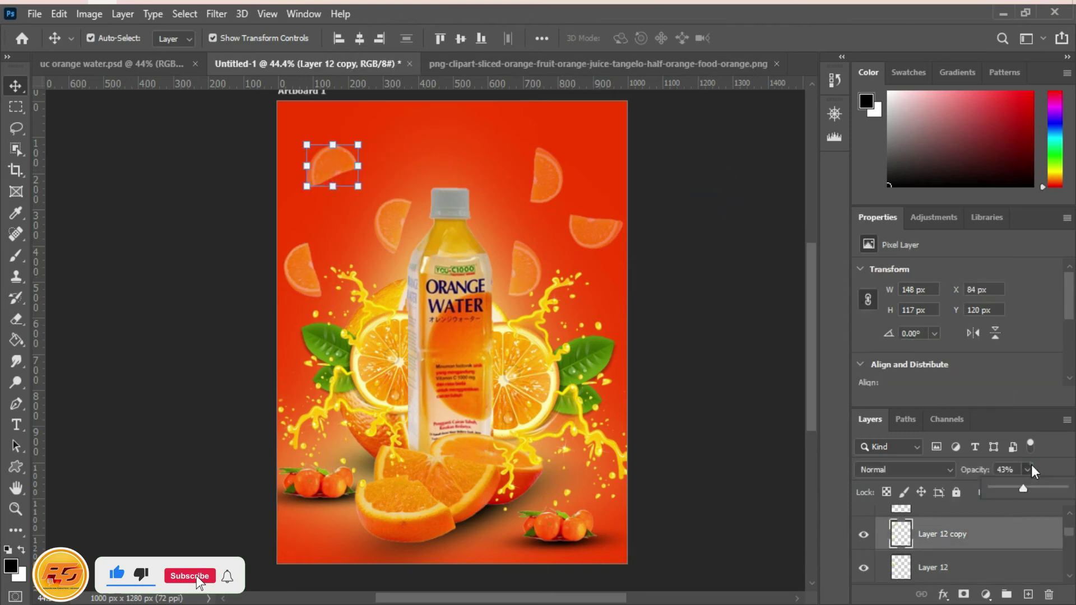
left_click_drag(1015, 489, 1011, 488)
left_click(302, 271)
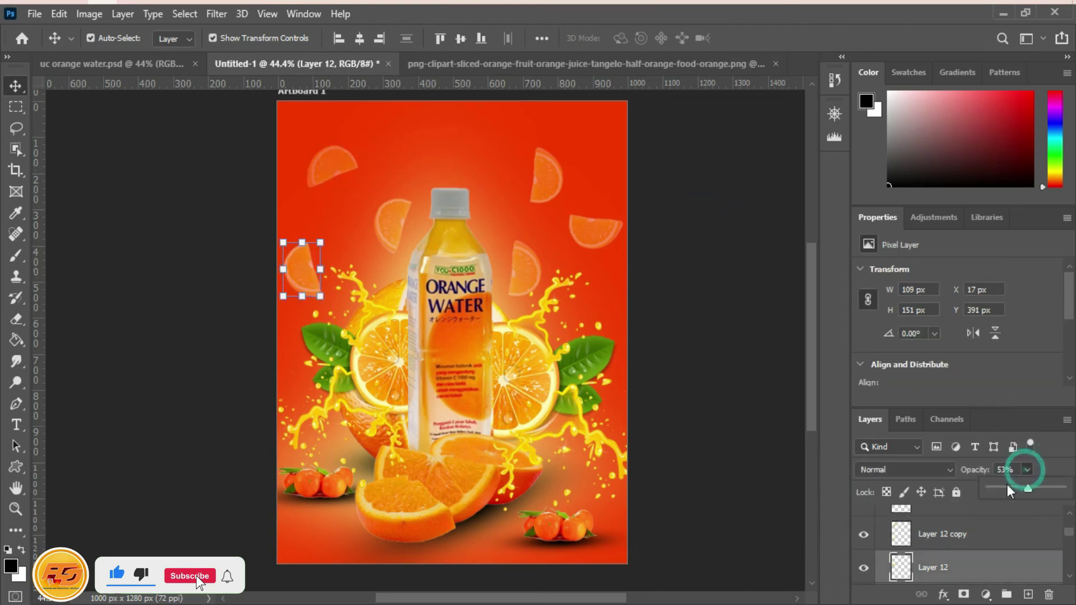
left_click(395, 219)
left_click(538, 177)
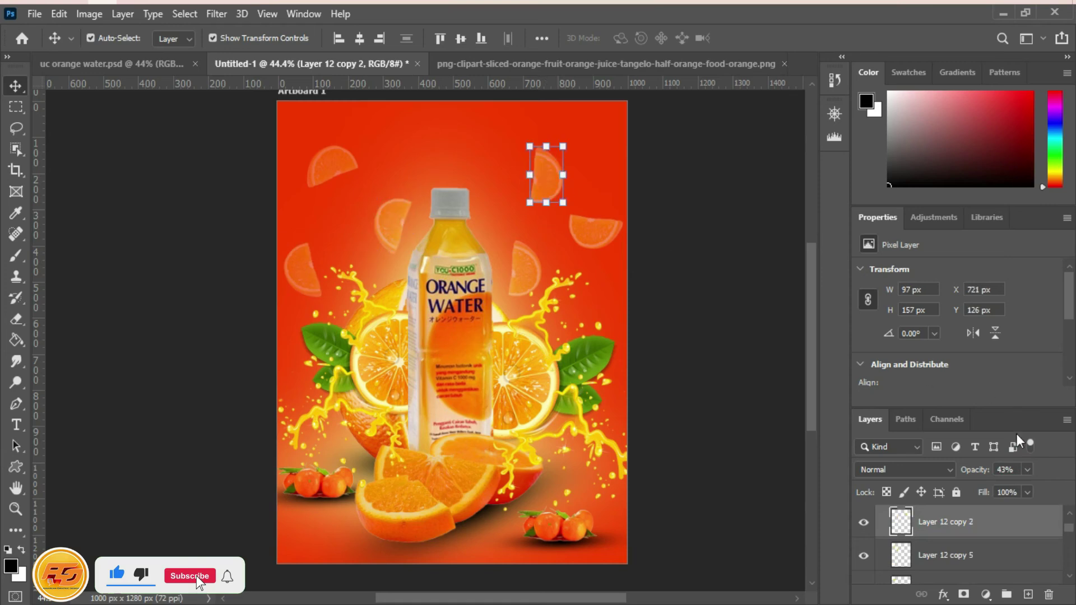
left_click(600, 228)
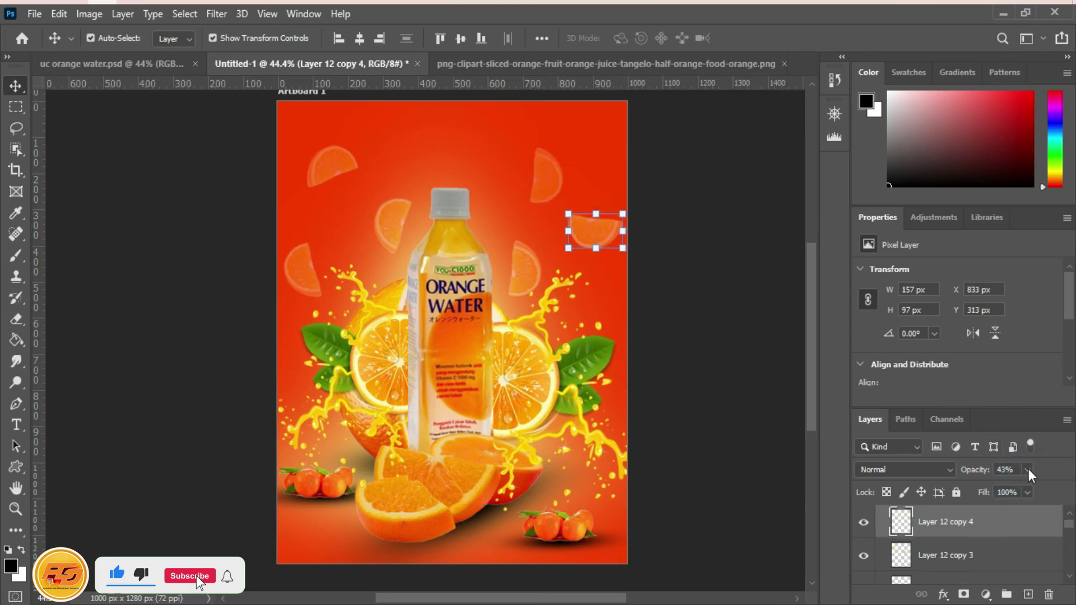
left_click(532, 275)
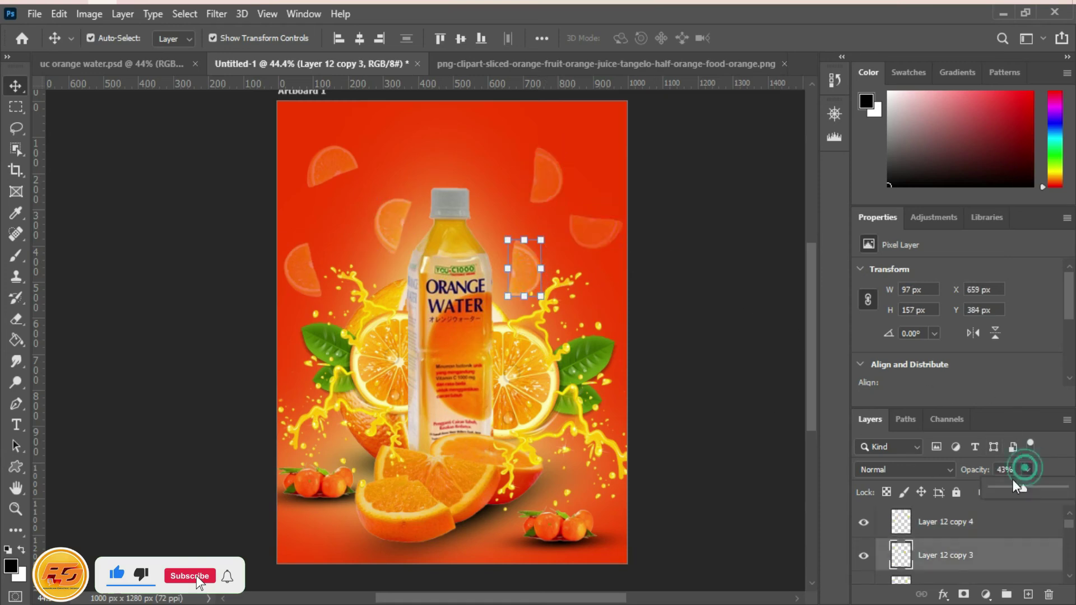
left_click(698, 288)
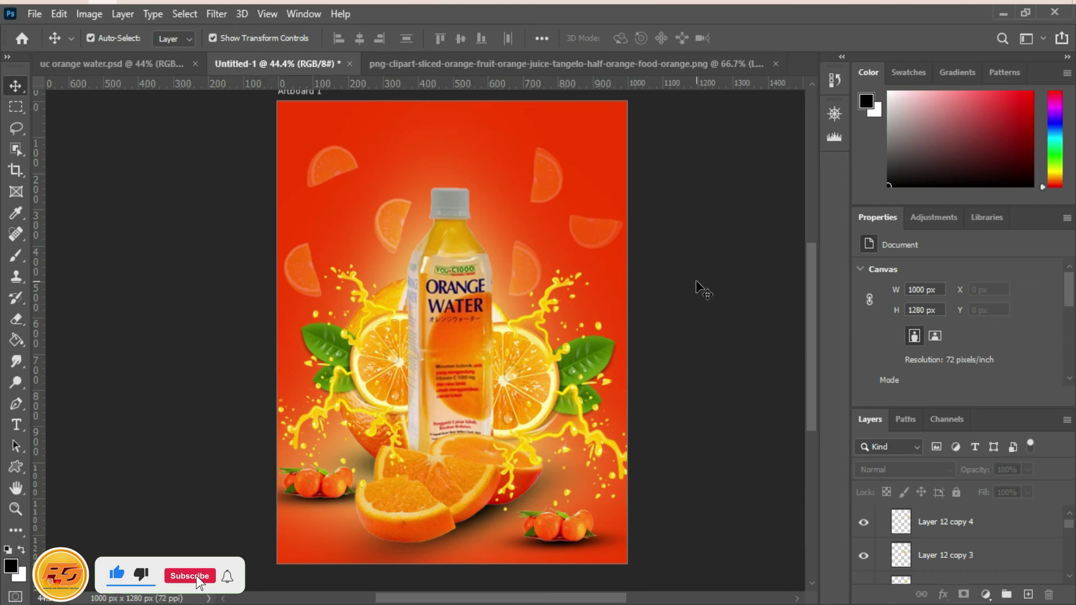
Step: Save the poster as a Photoshop file named ucorange on New Volume (F:)
left_click(34, 14)
left_click(91, 219)
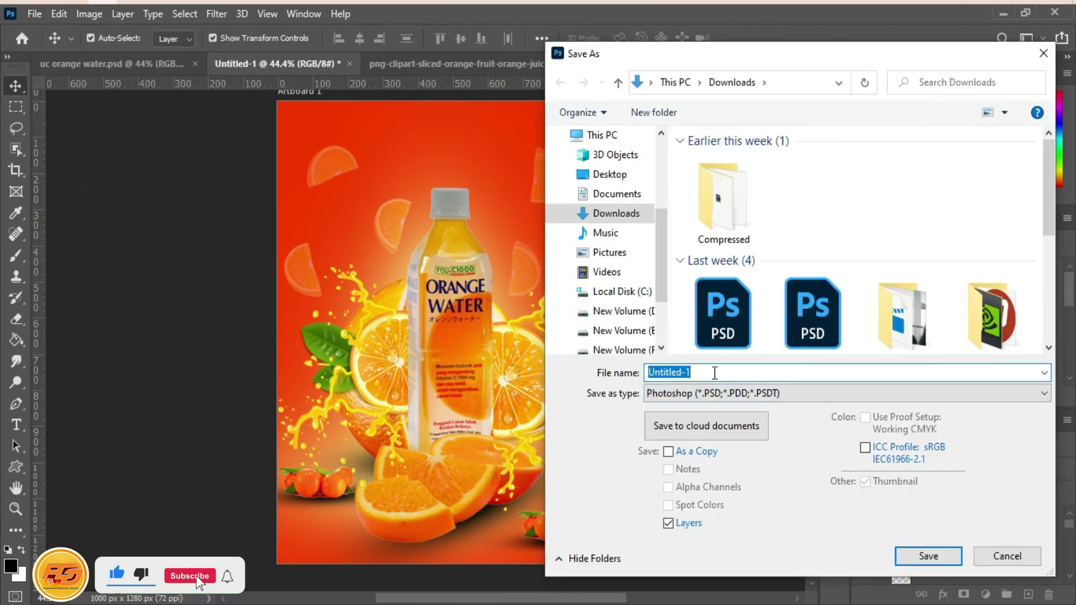
type("ucorange")
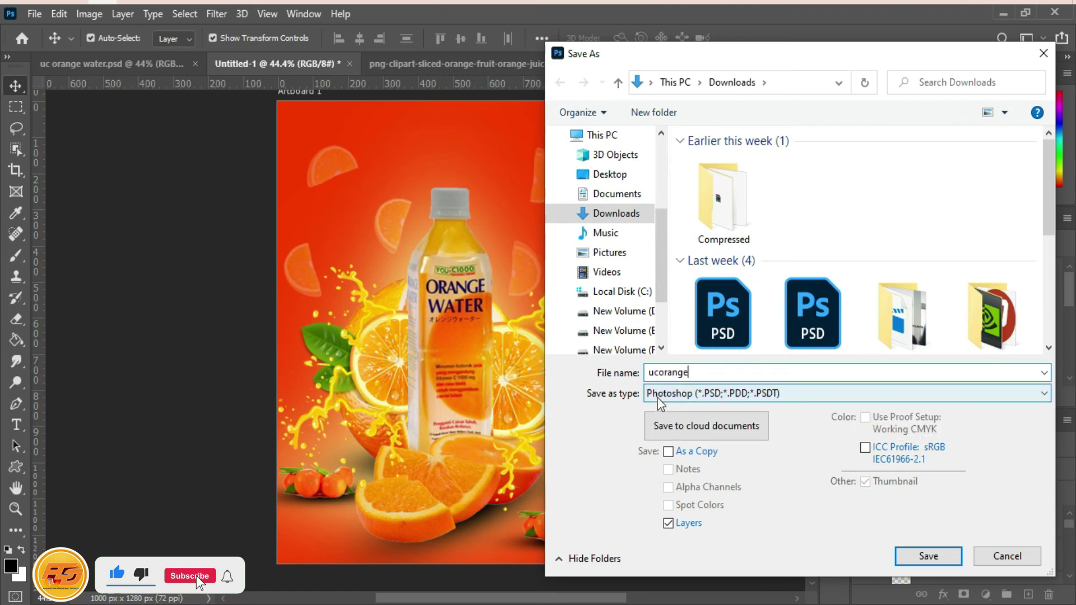
left_click(616, 350)
left_click(928, 556)
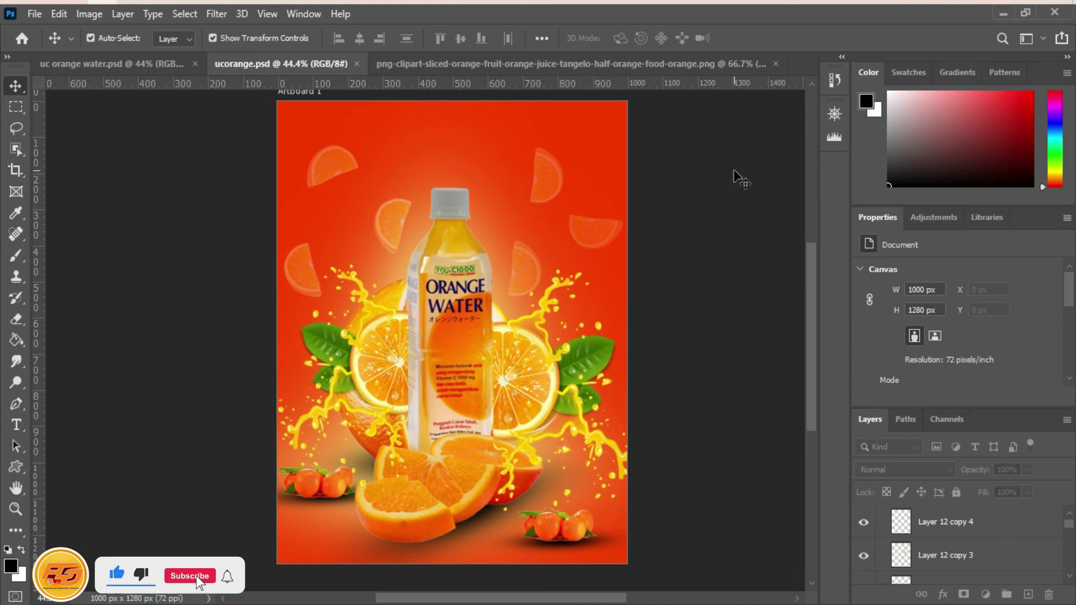
Step: Set the opacity of the shadow under the front orange slices (Layer 8) to 83%
left_click(698, 171)
left_click(481, 516)
left_click(1027, 469)
left_click_drag(1014, 487, 1010, 488)
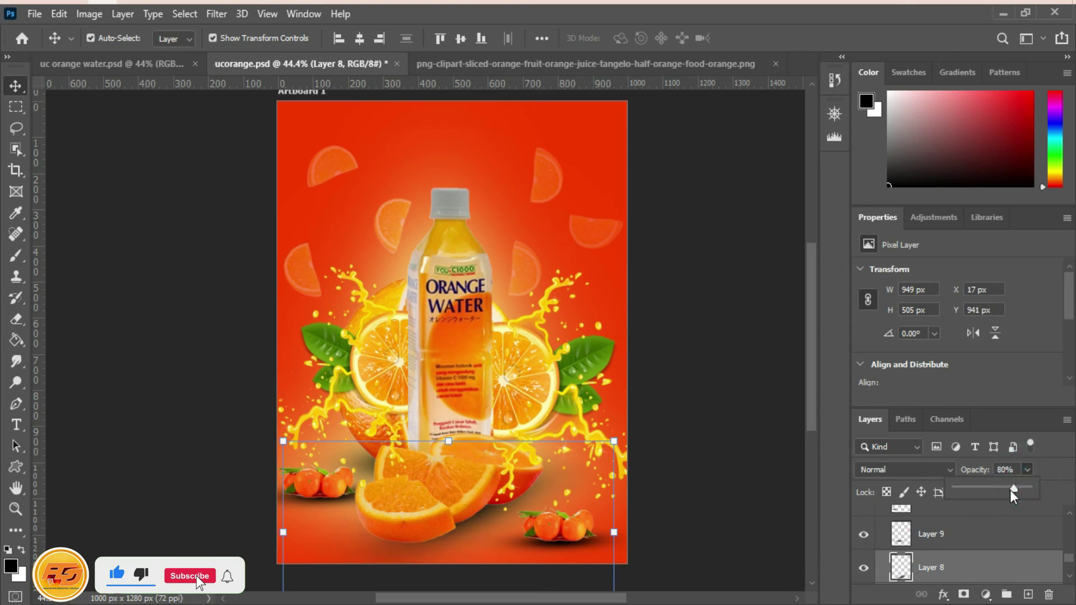
left_click(396, 157)
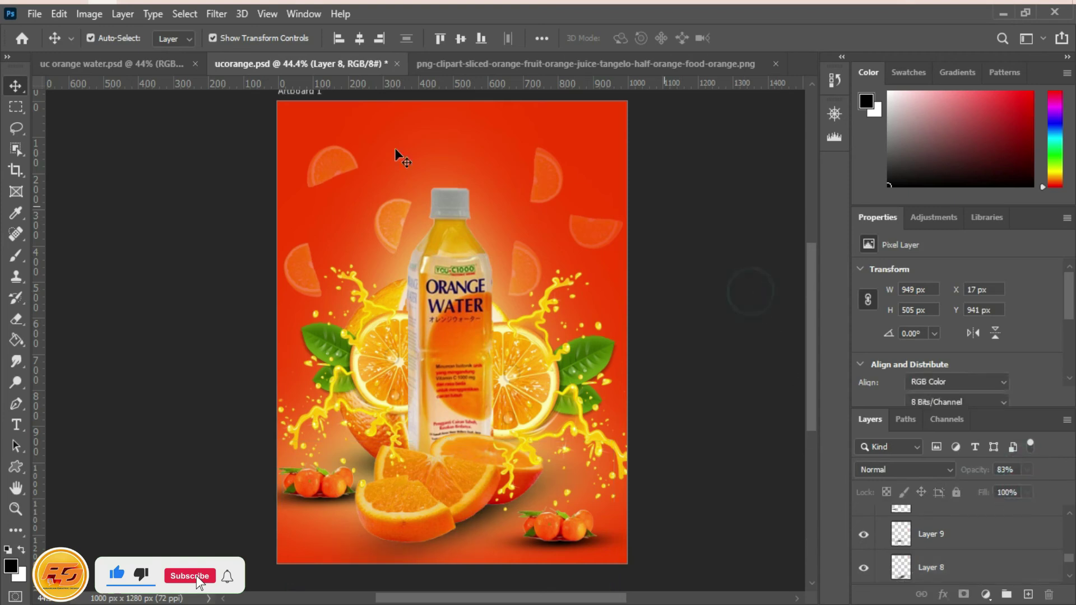
Step: Open the green leaves image pngtree-green-plant-leaves-hand-painted-orange-leaves-transparent-bottom-free-image_1192886.jpg from Downloads
left_click(35, 13)
left_click(66, 50)
scroll(931, 264, "down", 10)
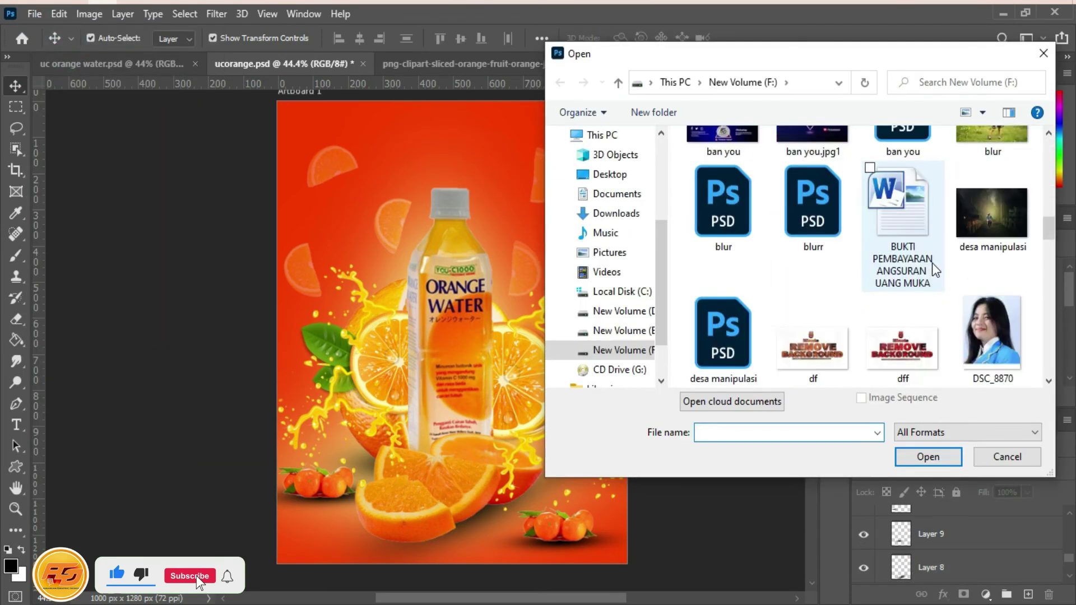
left_click(616, 213)
left_click(812, 201)
left_click(928, 456)
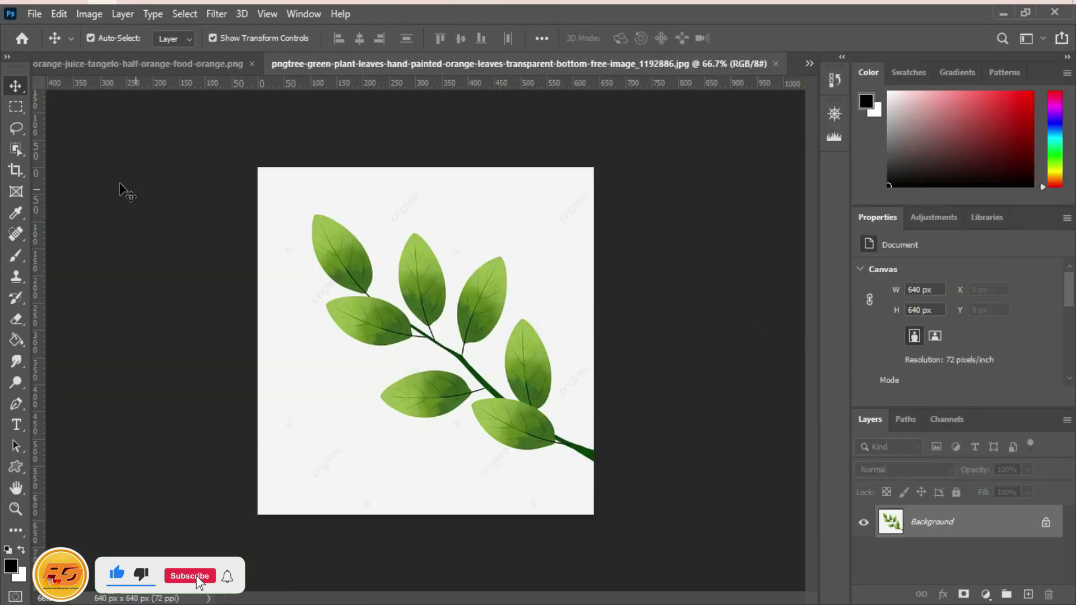
Step: Select the leafy branch with the Object Selection tool and bring it into the ucorange.psd poster's upper right area
left_click(16, 149)
left_click_drag(282, 185, 598, 467)
key("v")
left_click_drag(335, 254, 562, 195)
left_click(493, 64)
left_click(526, 243)
left_click_drag(599, 265, 697, 257)
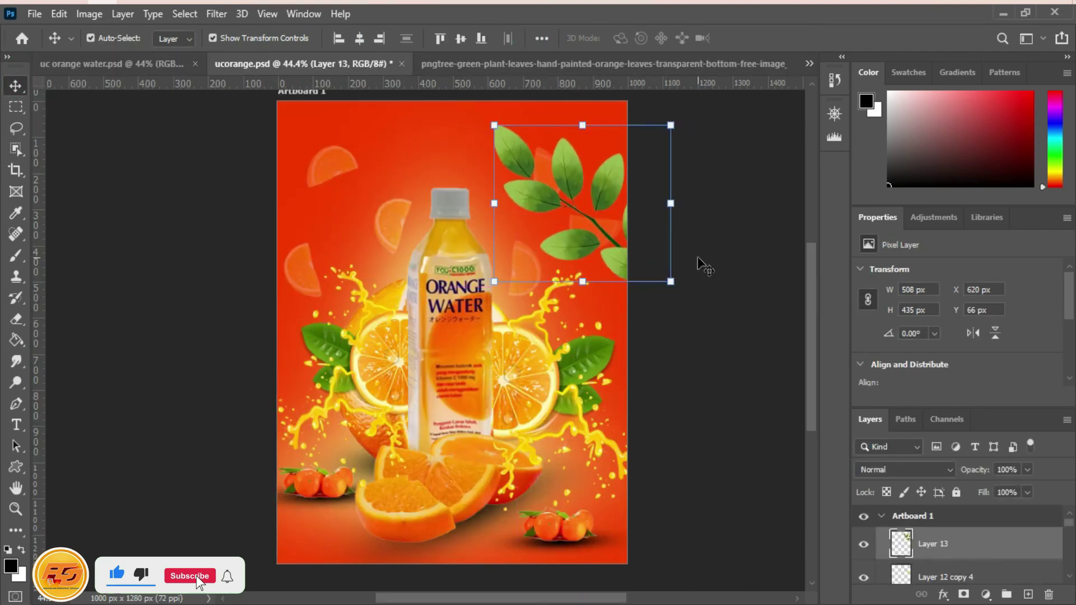
Step: Scale the leafy branch to about 83% and place it so that it runs off the poster's upper right edge
left_click_drag(669, 123, 642, 151)
left_click_drag(604, 245, 640, 207)
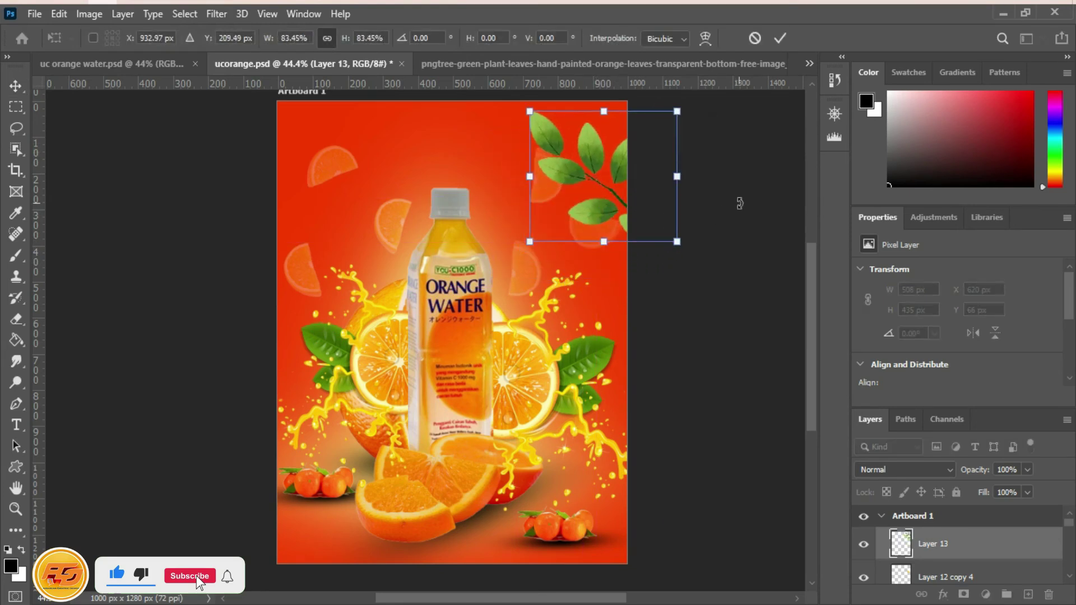
left_click(729, 237)
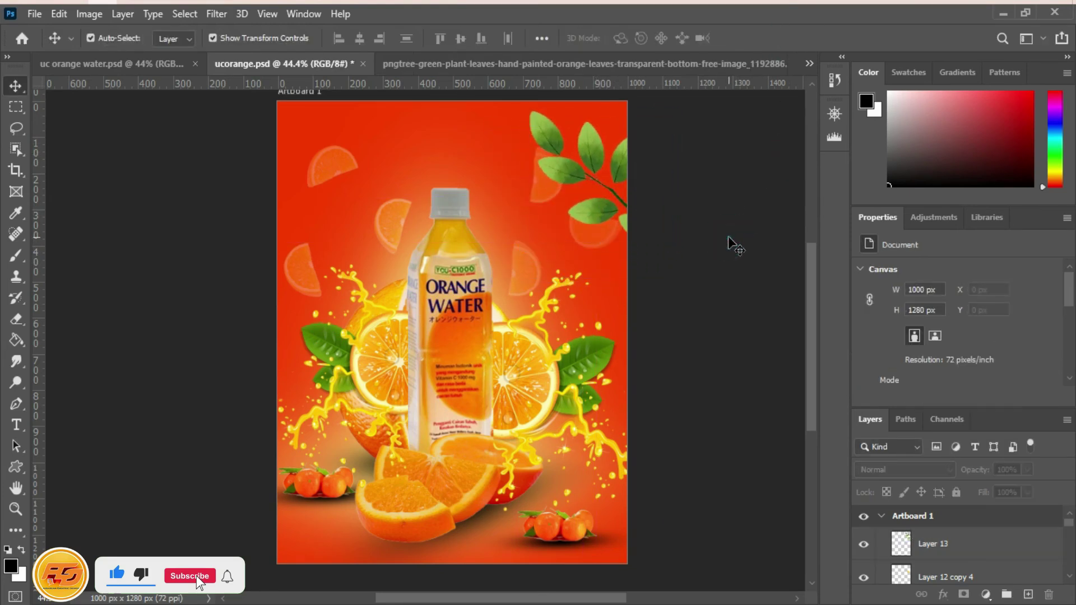
Step: Add a horizontal placeholder text line at the poster's upper left and enlarge it to about 64 pt
left_click(1003, 546)
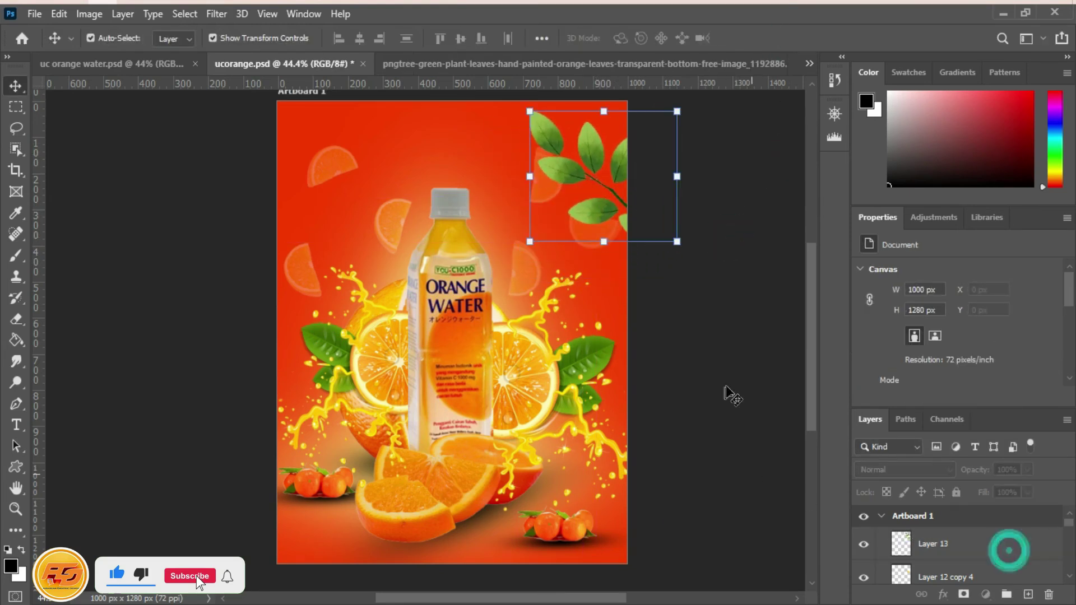
left_click(16, 404)
left_click(16, 424)
left_click(67, 424)
left_click(301, 146)
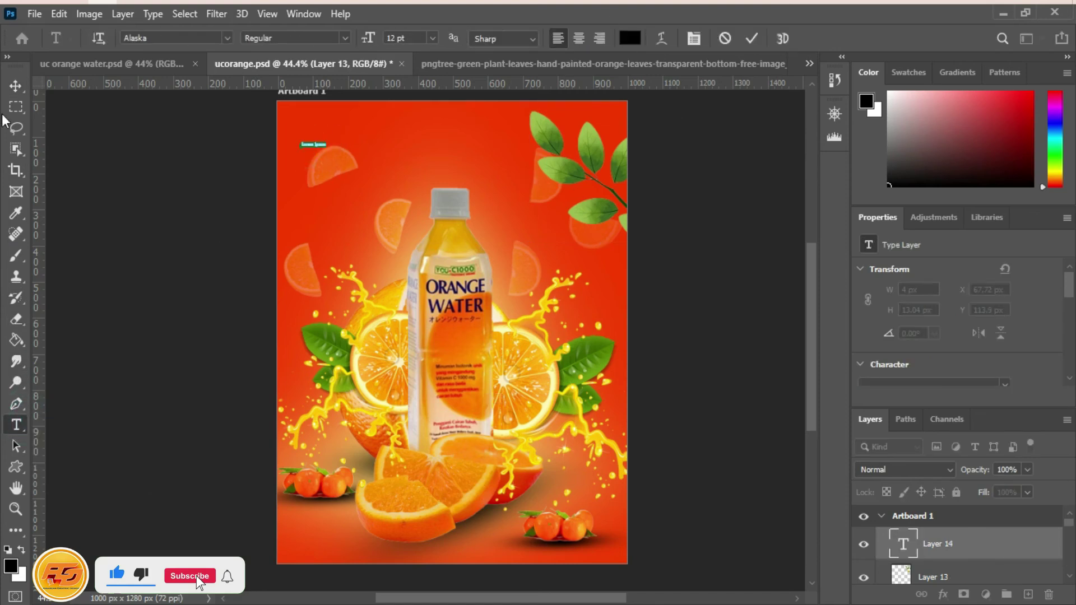
left_click(16, 85)
left_click_drag(326, 147, 427, 191)
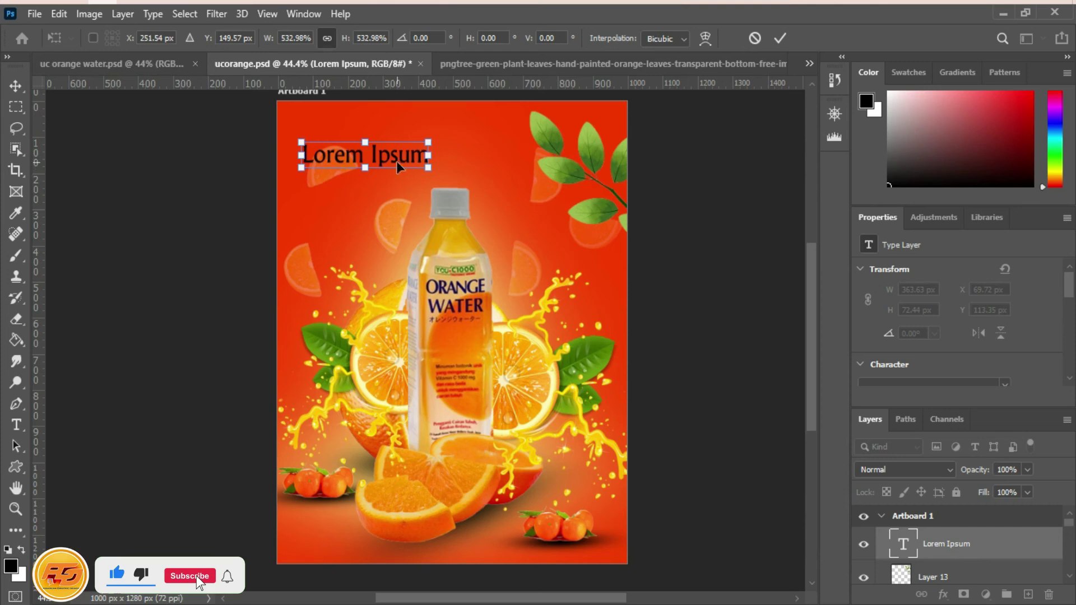
Step: Change the placeholder text's font to Bikinis Personal Use and replace its wording with Orange
double_click(900, 552)
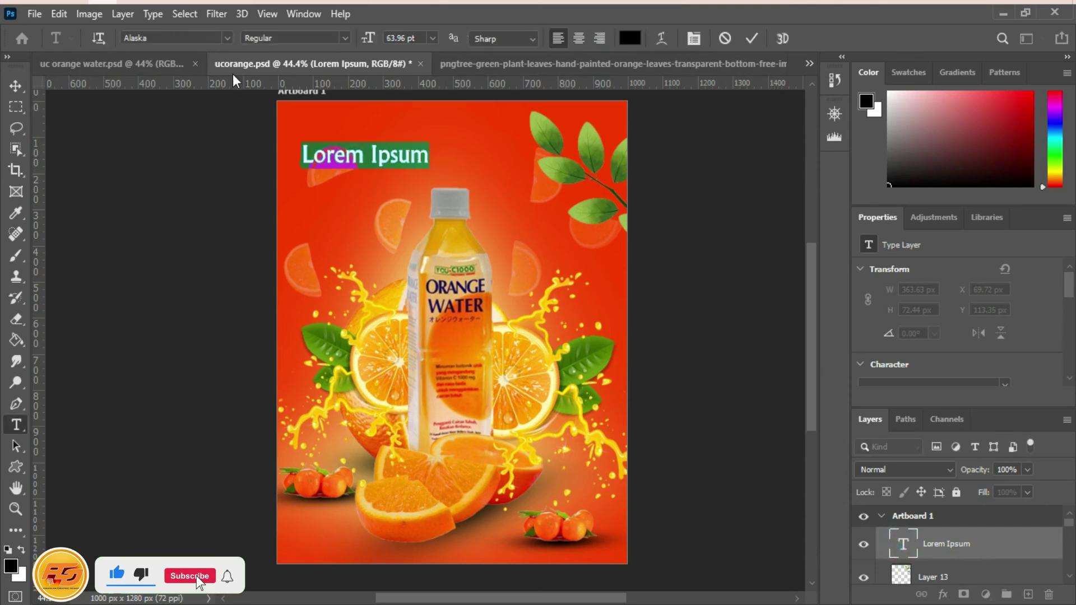
left_click(227, 38)
left_click(179, 98)
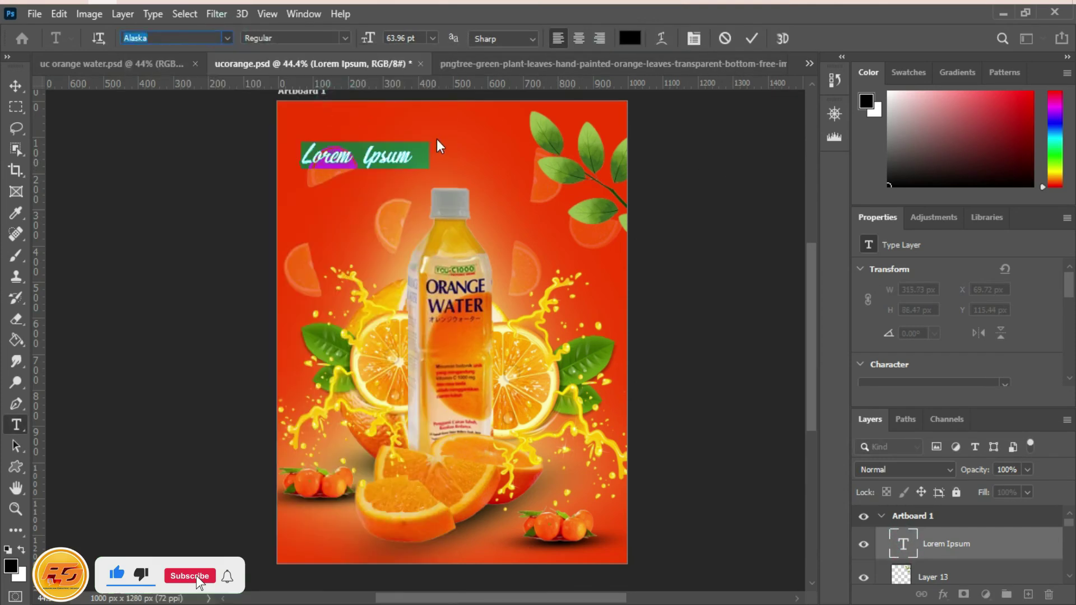
left_click(228, 38)
left_click(303, 117)
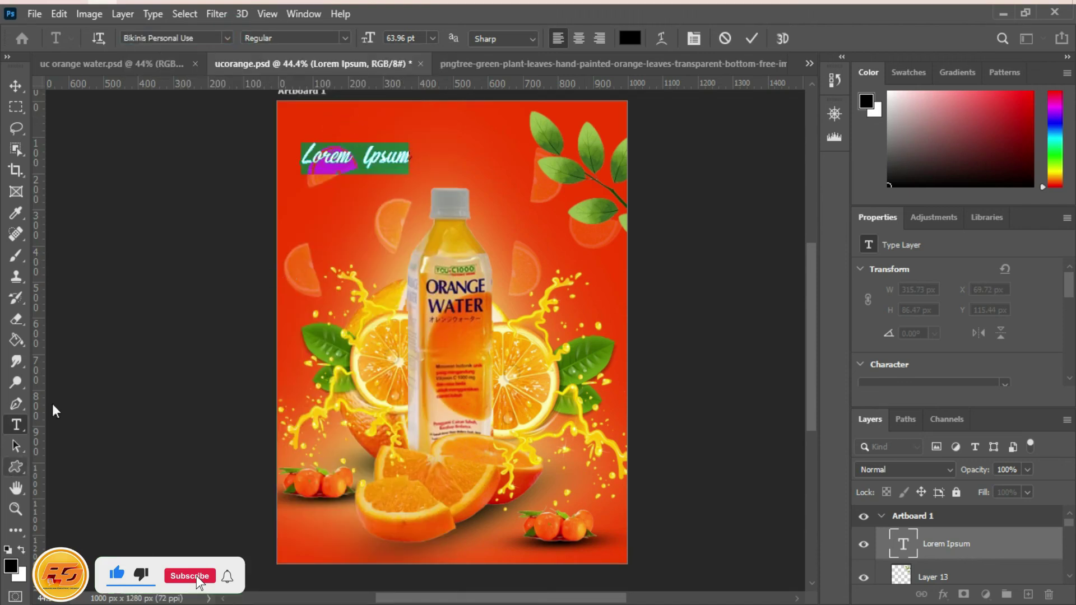
left_click(411, 162)
left_click_drag(412, 162, 291, 187)
type("Orange")
Step: Enlarge the Orange text to about 138 pt and place it to the left of the bottle cap
left_click(19, 91)
left_click_drag(366, 173, 452, 201)
left_click_drag(402, 179, 362, 235)
left_click(18, 92)
Step: Duplicate the Orange text layer
left_click(16, 425)
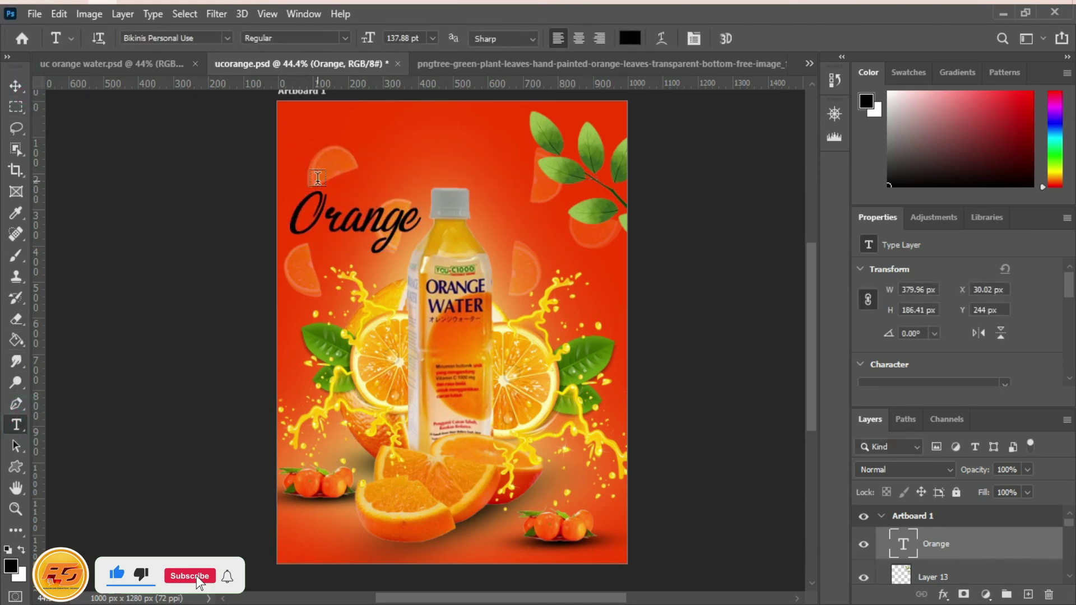
key("ctrl+j")
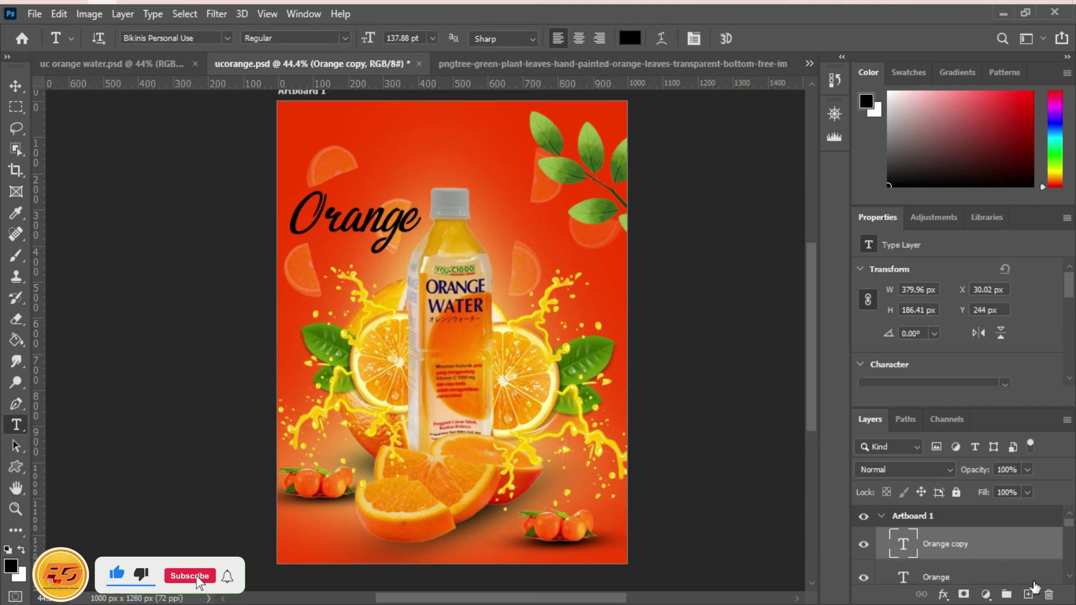
Step: Move the duplicated Orange text straight up to Y 121 px, directly above the original Orange text
left_click(16, 85)
left_click_drag(320, 220, 320, 217)
key("Up")
key("Up")
key("Up")
key("Up")
key("Up")
key("Up")
key("Up")
key("Up")
key("Up")
key("Up")
key("Up")
key("Up")
key("Up")
key("Up")
key("Up")
key("Up")
key("Up")
key("Up")
key("Up")
key("Up")
key("Up")
key("Up")
key("Up")
key("Up")
key("Up")
key("Up")
key("Up")
key("Up")
key("Up")
key("Up")
key("Up")
key("Up")
key("Up")
key("Up")
key("Up")
key("Up")
key("Up")
key("Up")
key("Up")
key("Up")
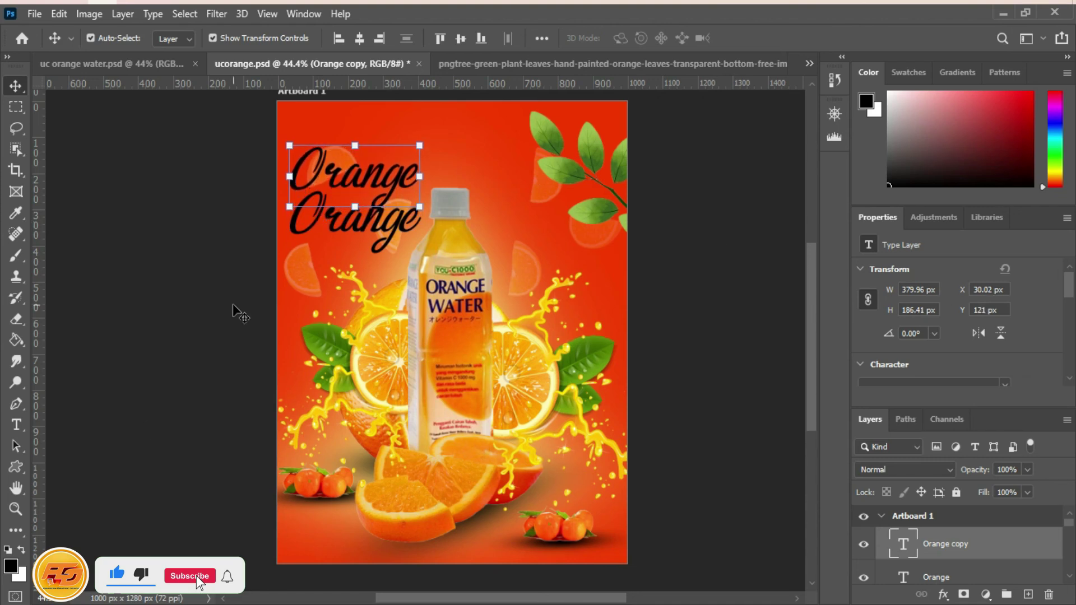
Step: Replace the wording of the upper Orange copy with Fresh and commit the text
left_click(16, 424)
double_click(348, 173)
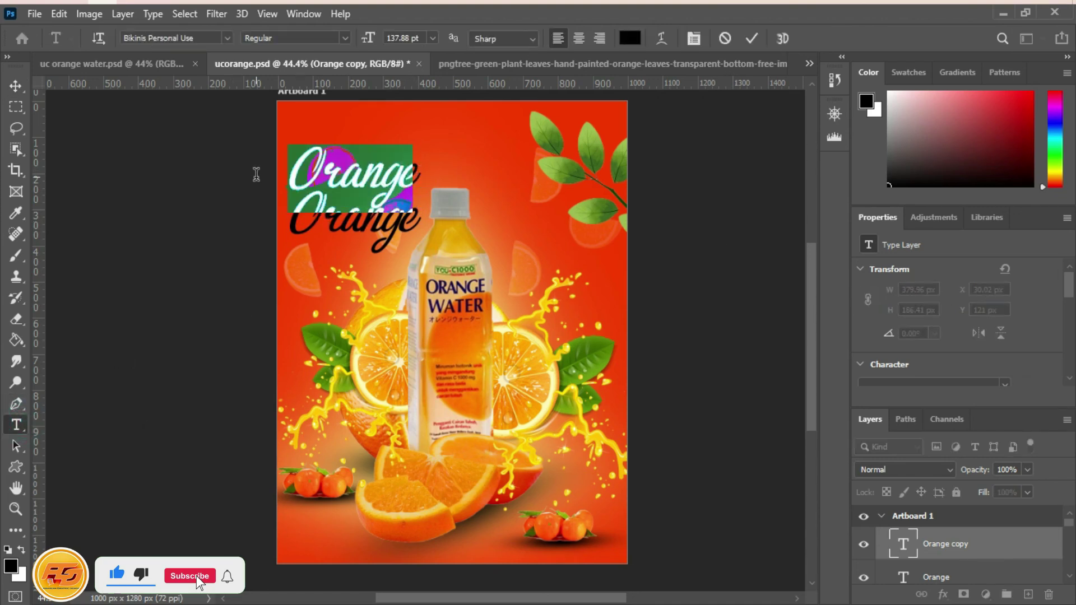
type("Fra")
key("BackSpace")
key("BackSpace")
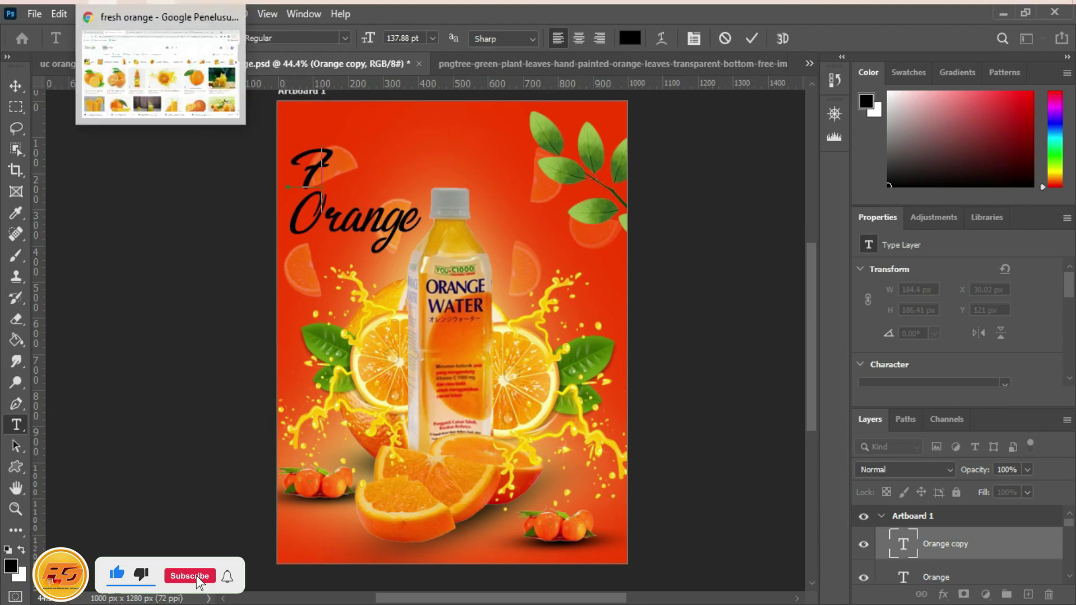
left_click(161, 2)
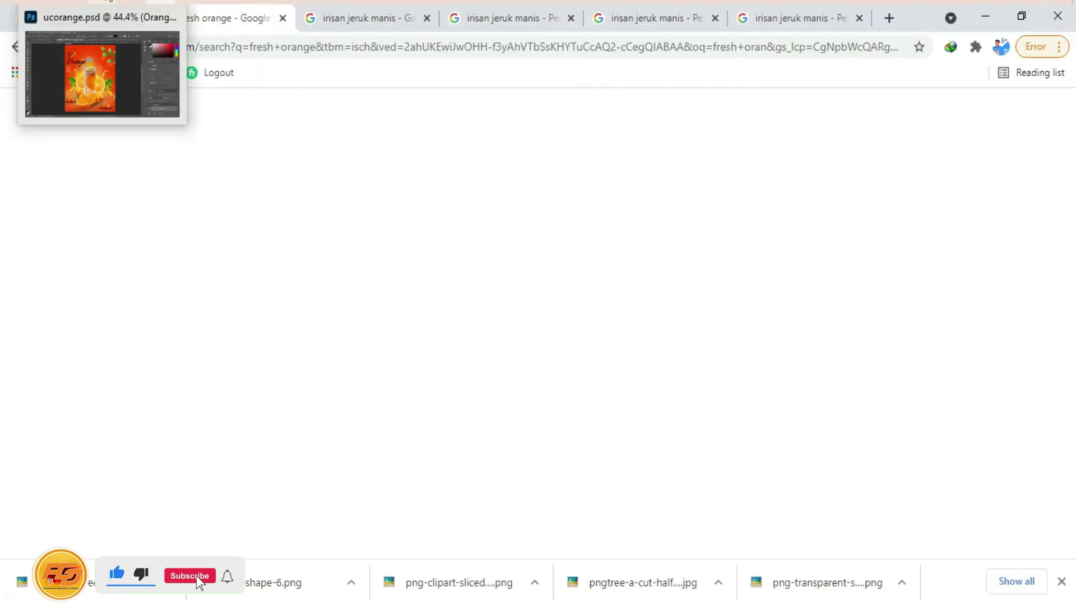
left_click(109, 3)
key("BackSpace")
type("f")
key("BackSpace")
type("Fresh")
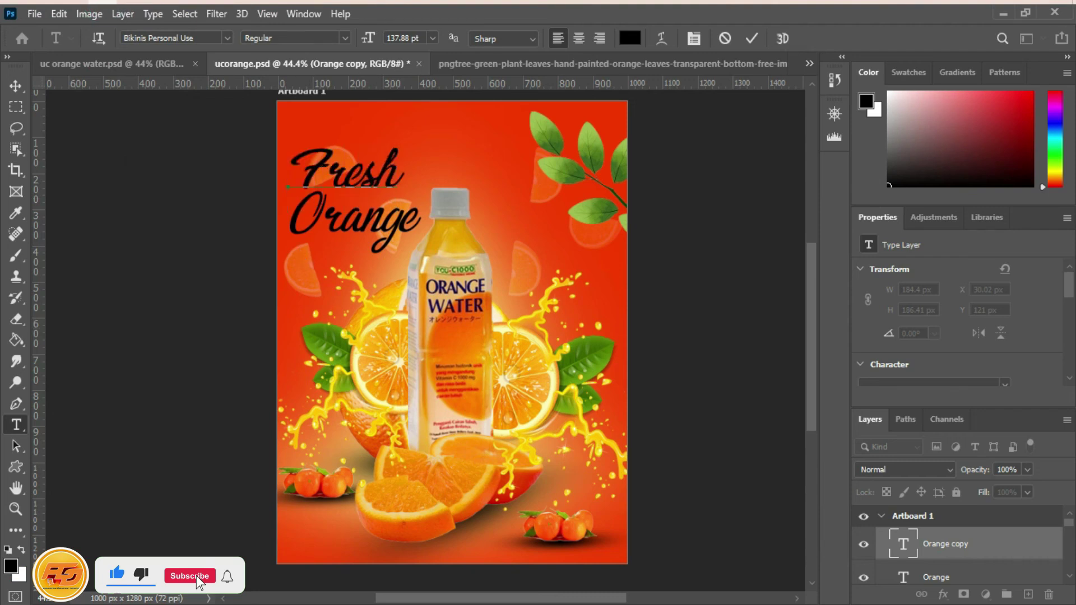
left_click(163, 3)
left_click(117, 2)
left_click(15, 86)
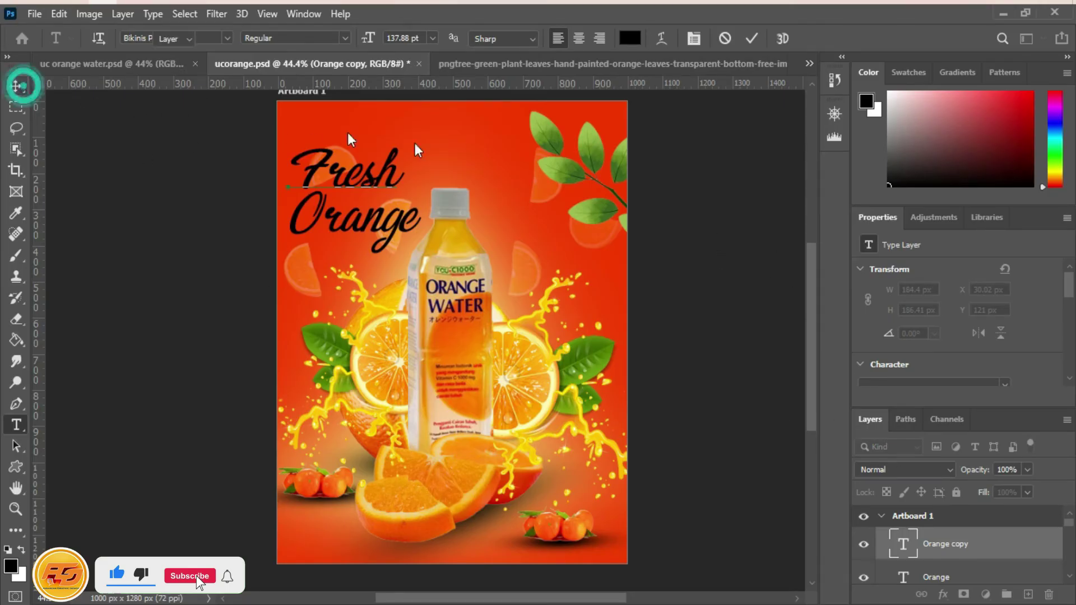
left_click(747, 197)
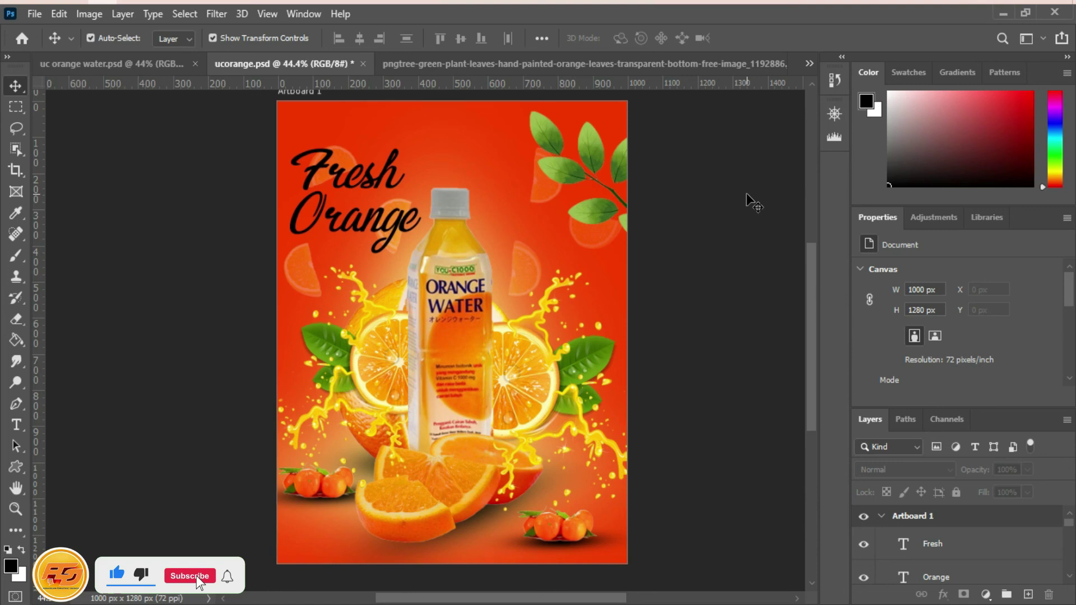
Step: Recolor the Fresh text to near-white, #fbf9f9
left_click(938, 543)
double_click(902, 543)
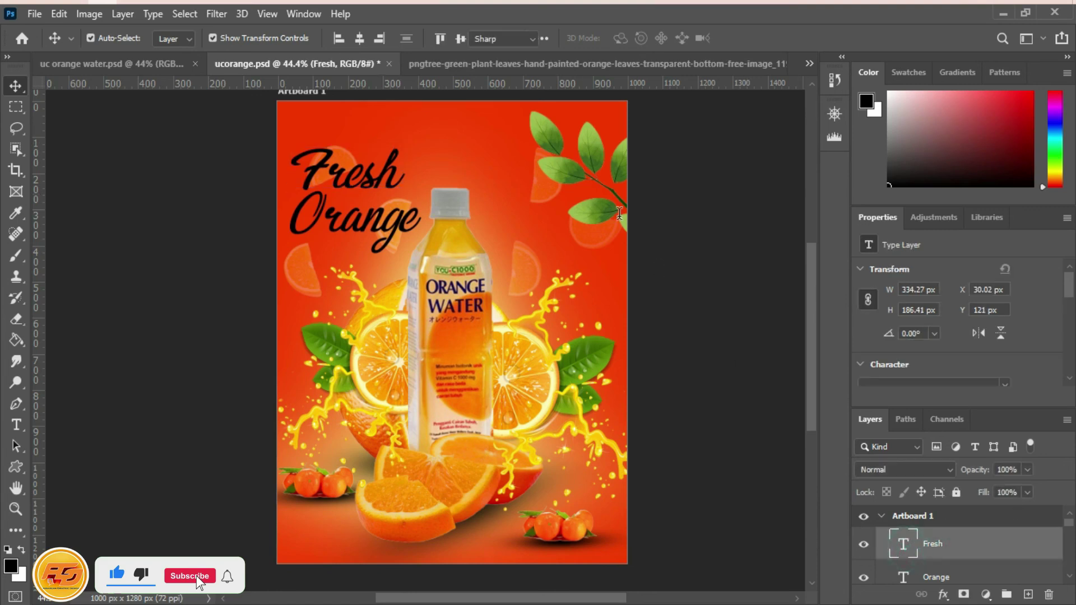
left_click(629, 38)
left_click(487, 109)
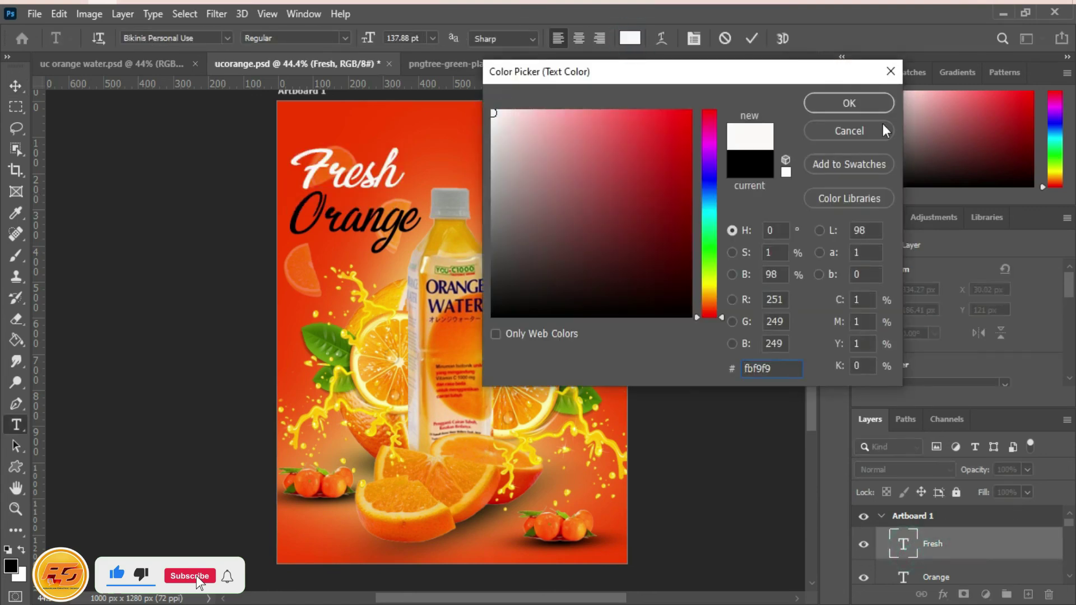
left_click(824, 102)
Step: Recolor the Orange text to the same near-white as the Fresh text
left_click(934, 577)
key("v")
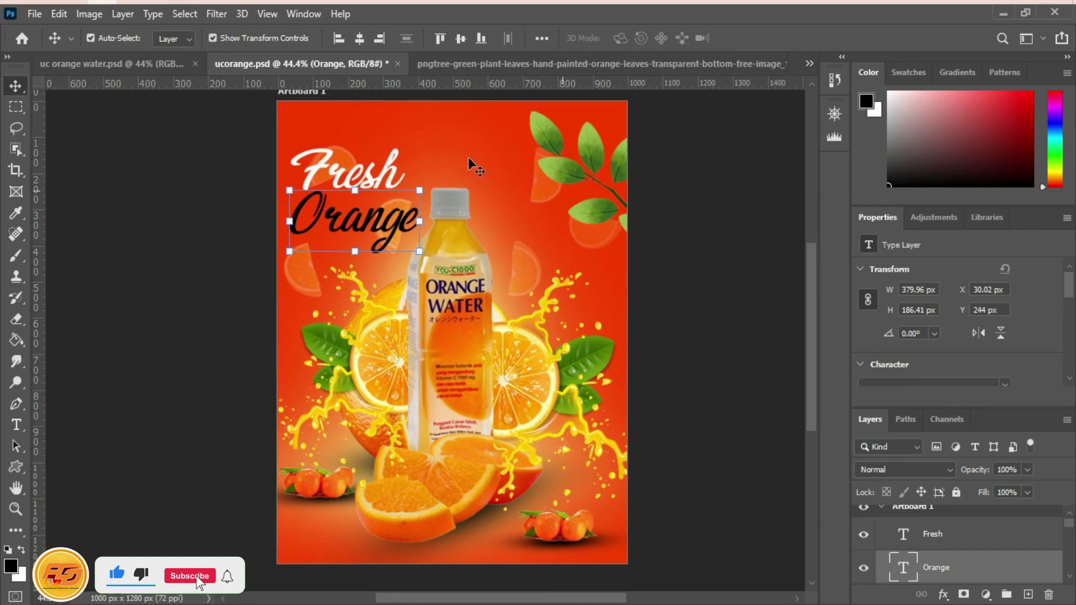
double_click(898, 571)
left_click(630, 38)
left_click(493, 113)
left_click(849, 103)
key("ctrl+Return")
key("v")
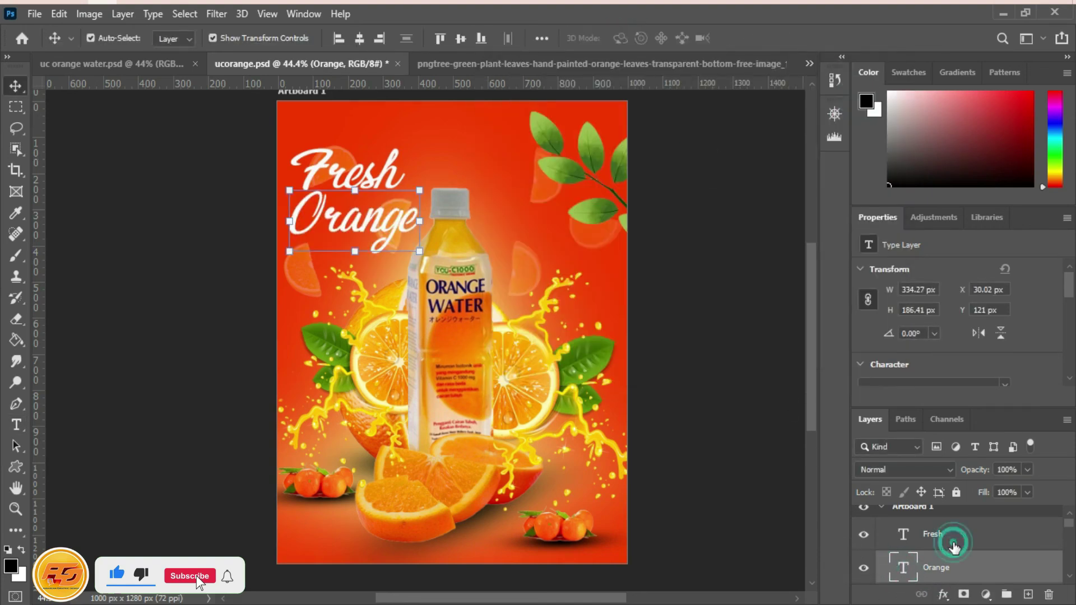
Step: Add a black Outer Glow to the Fresh text layer with 35% opacity, 22% spread and 13 px size
left_click(952, 541)
left_click(944, 596)
left_click(974, 574)
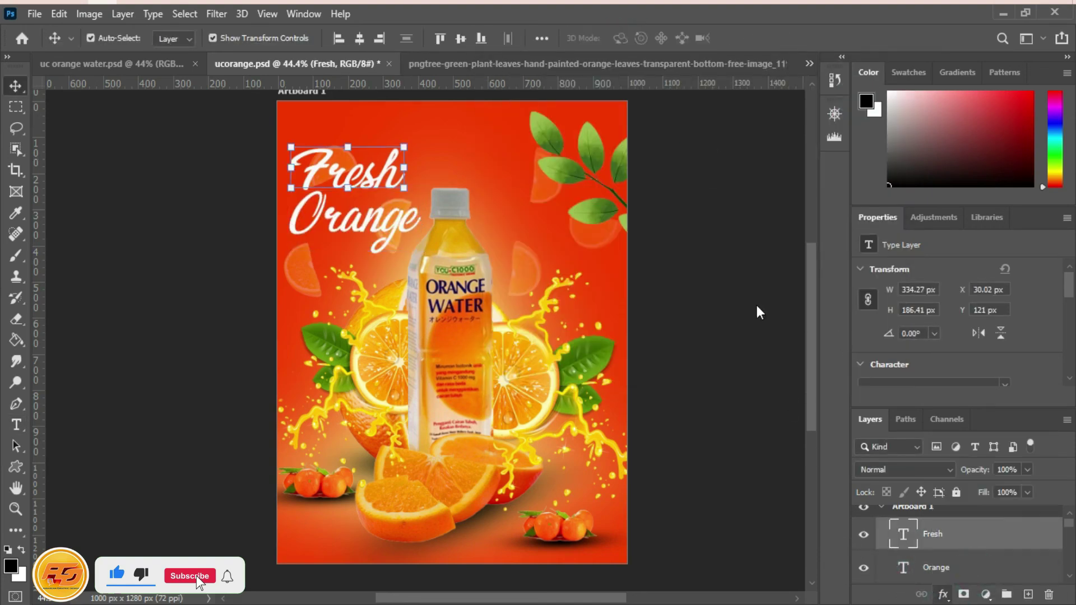
left_click(1003, 140)
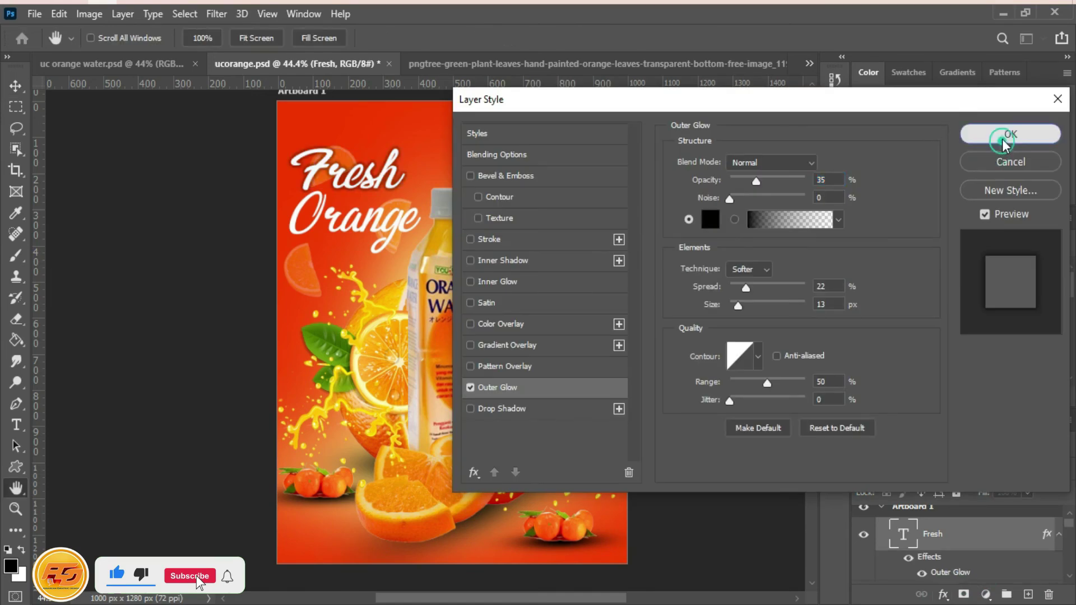
Step: Add a matching Outer Glow to the Orange text layer at 35% opacity
scroll(968, 567, "down", 1)
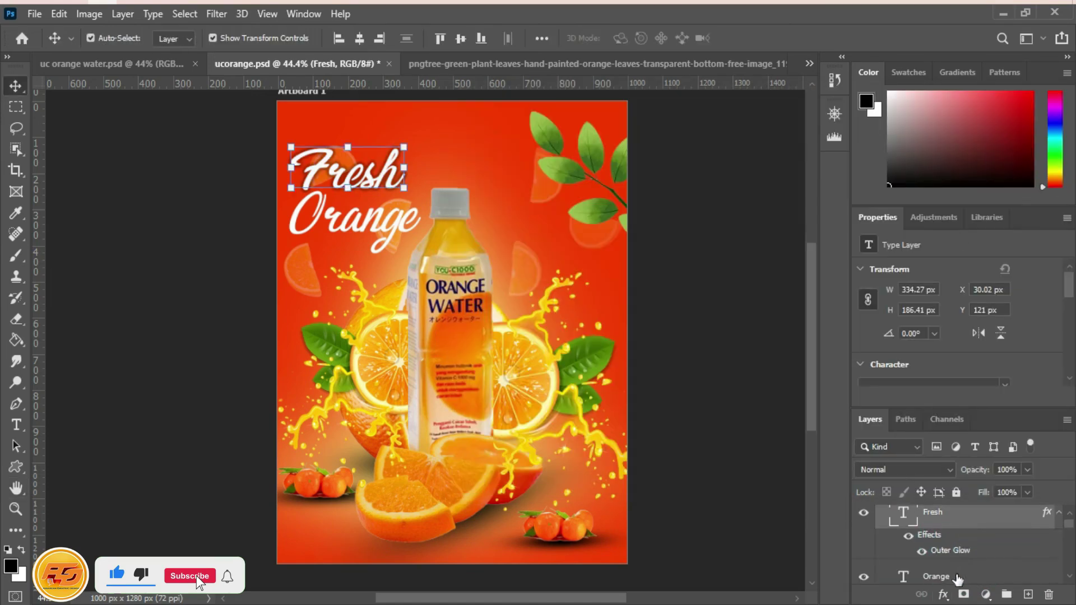
left_click(957, 579)
left_click(942, 593)
left_click(966, 588)
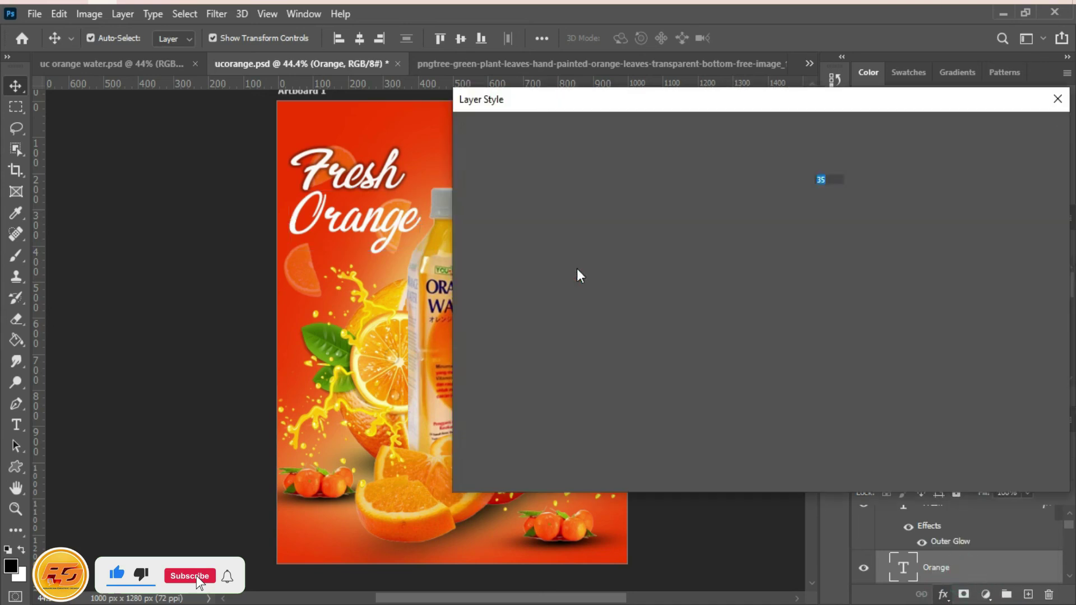
left_click(1003, 132)
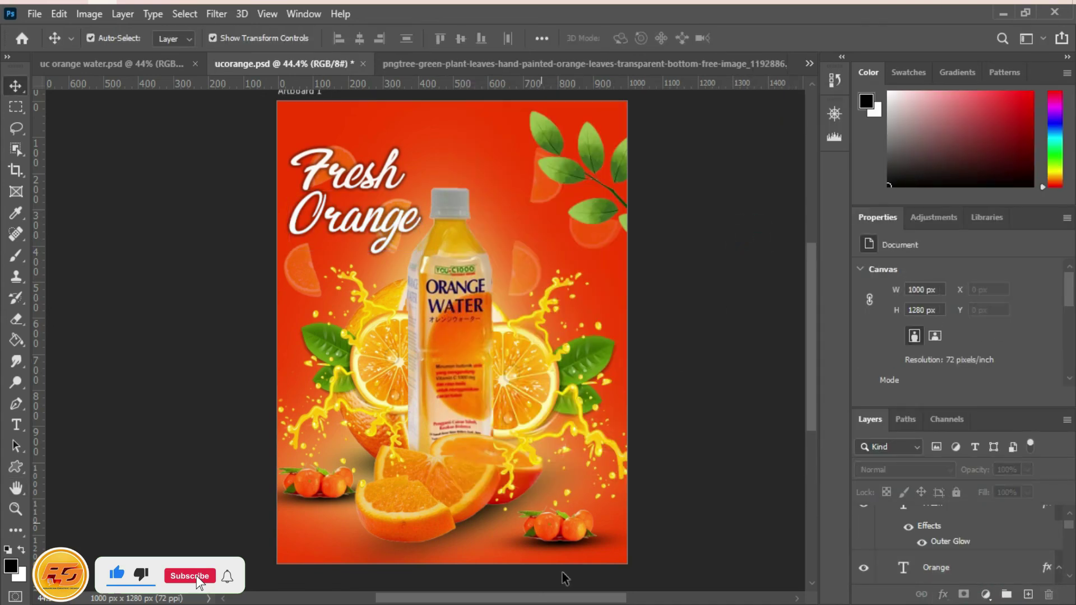
Step: Add a small 12 pt Lorem ipsum paragraph about 293 px wide and place it just below the Orange text
left_click(16, 425)
left_click_drag(301, 268, 405, 289)
left_click(15, 85)
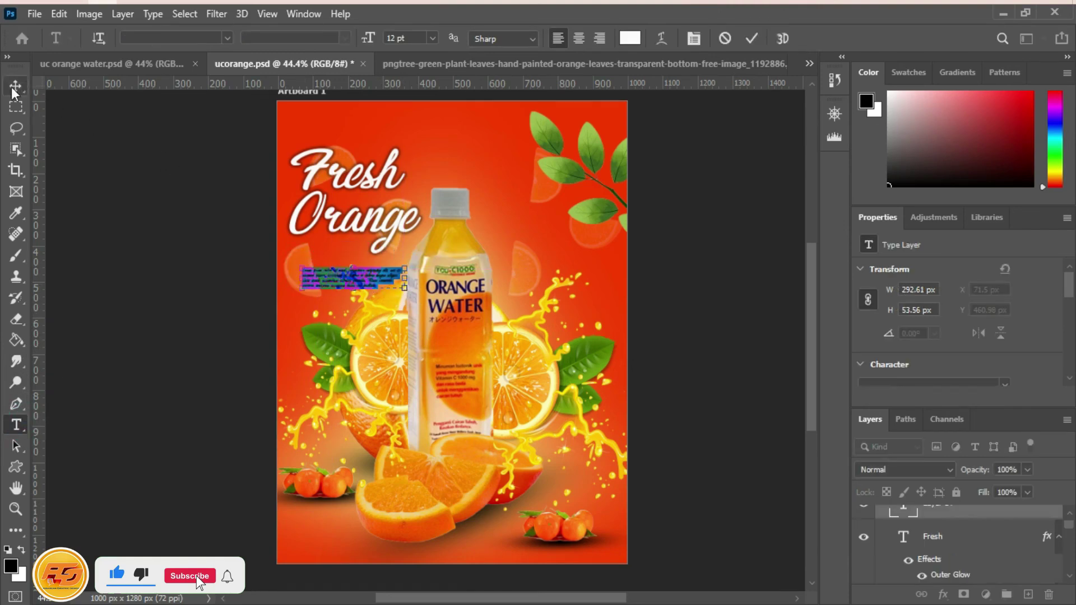
left_click_drag(364, 264, 358, 271)
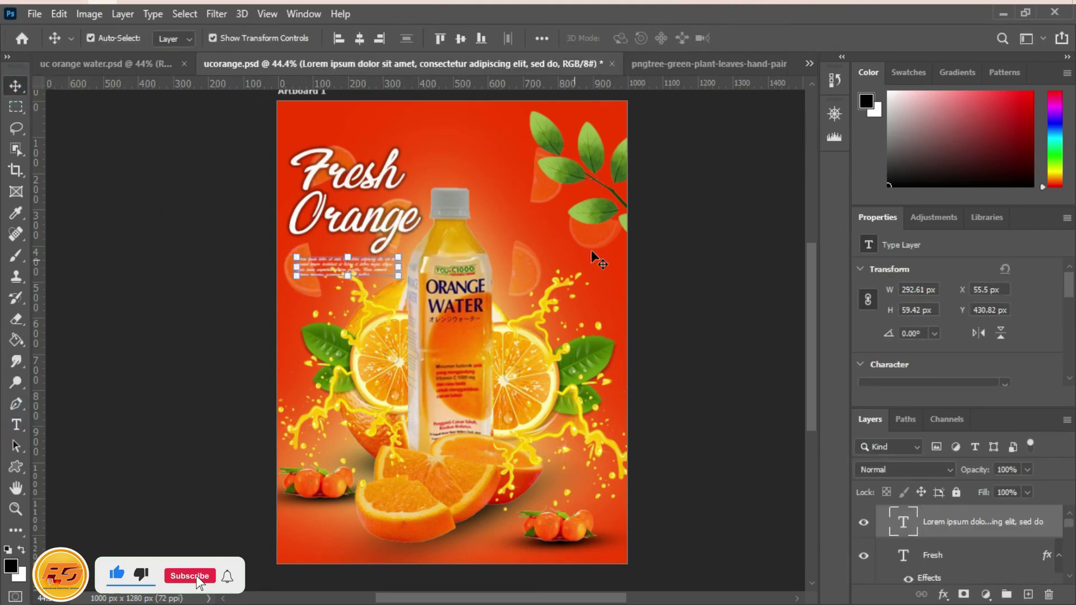
left_click(734, 410)
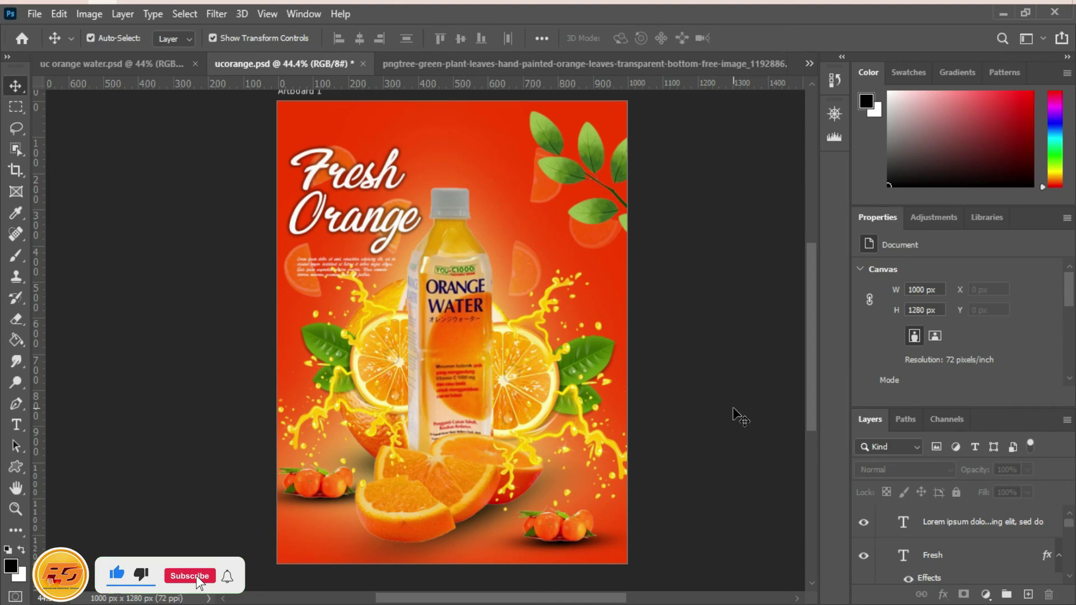
Step: Stamp all visible layers into a new layer above the placeholder paragraph and open it in the Camera Raw Filter
left_click(976, 532)
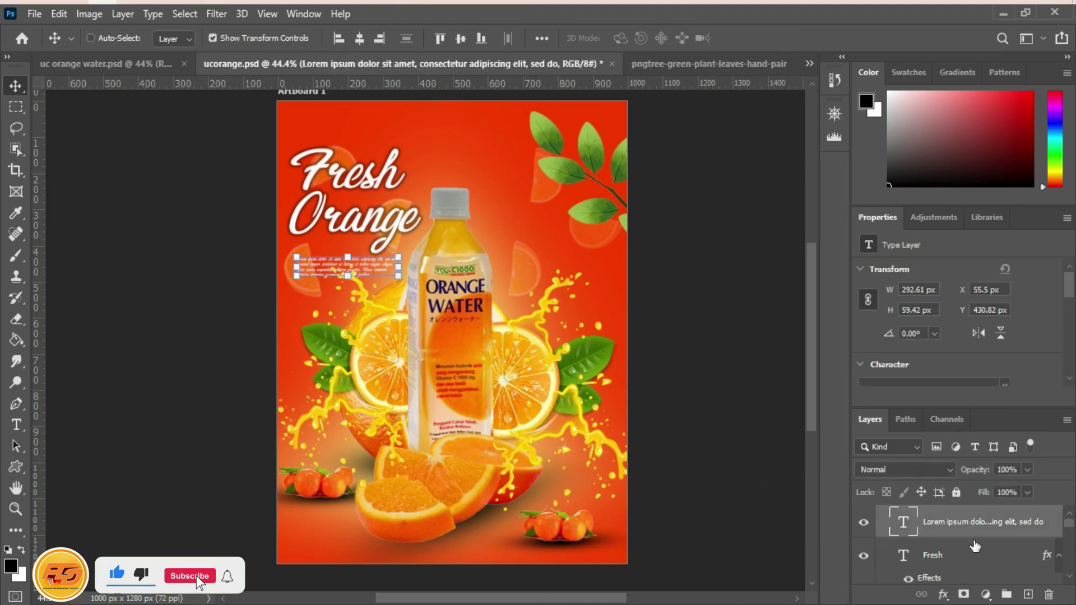
key("ctrl+shift+alt+e")
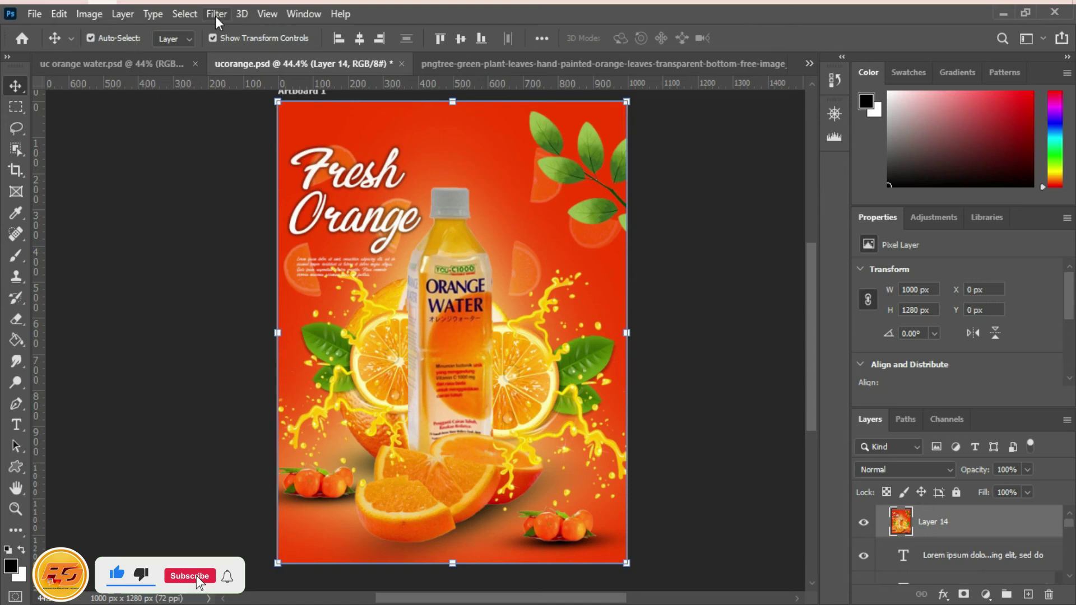
left_click(217, 16)
left_click(264, 134)
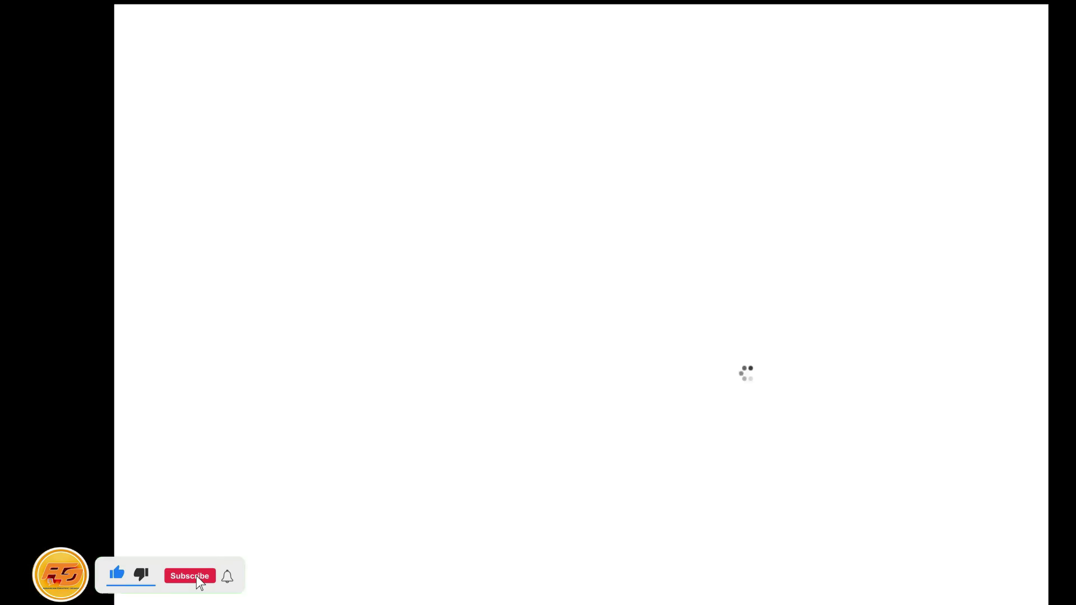
Step: Adjust the merged layer's Basic settings to Exposure -0.40, Contrast +31, Highlights -8 and Whites about +13, and apply the filter
scroll(936, 308, "up", 5)
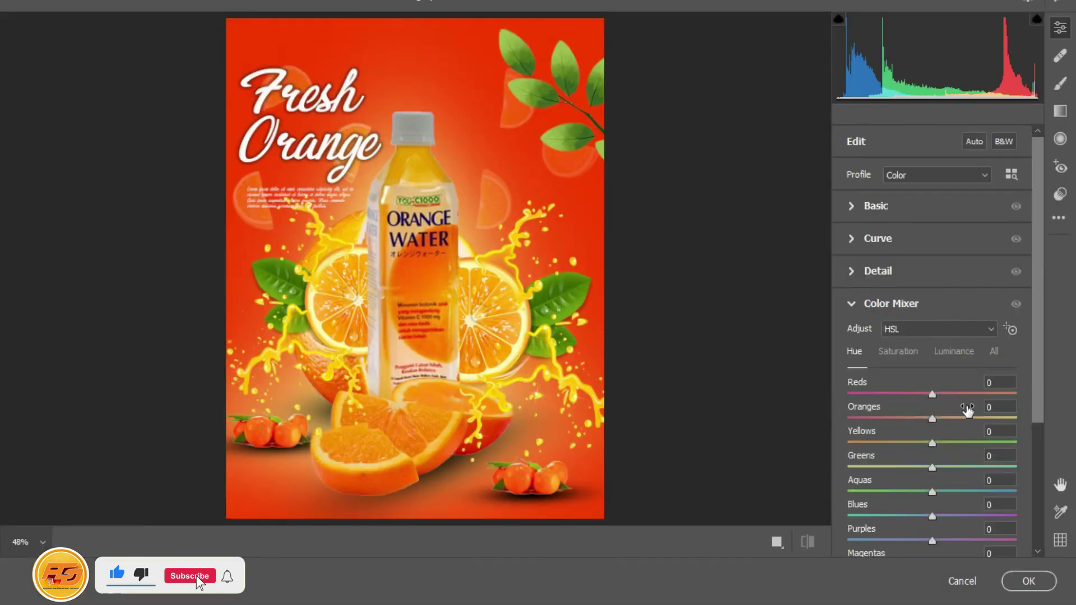
left_click(852, 304)
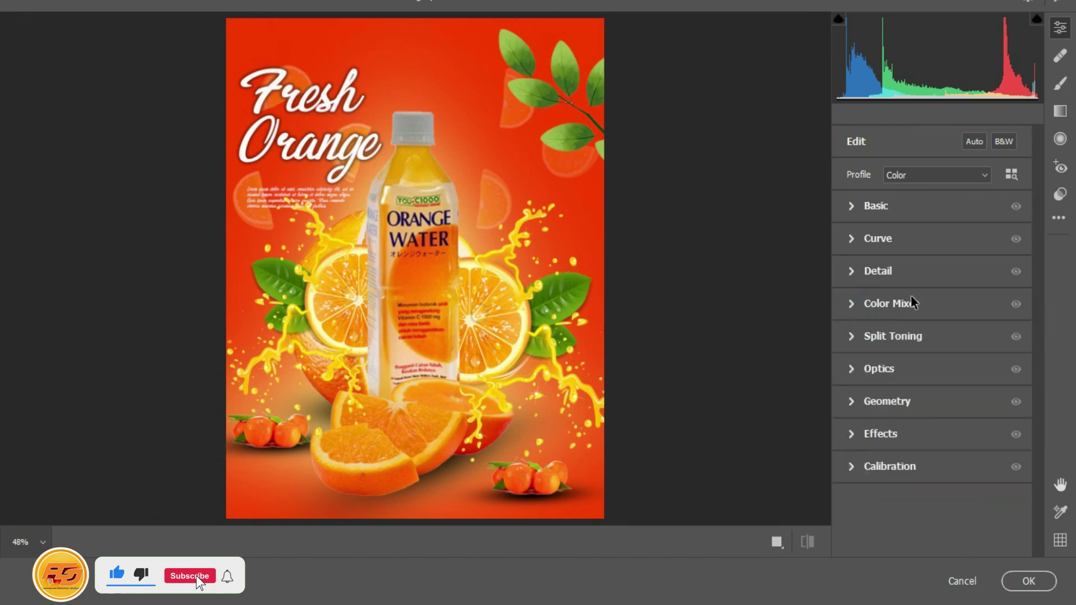
left_click(851, 207)
left_click_drag(932, 272, 924, 323)
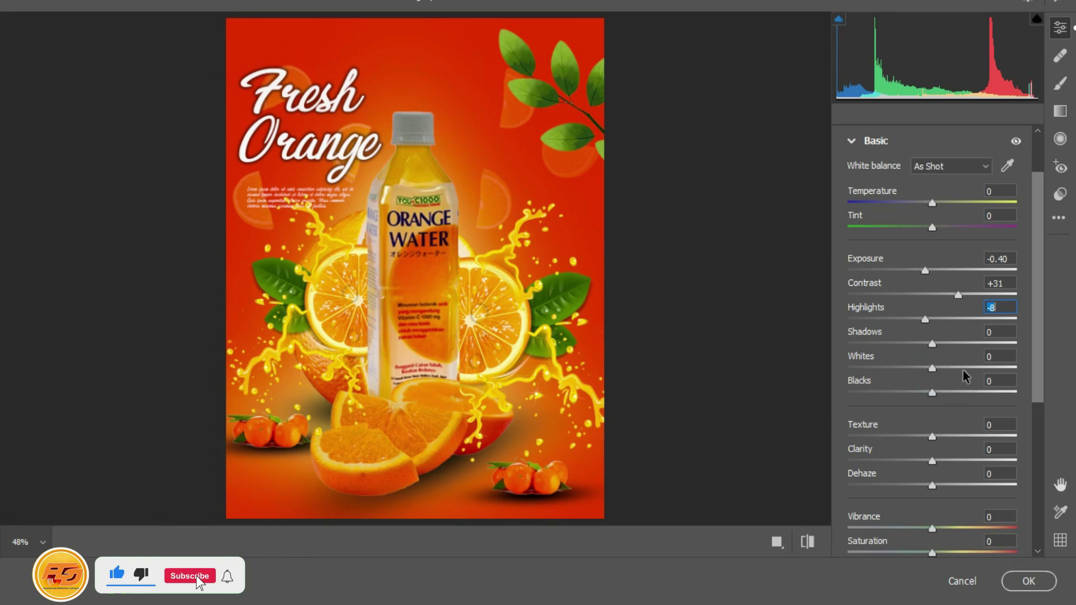
mouse_move(932, 368)
left_mouse_down()
mouse_move(953, 372)
mouse_move(942, 375)
left_mouse_up()
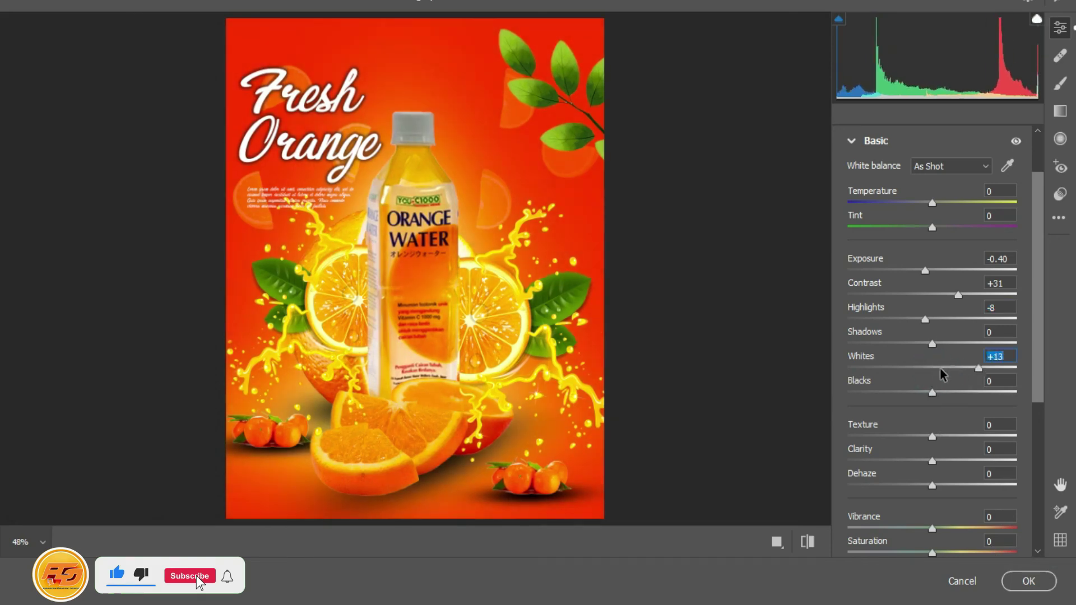
left_click(1027, 580)
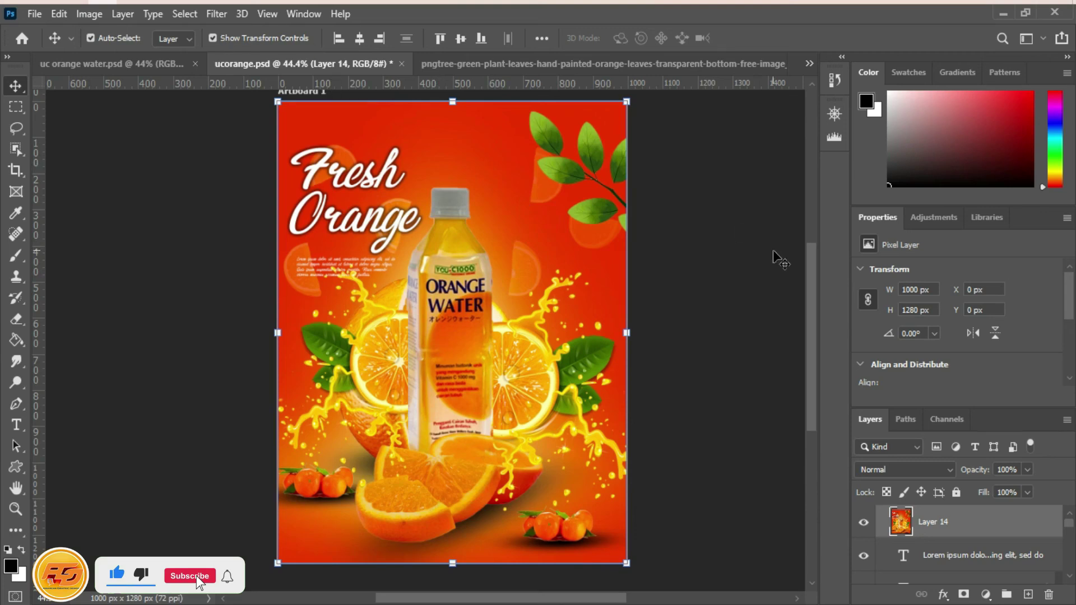
Step: Save the poster document ucorange.psd and close the leaf source image document
left_click(34, 13)
left_click(55, 194)
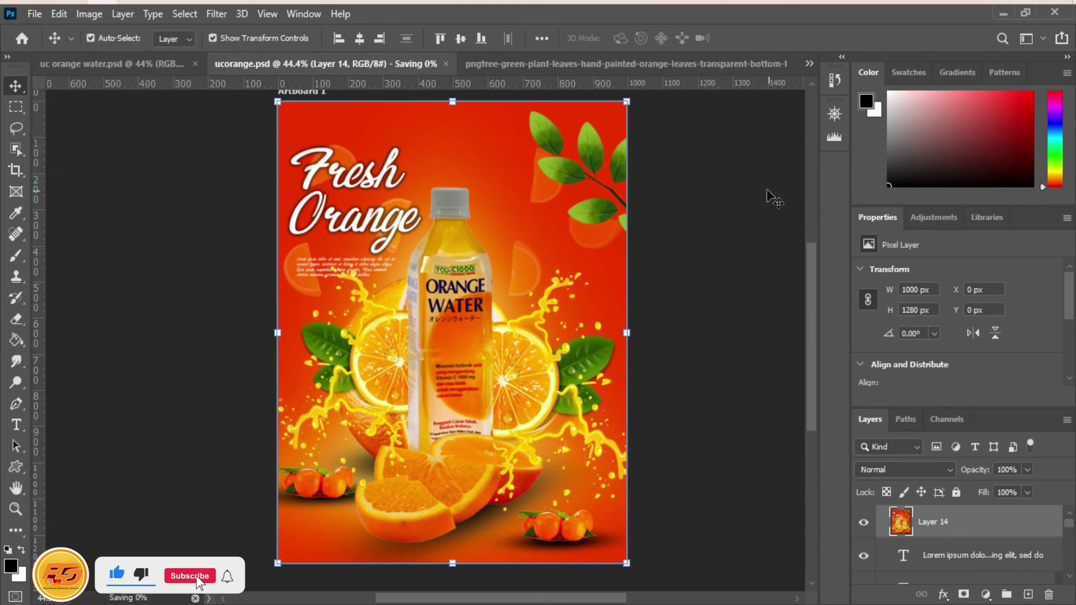
left_click(689, 63)
left_click(772, 63)
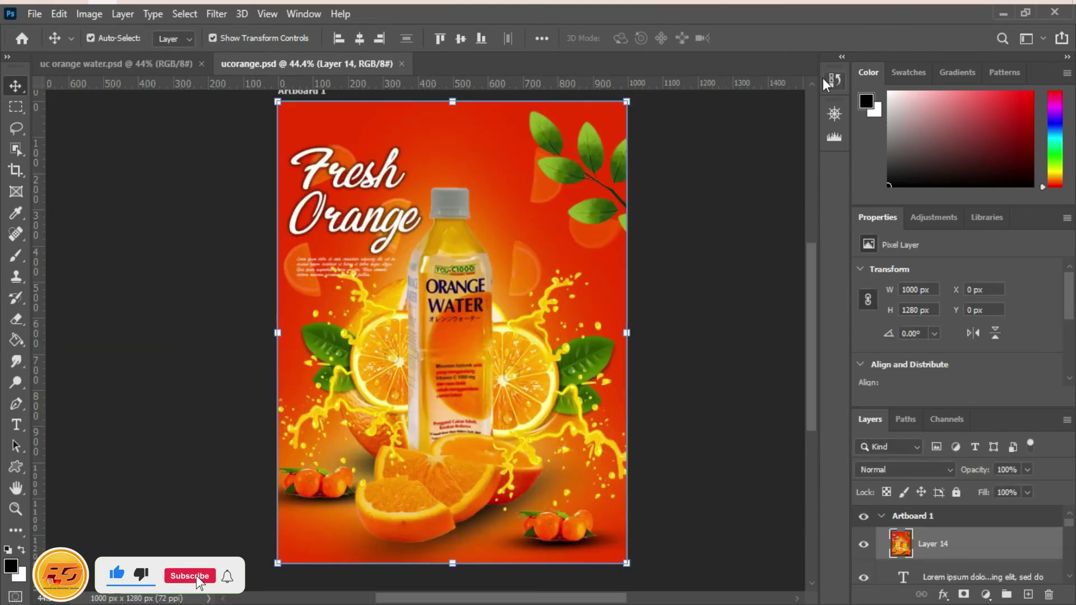